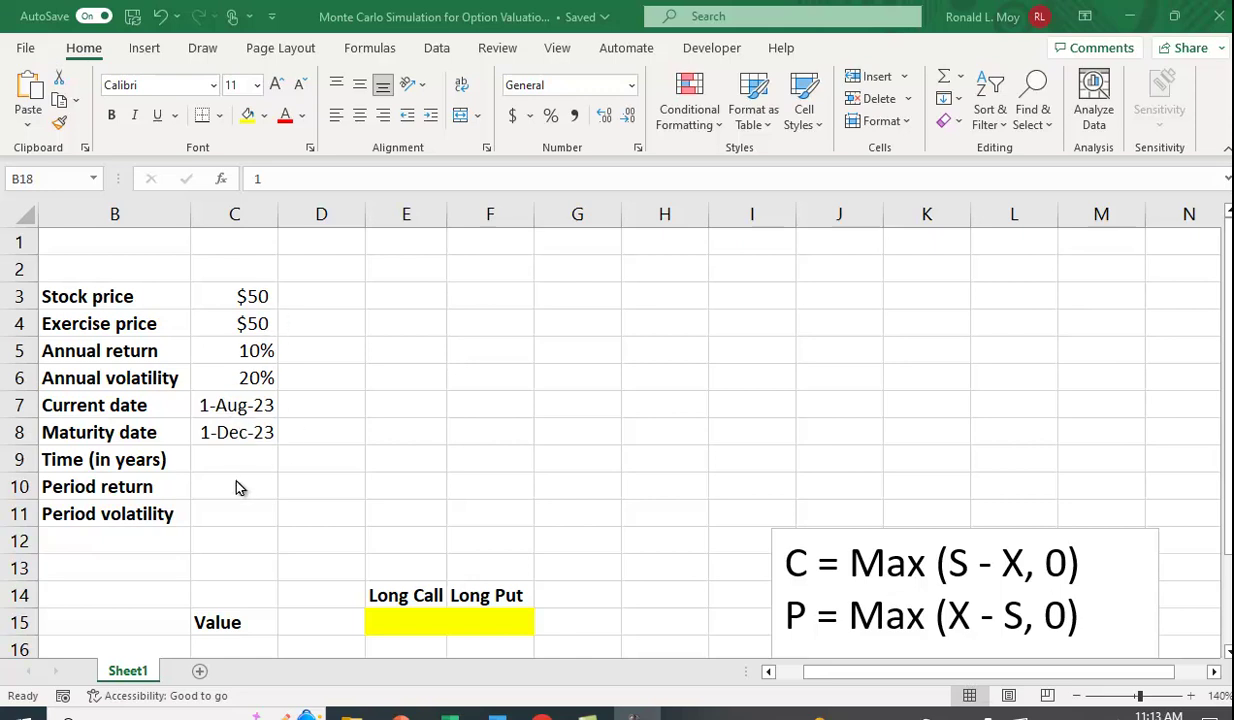
Calculate the time in years in C9 with the formula =(C8-C7)/365, using the maturity and current dates
click(227, 463)
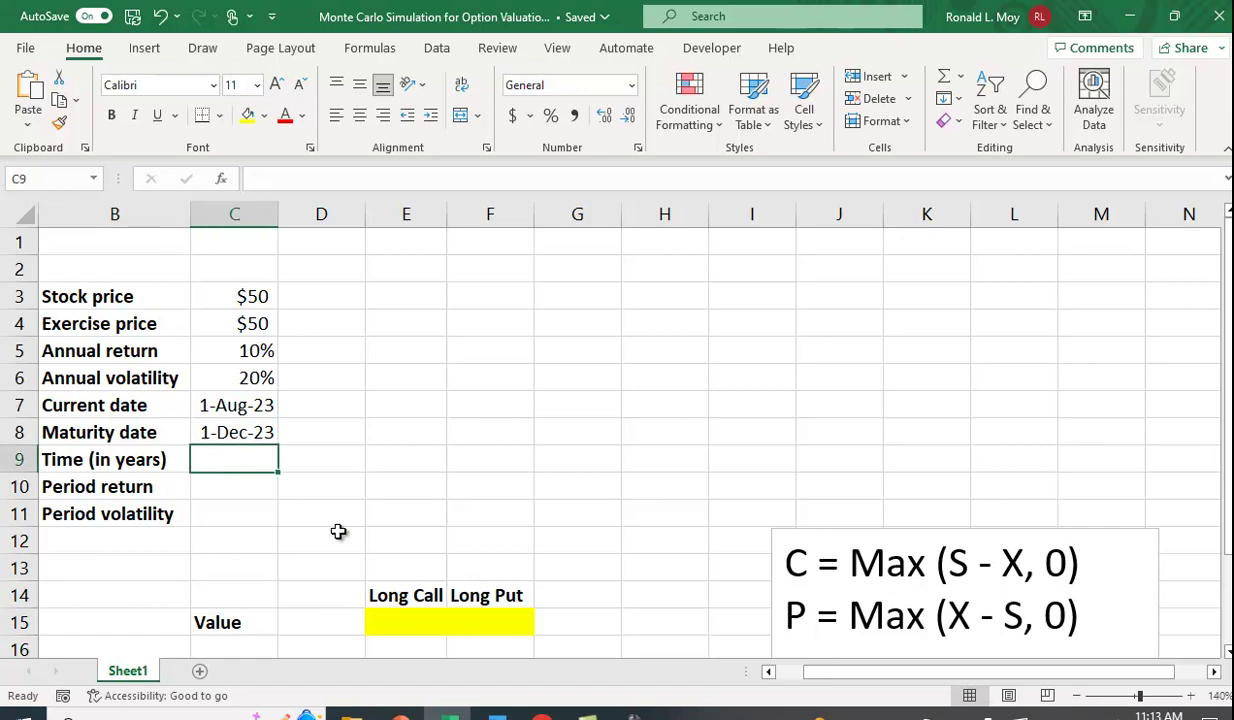
text(=)
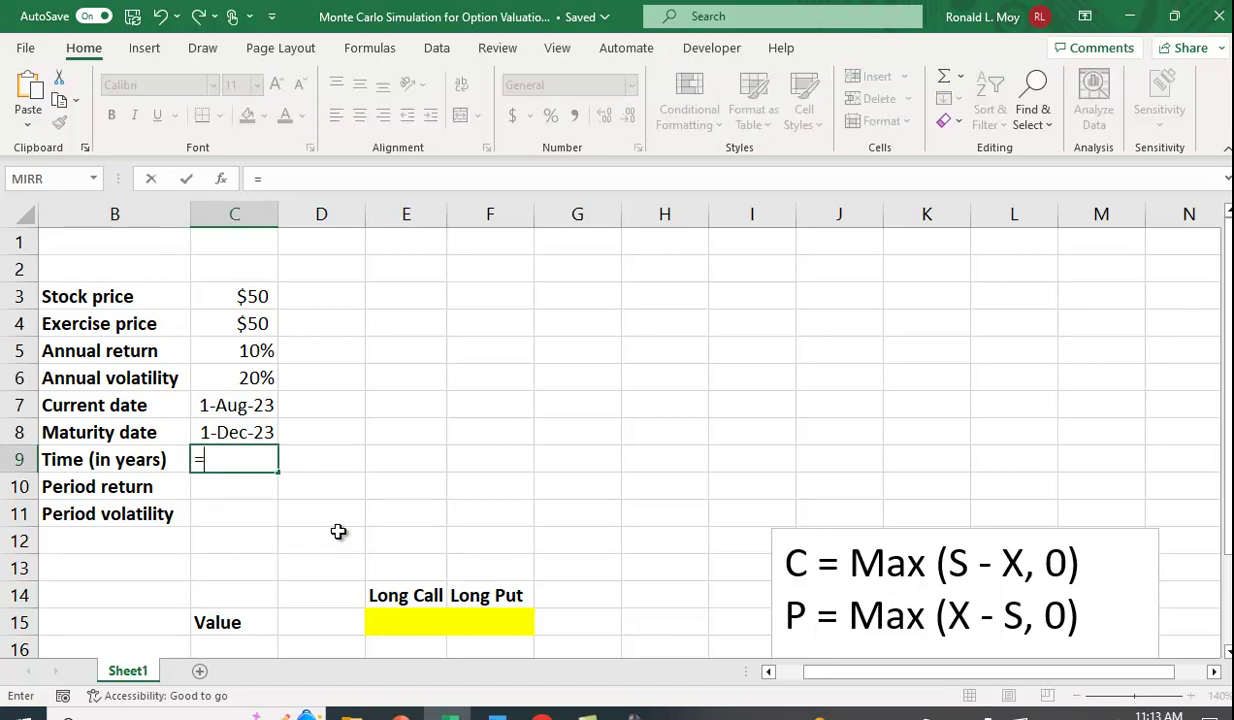
text(()
click(246, 430)
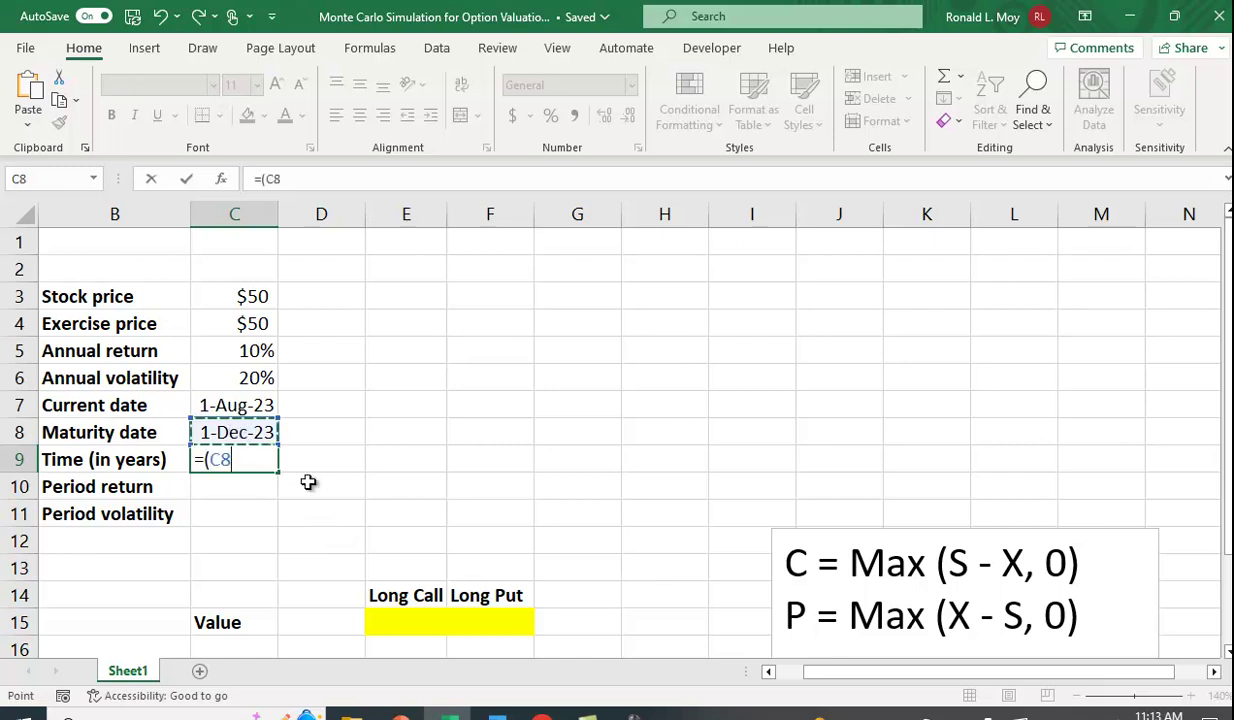
text(-)
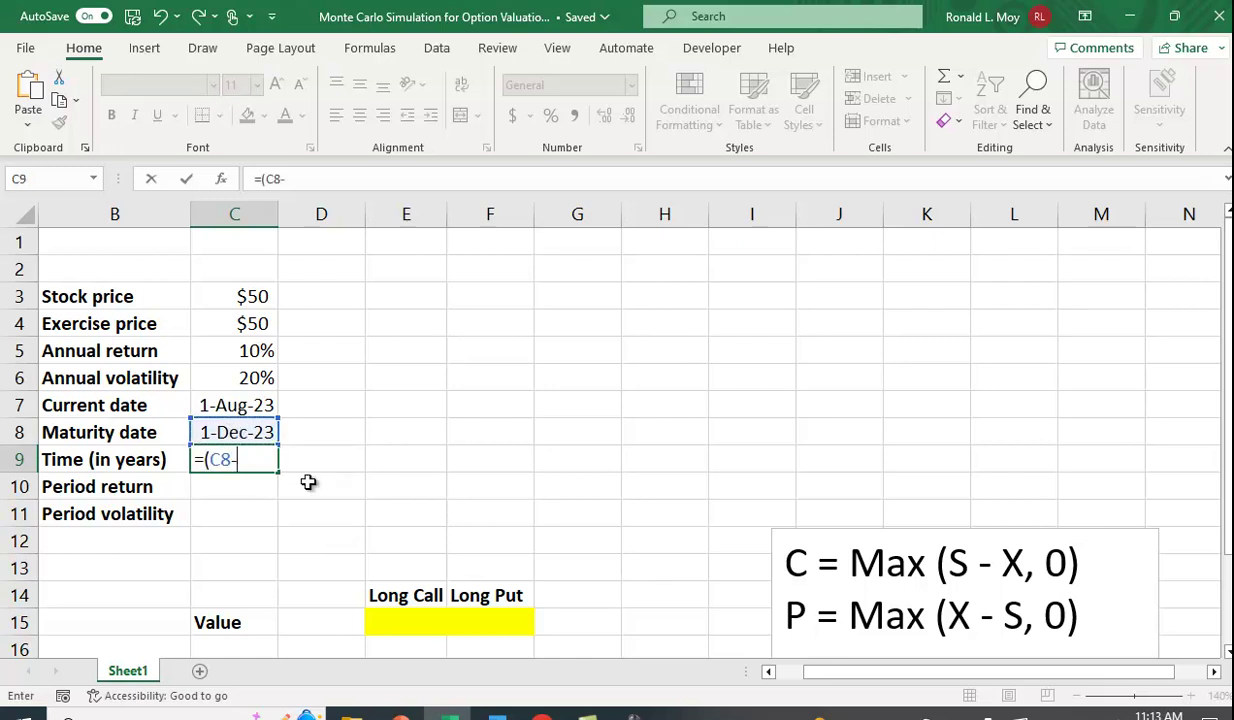
click(254, 403)
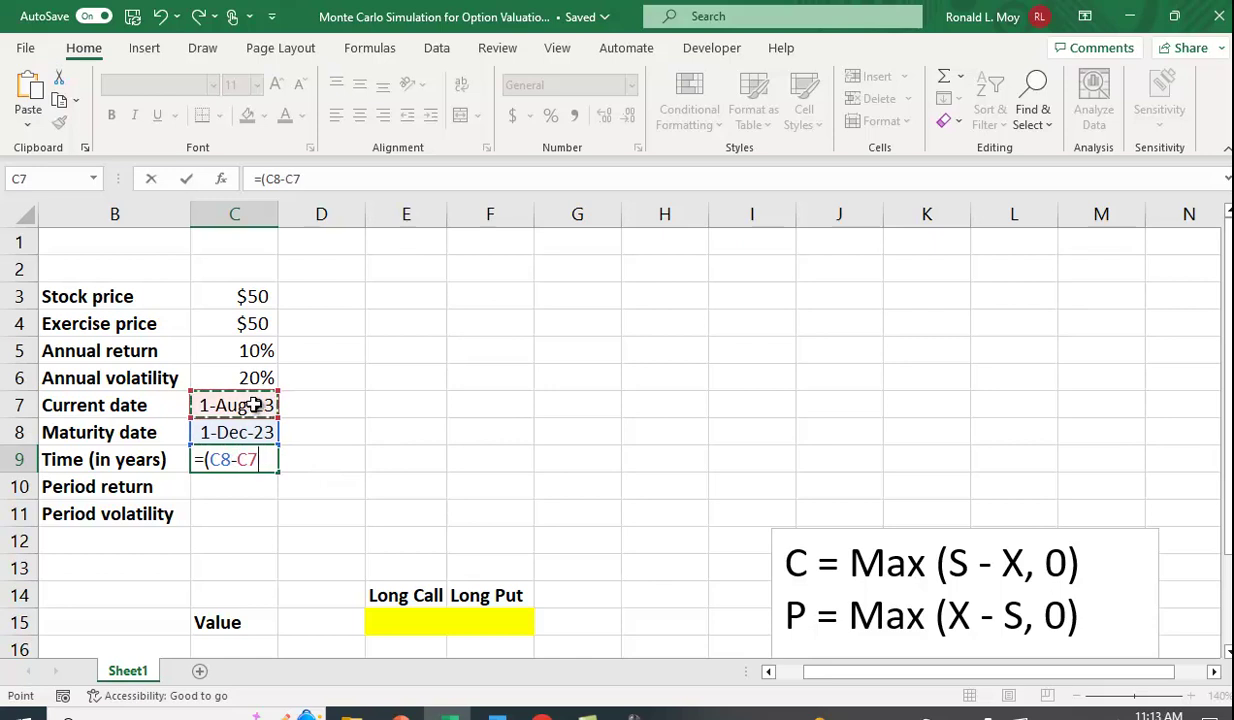
text())
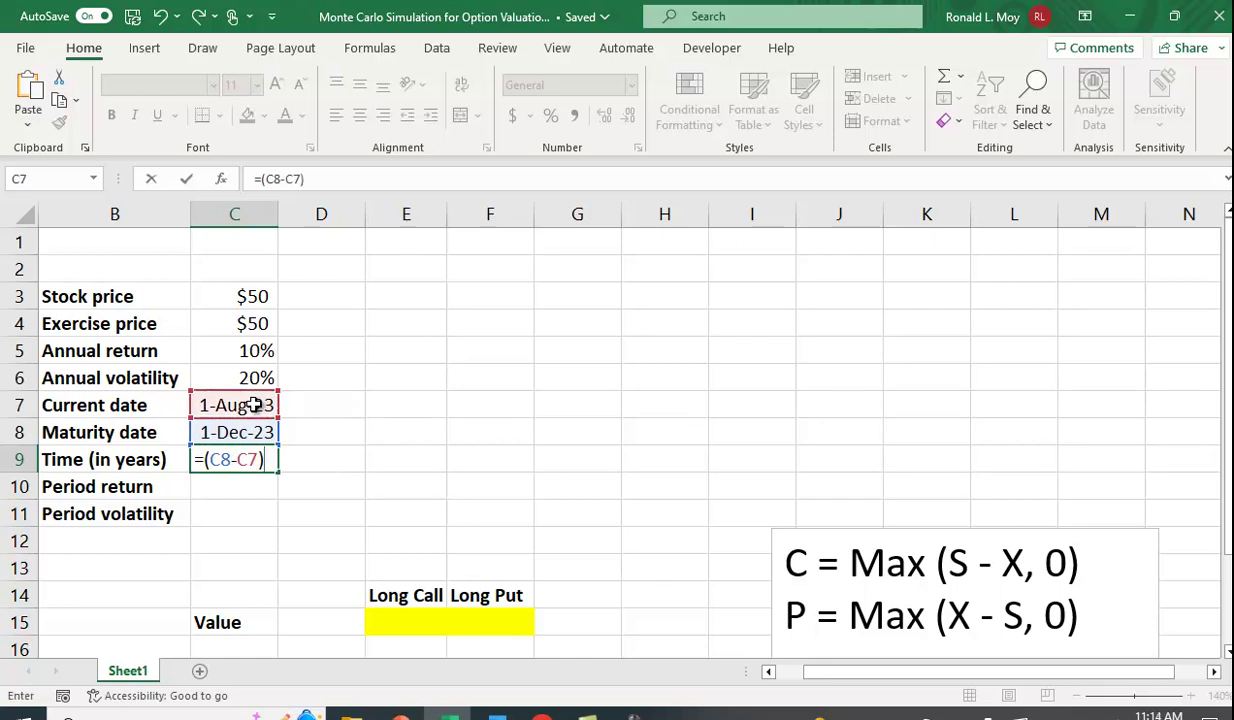
text(/2)
key(BackSpace)
text(365)
key(Return)
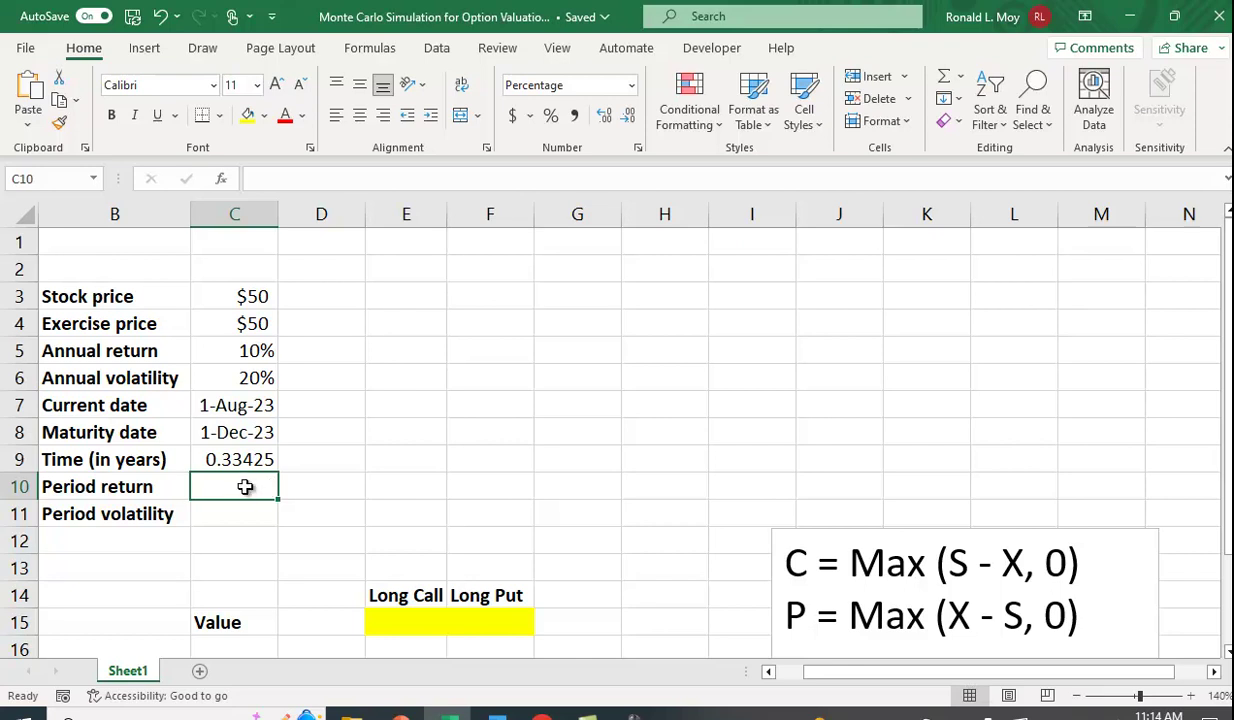
Calculate the period return in C10 with the formula =(1+C5)^C9-1
text(=)
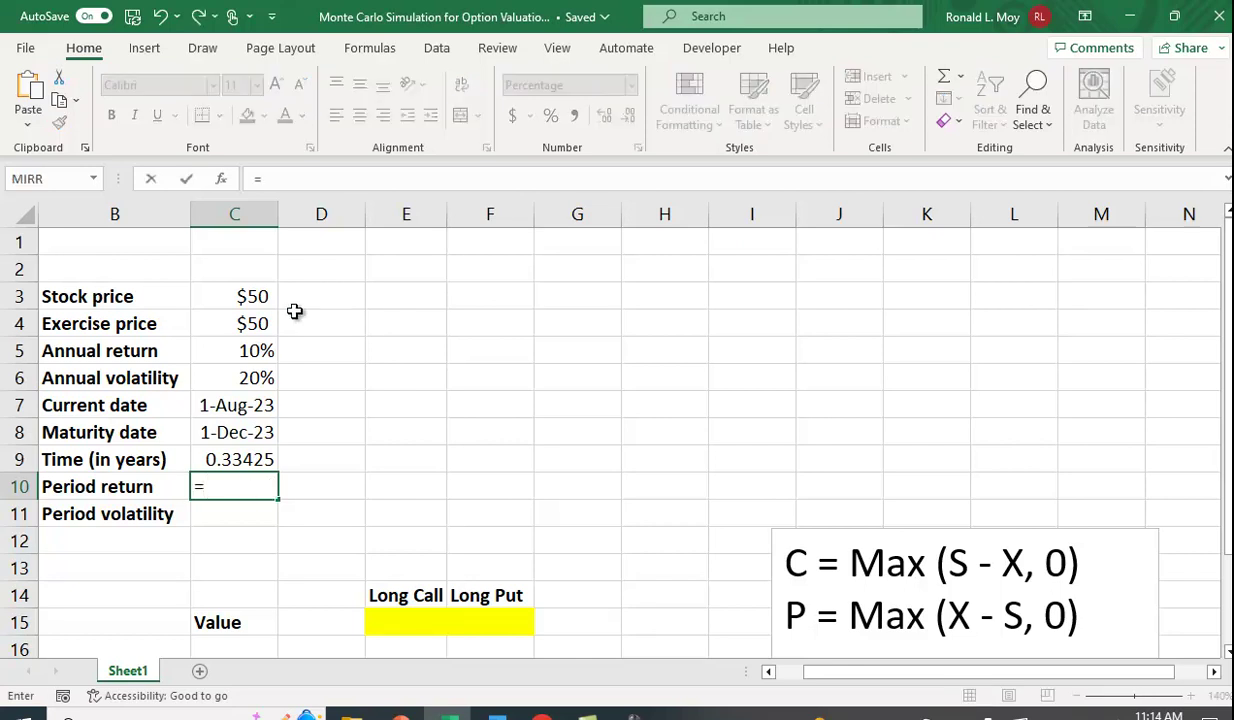
text((1+)
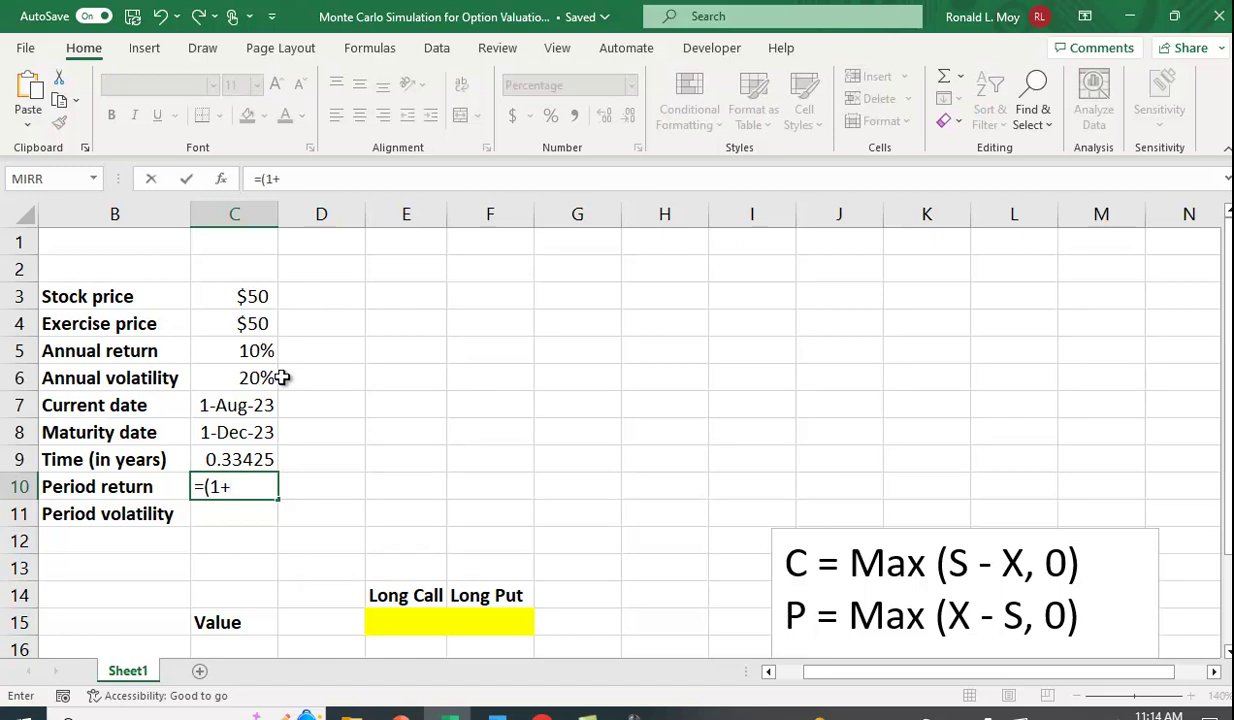
click(244, 350)
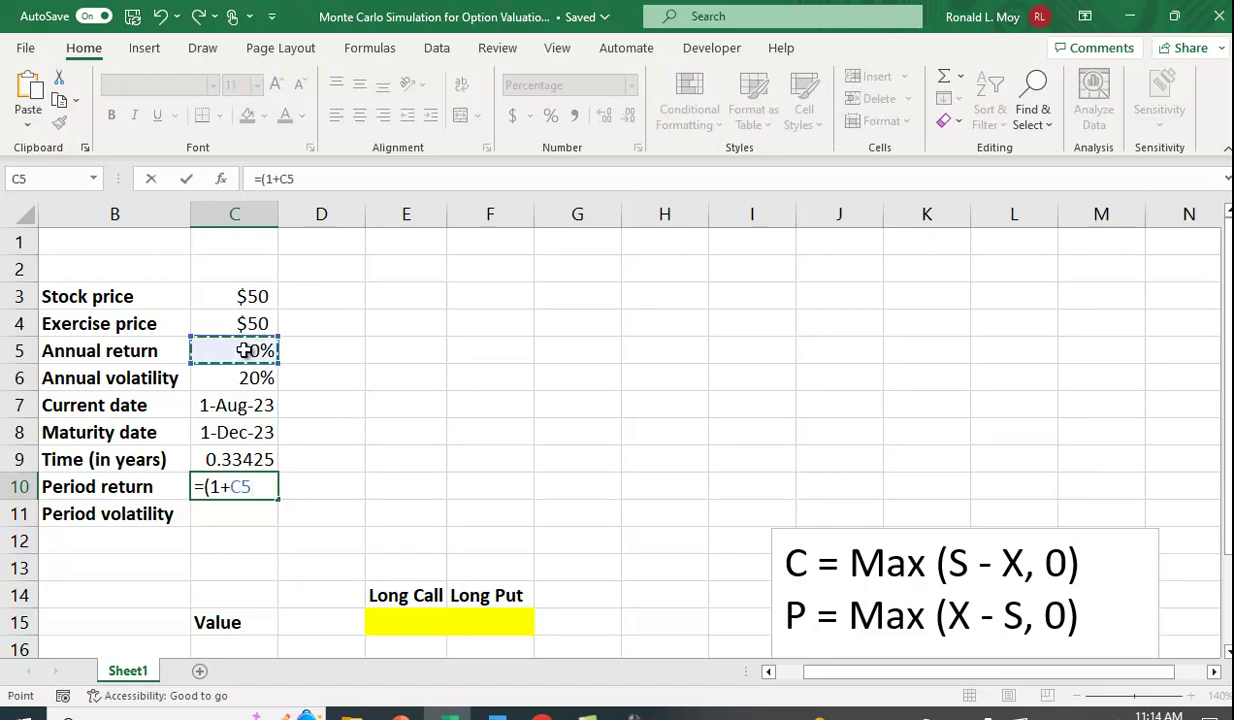
text()^)
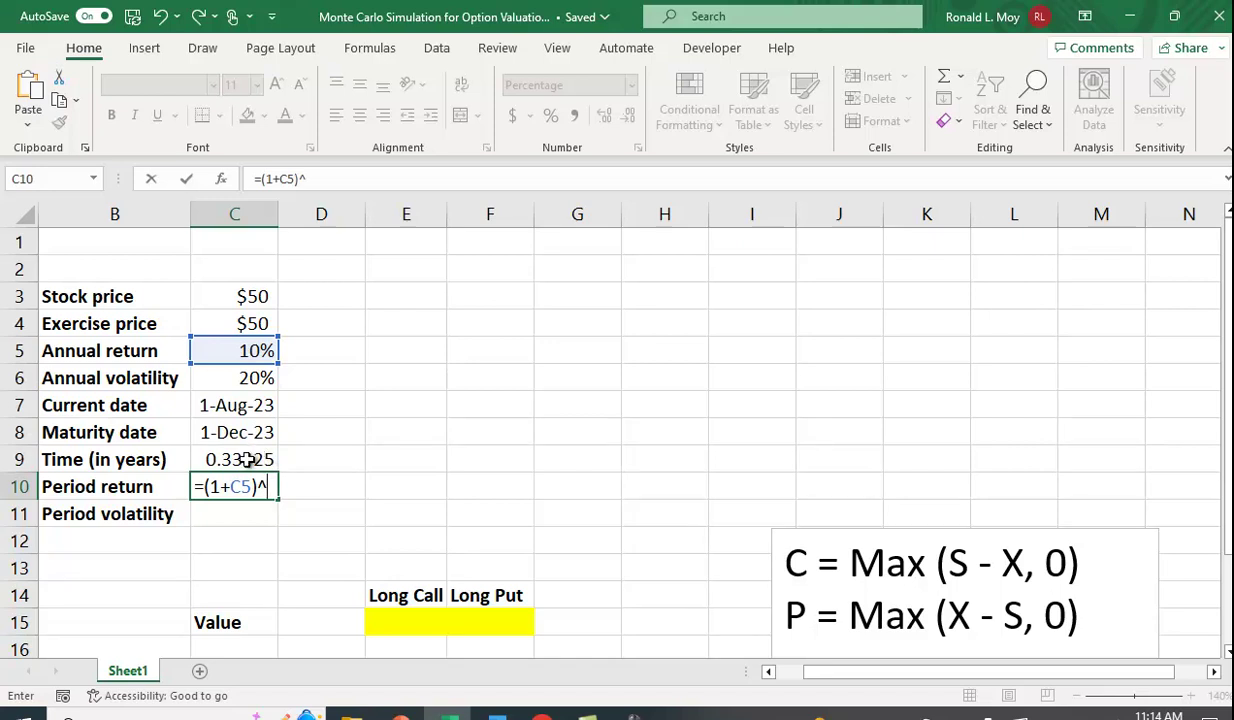
click(247, 459)
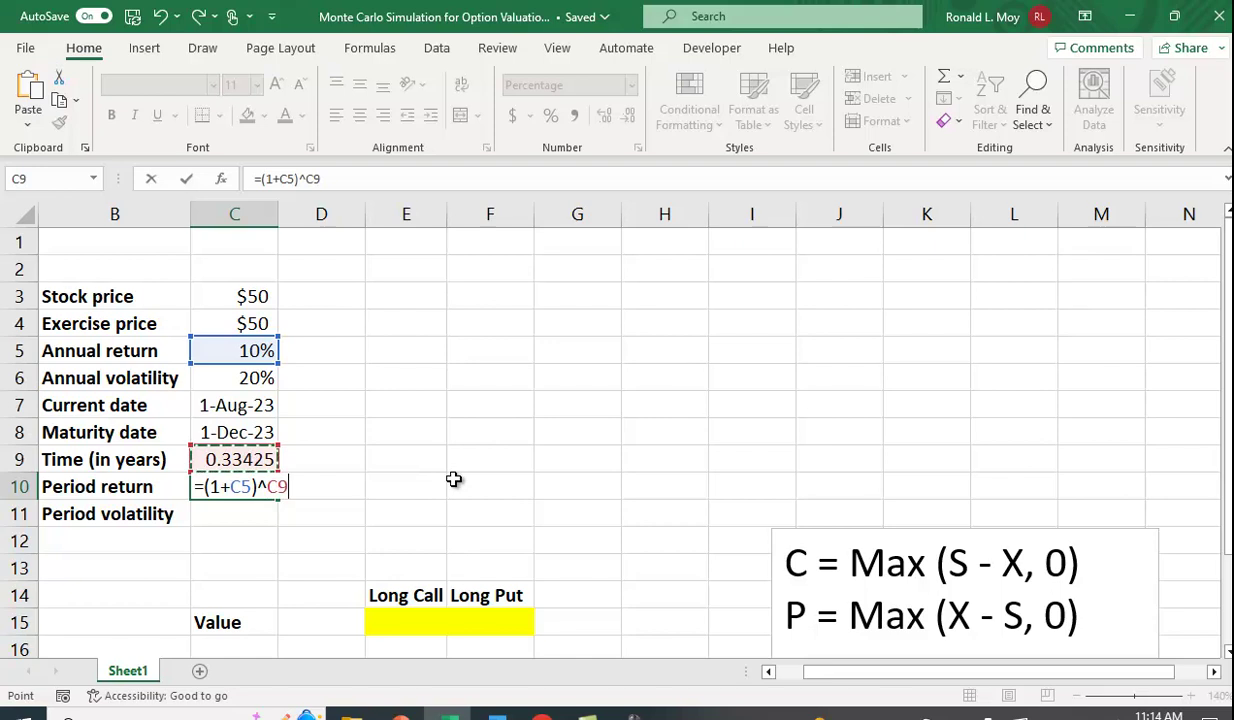
text(-1)
key(Return)
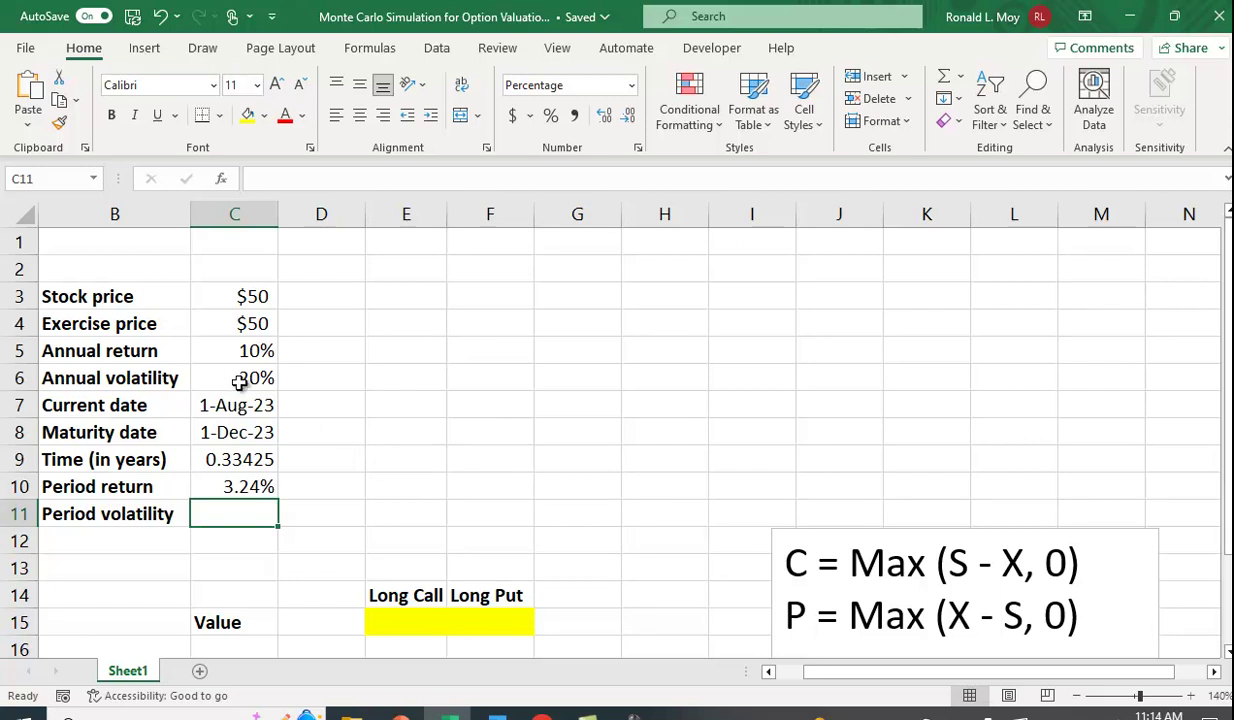
Calculate the period volatility in C11 with the formula =C6*SQRT(C9)
text(=)
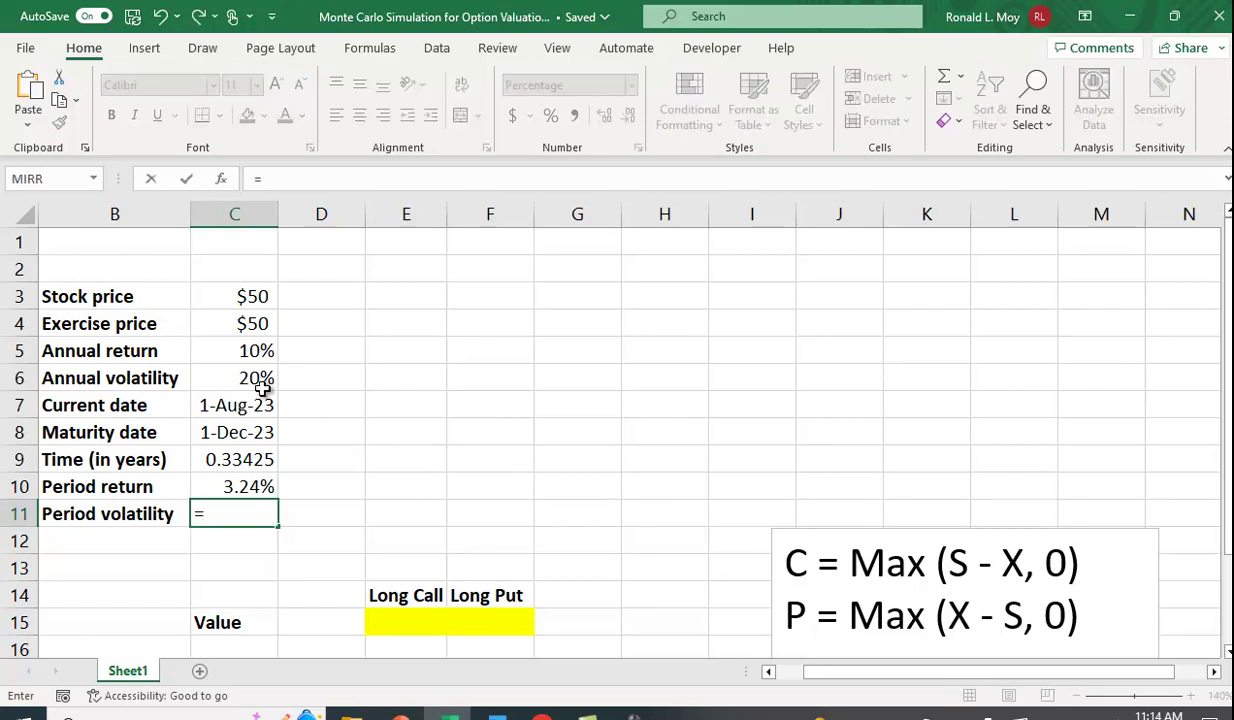
click(235, 378)
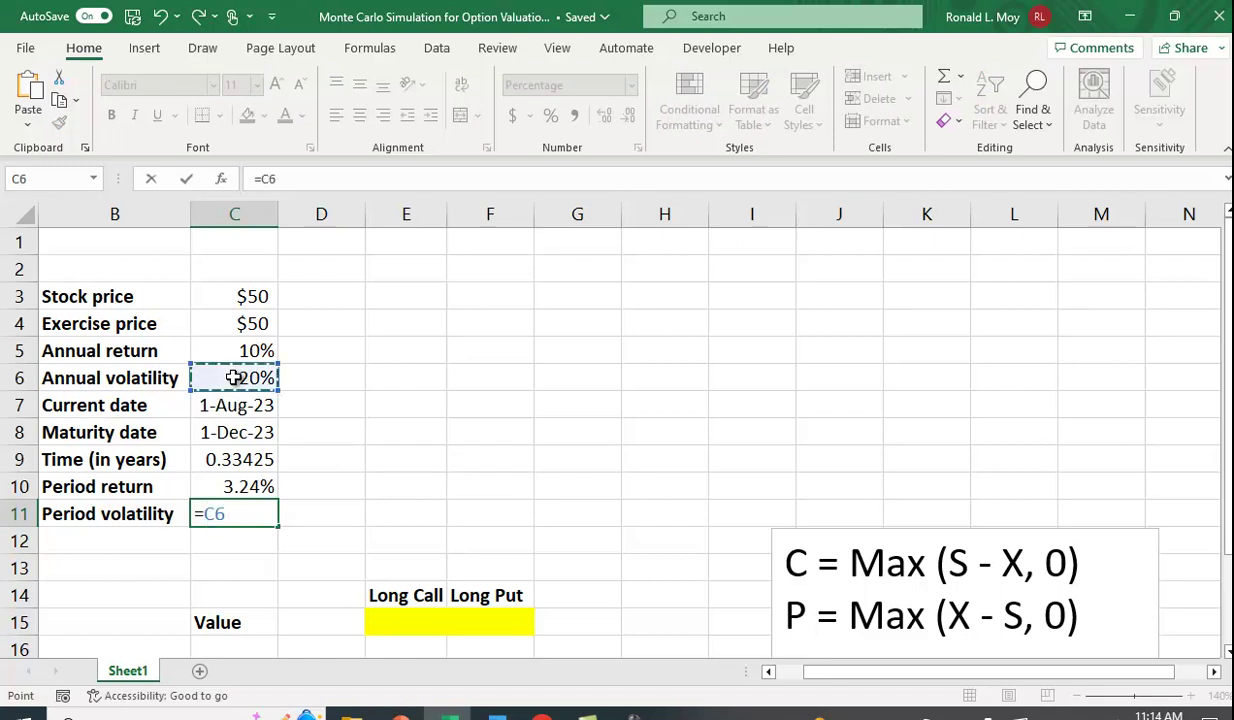
text(*)
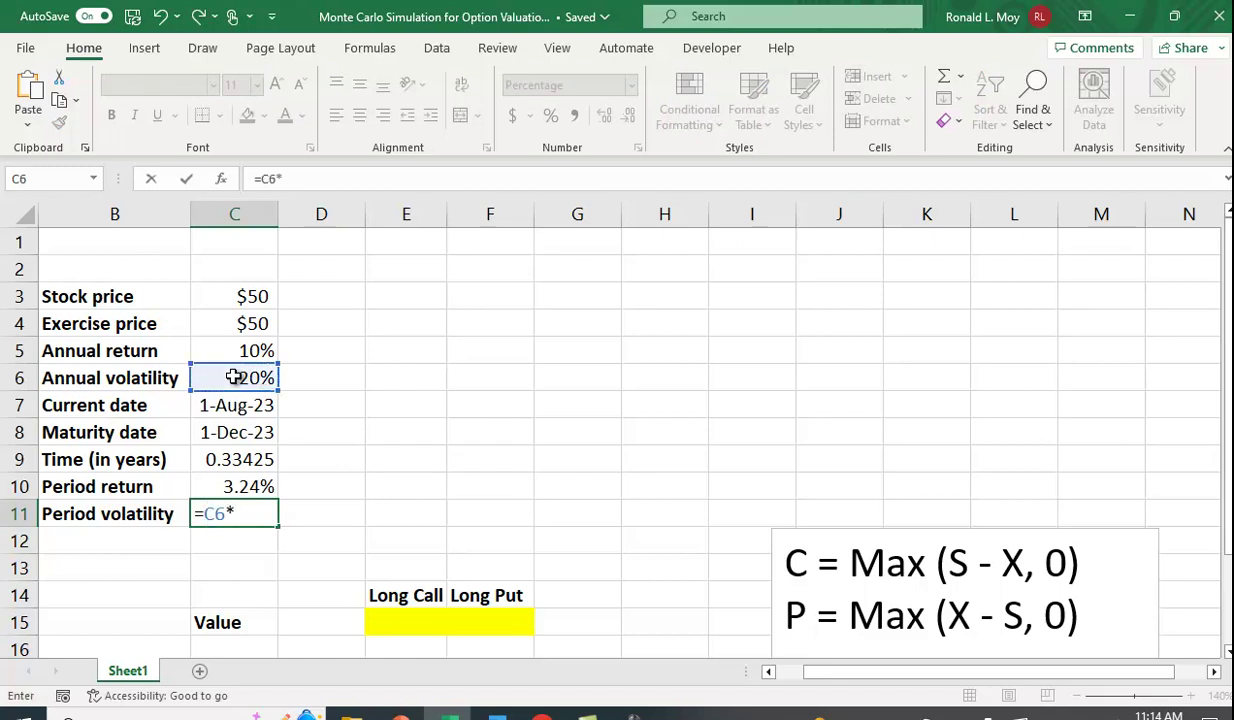
text(sqrt()
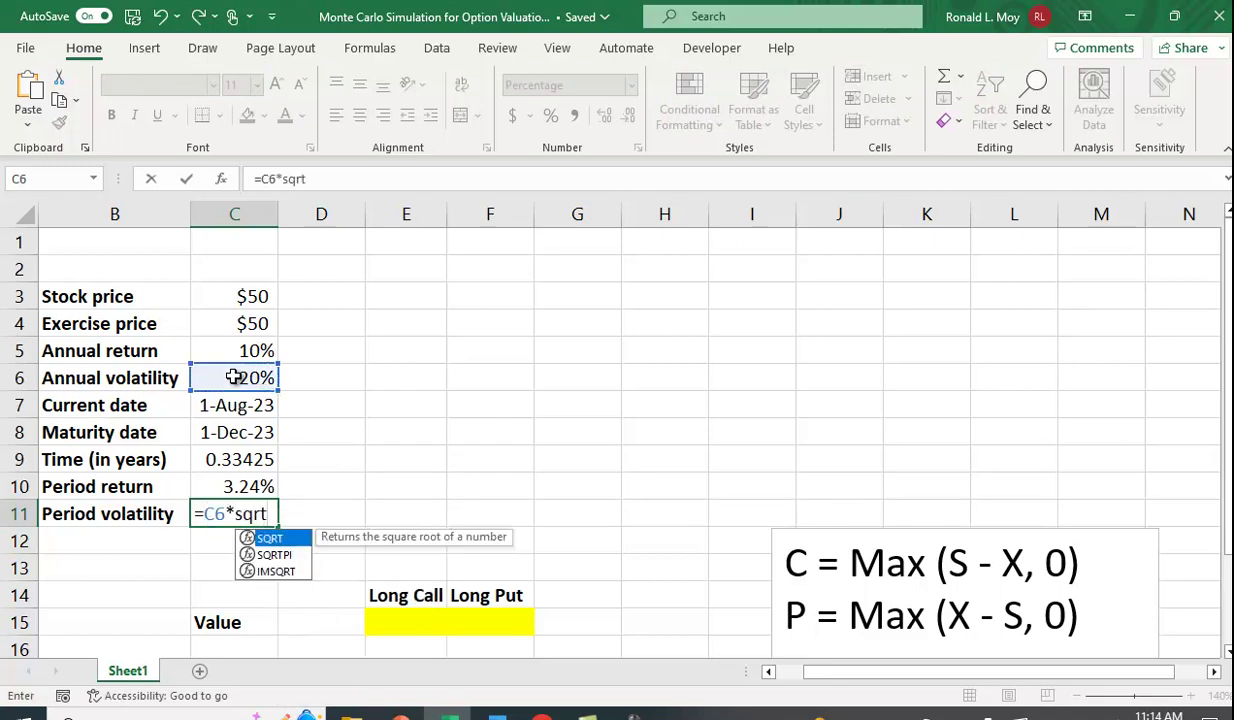
click(233, 463)
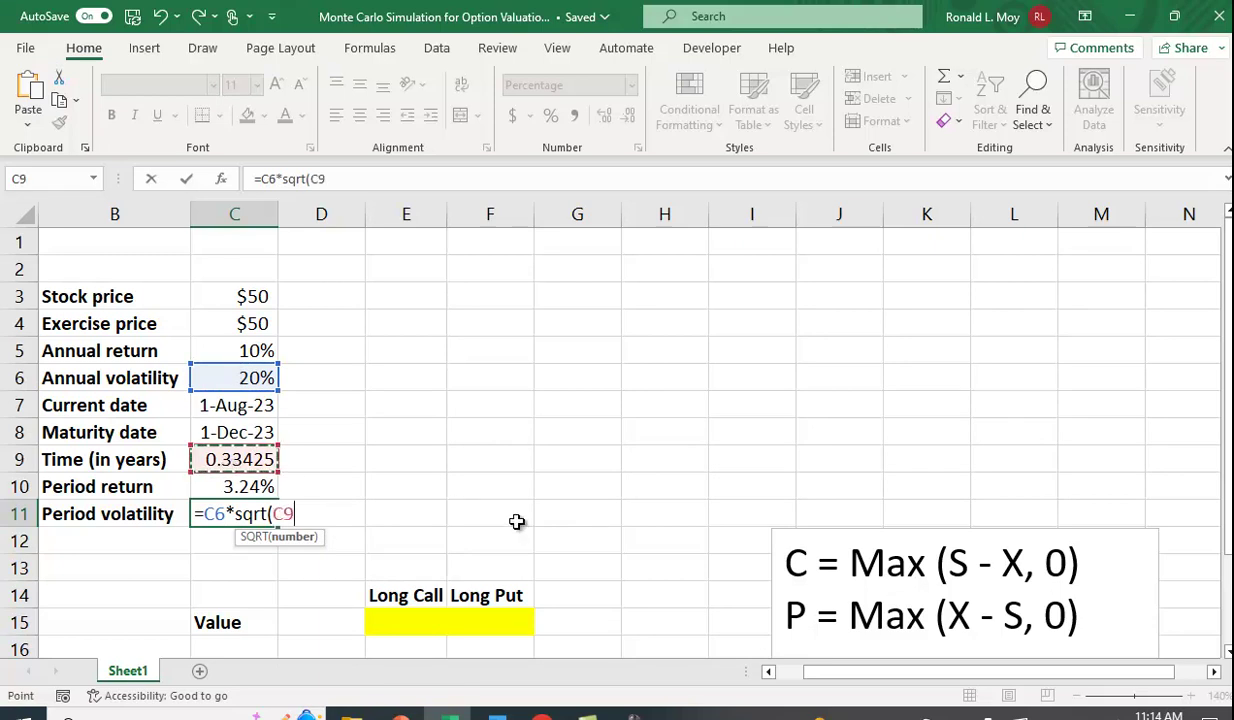
text())
key(Return)
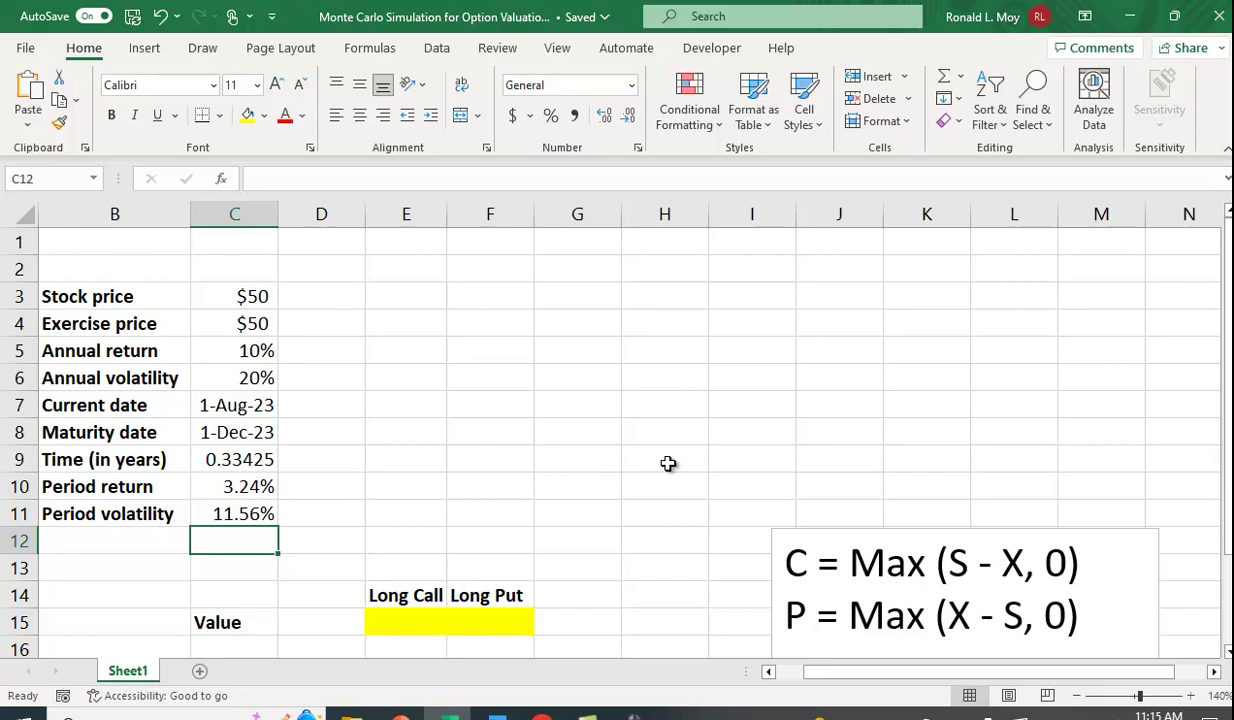
Fill the Replication column from B18 downward with a linear series in columns, step value 1 and stop value 100
scroll(592, 416, down, 1)
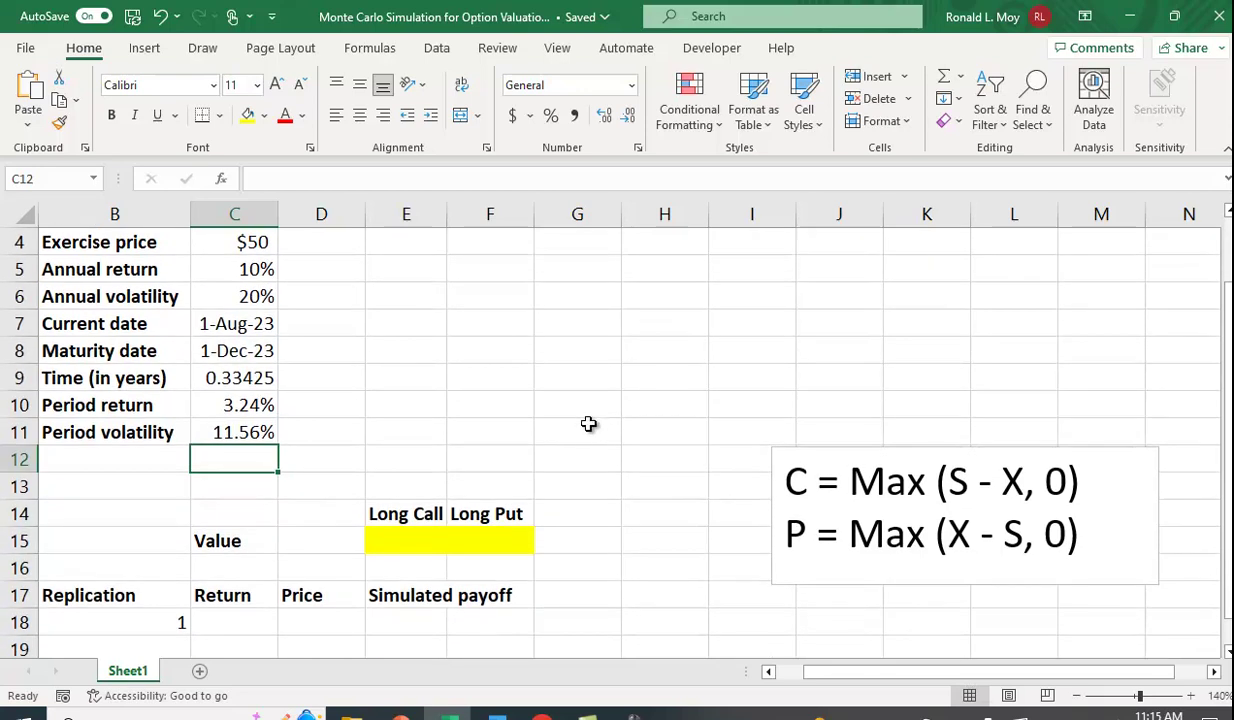
scroll(588, 420, down, 1)
scroll(587, 424, up, 1)
scroll(587, 424, up, 1)
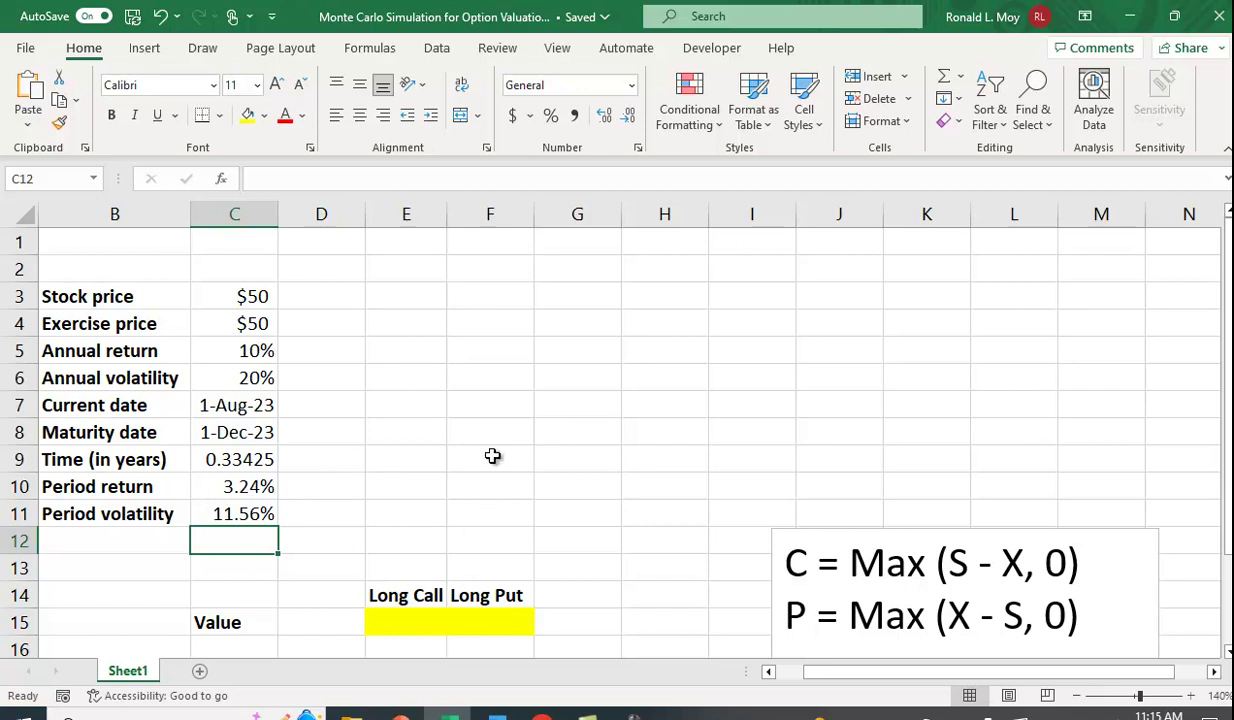
scroll(493, 456, down, 1)
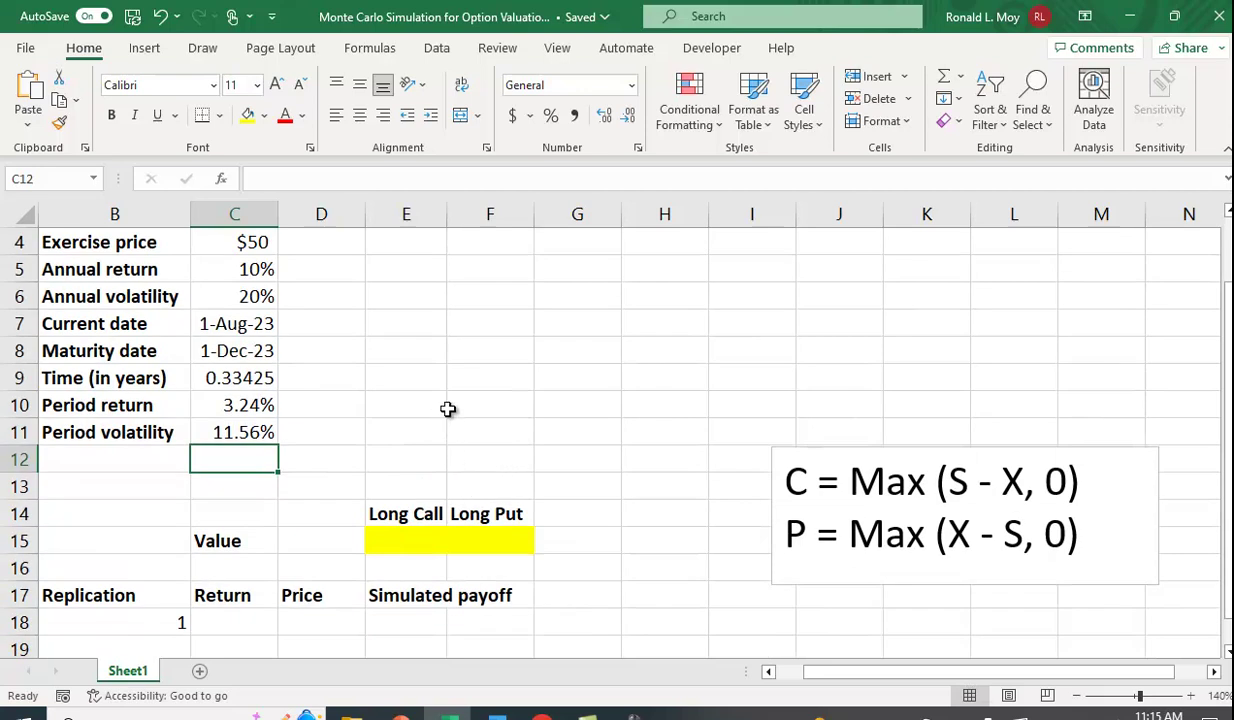
scroll(500, 400, down, 1)
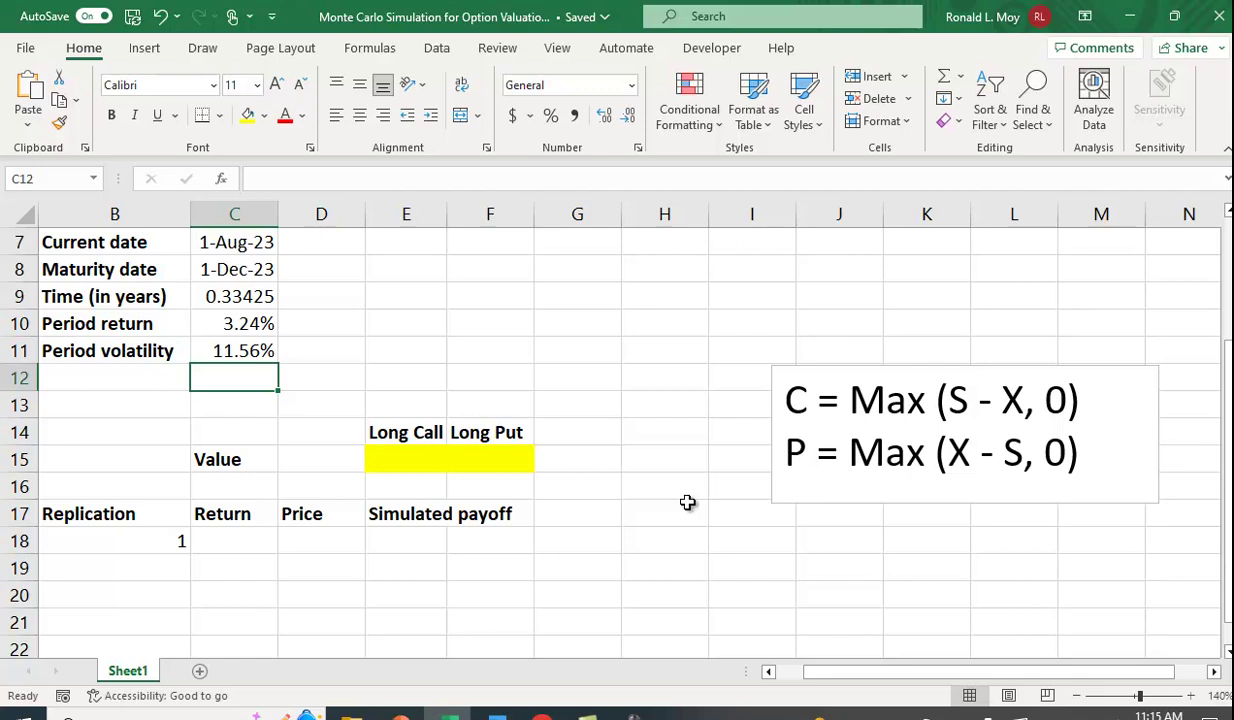
click(132, 541)
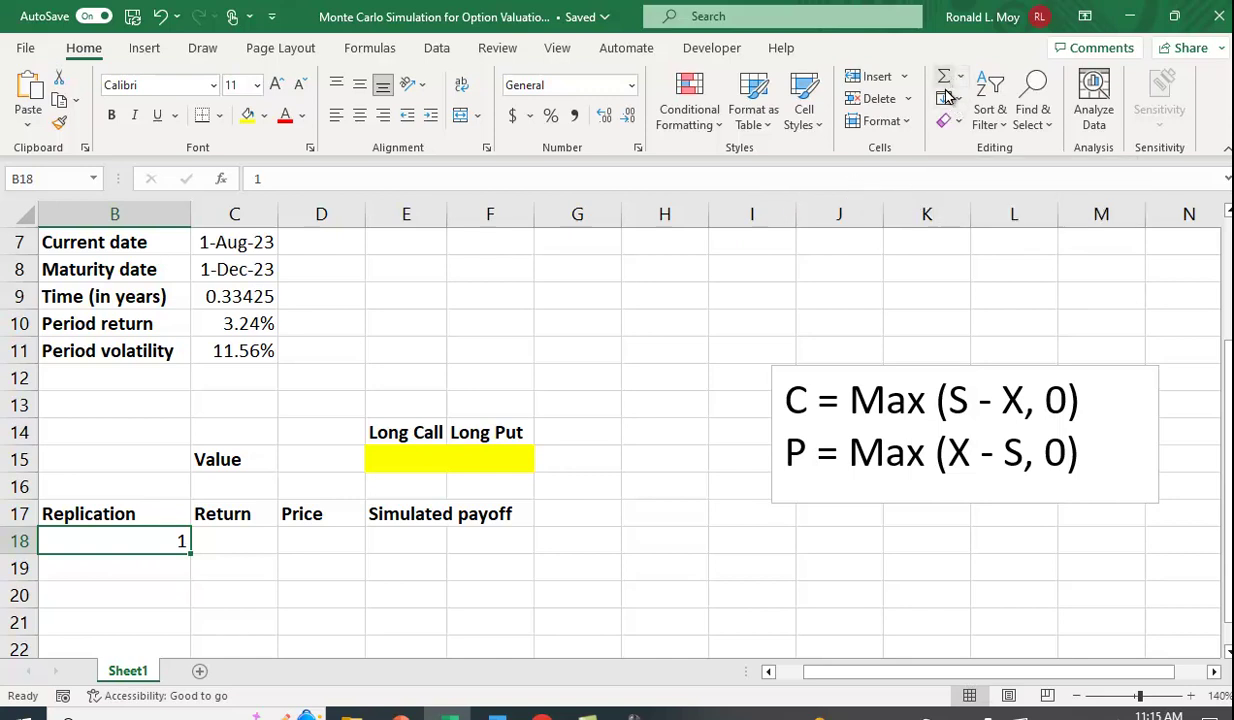
click(948, 97)
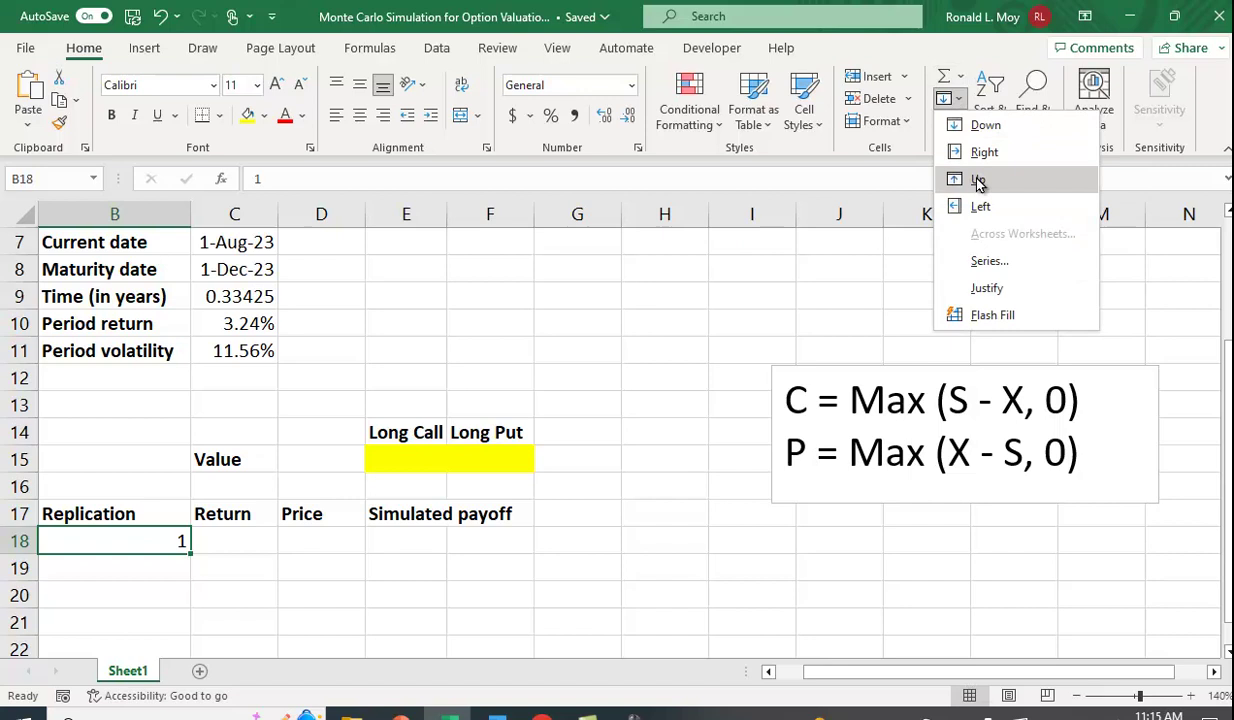
click(1000, 262)
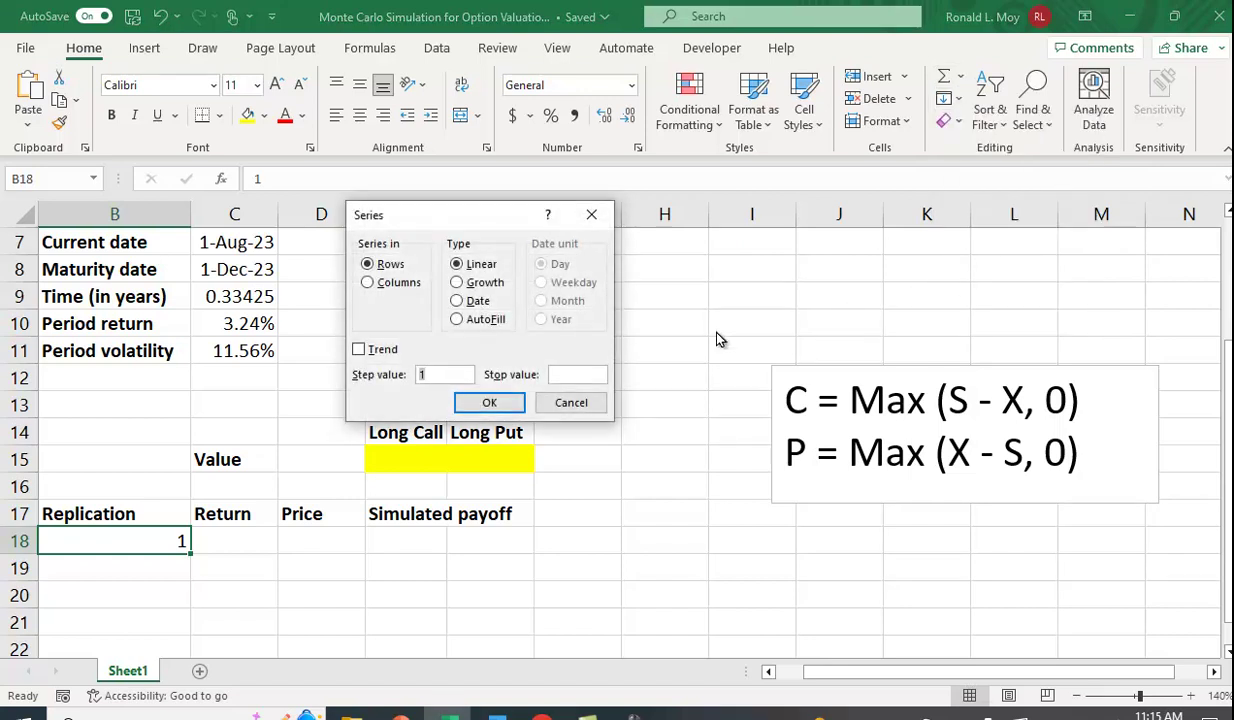
click(368, 283)
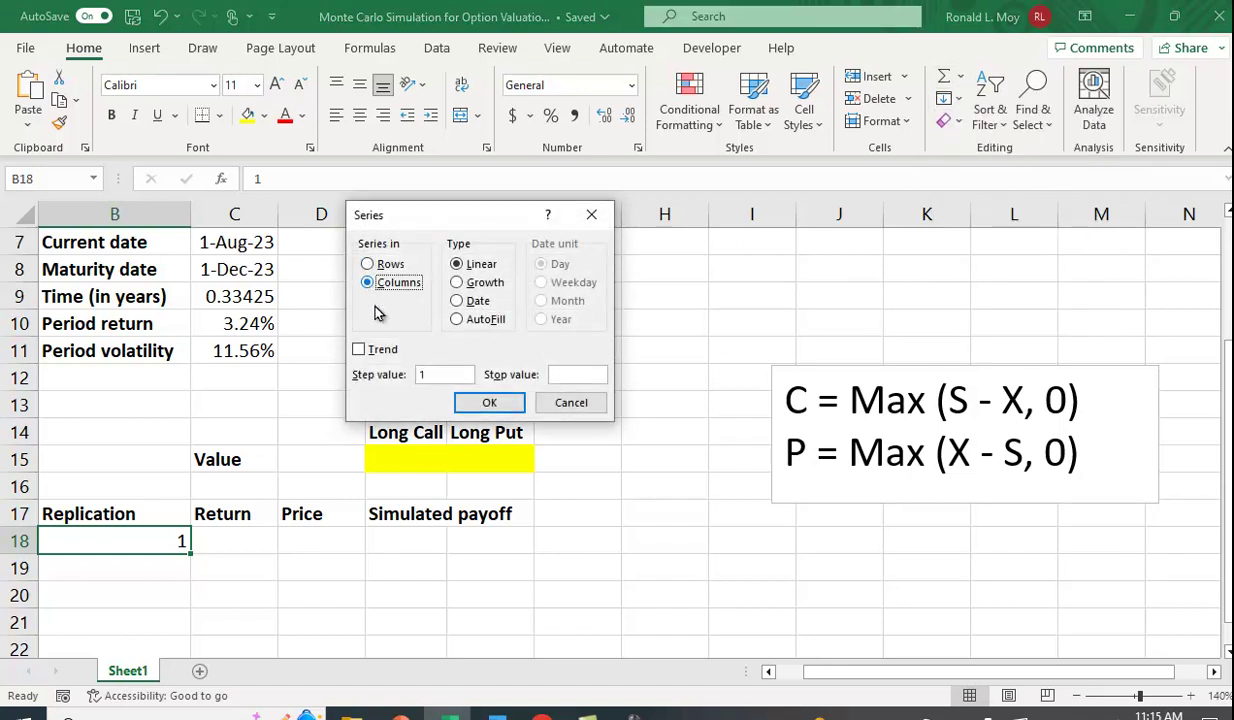
click(581, 374)
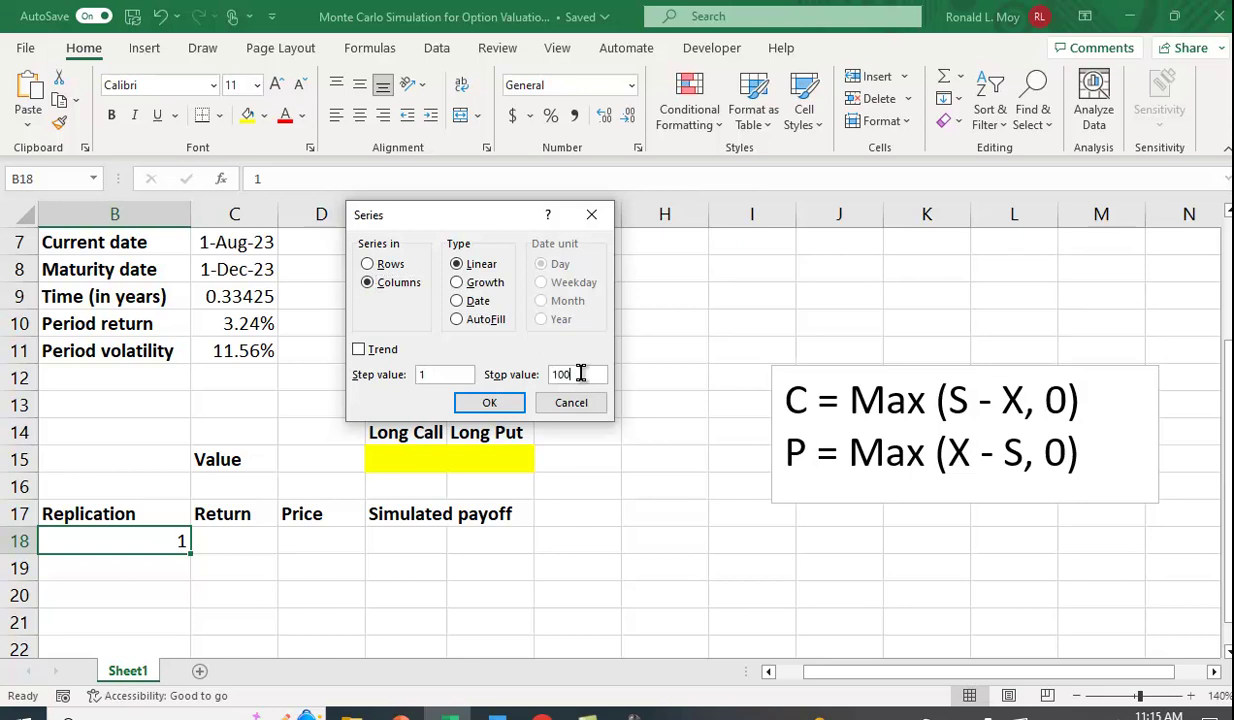
key(Return)
Begin a NORM.INV formula in C18 for the first simulated return, using RAND() as the probability
scroll(440, 468, down, 10)
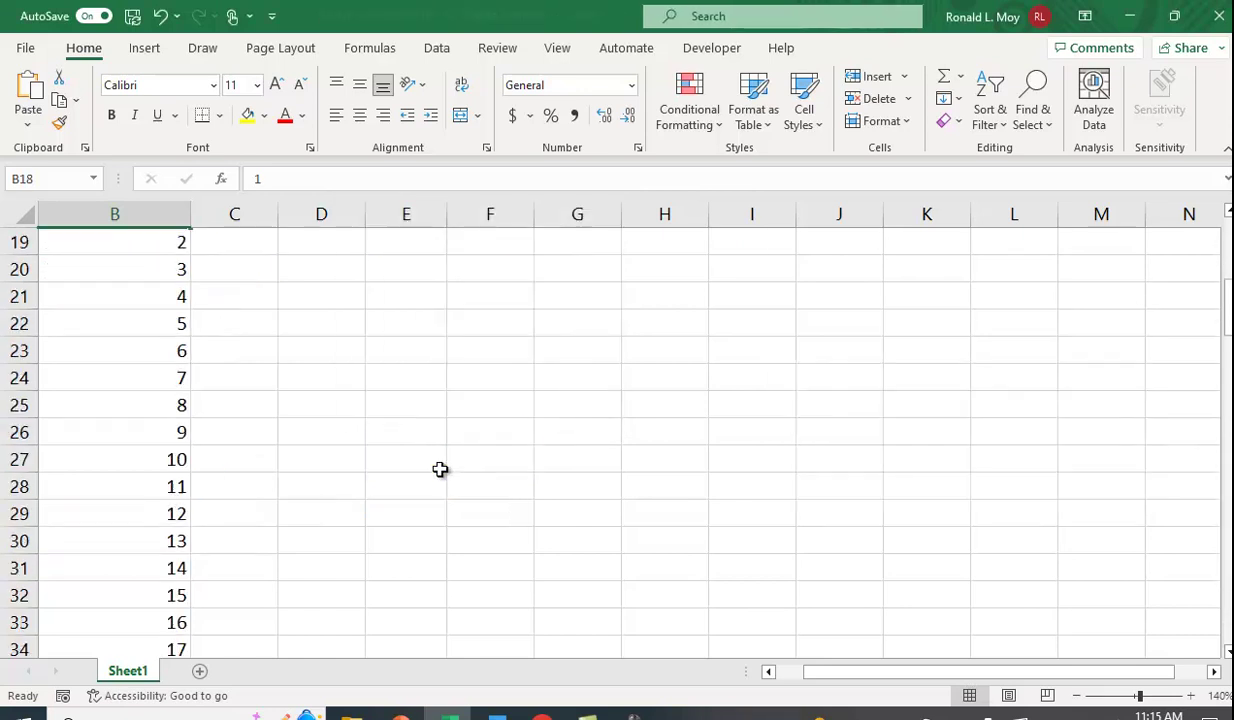
scroll(440, 468, down, 20)
scroll(440, 470, up, 20)
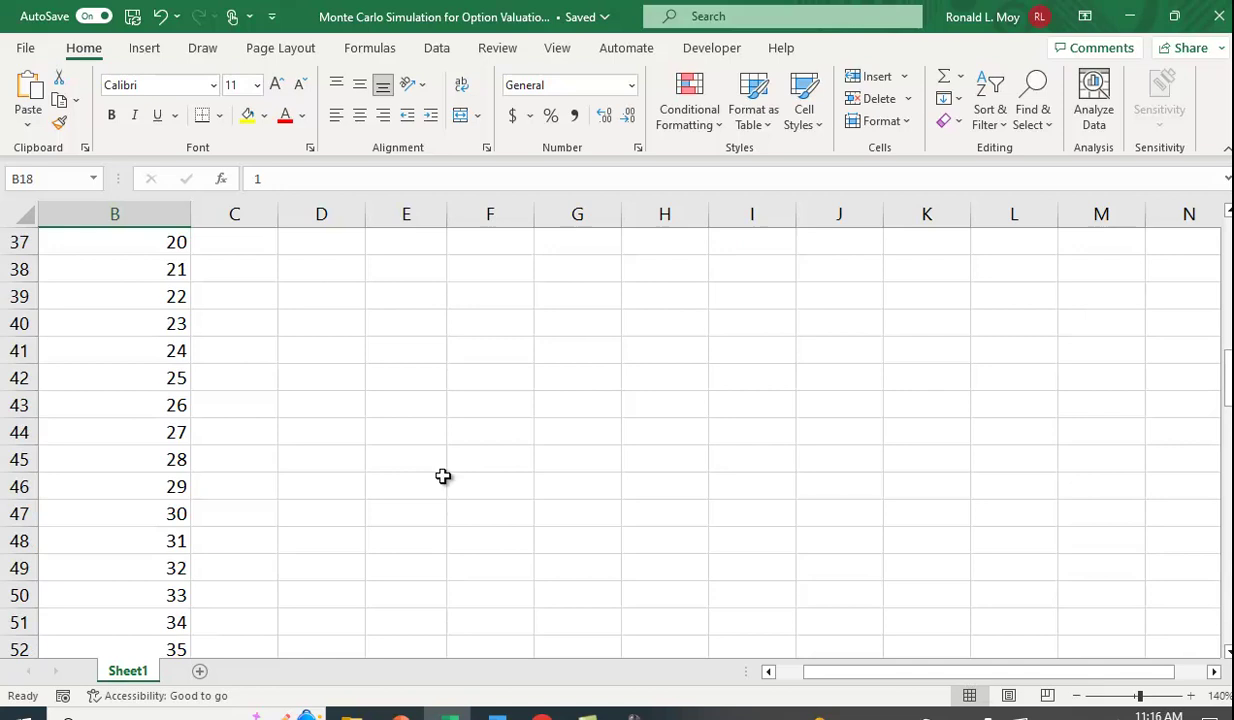
scroll(405, 375, up, 12)
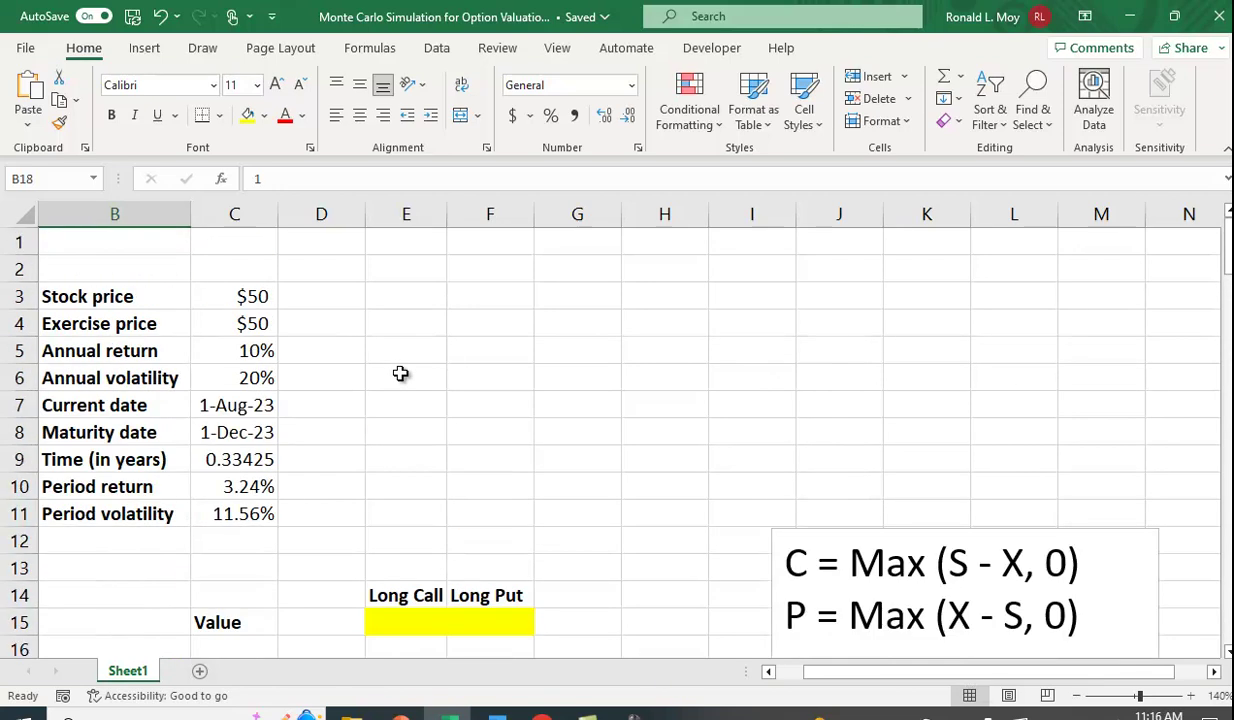
scroll(405, 375, down, 3)
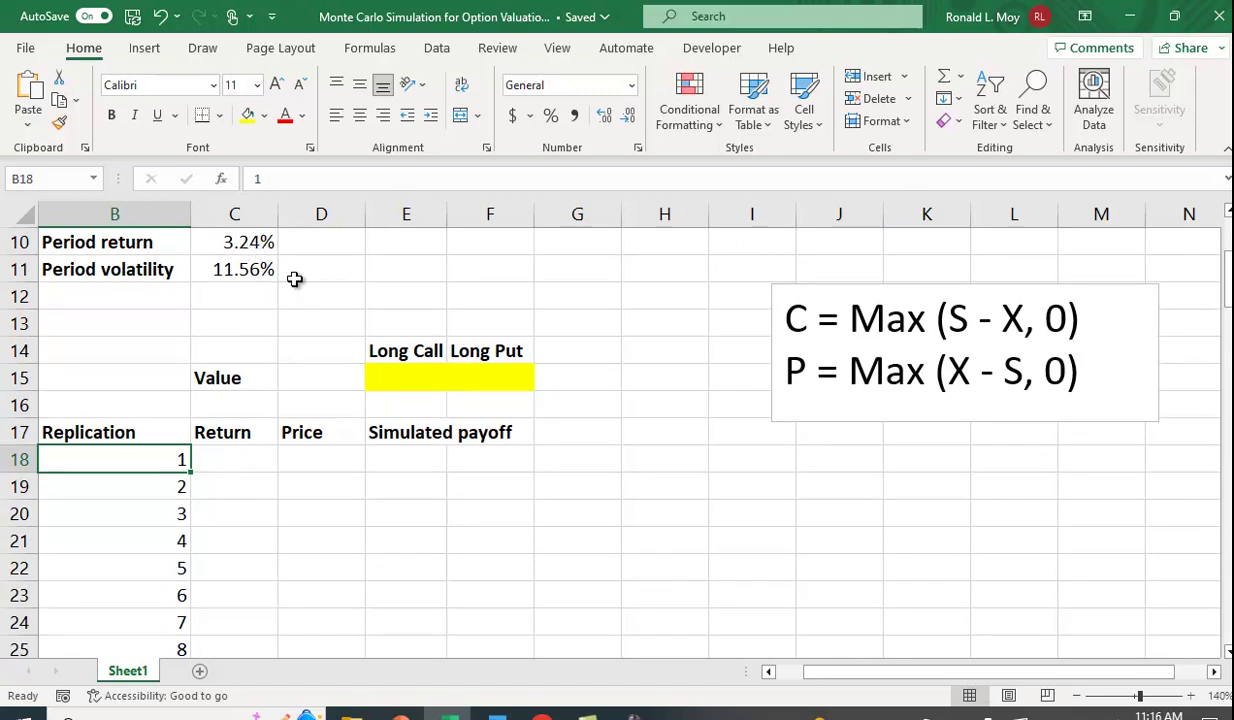
click(222, 470)
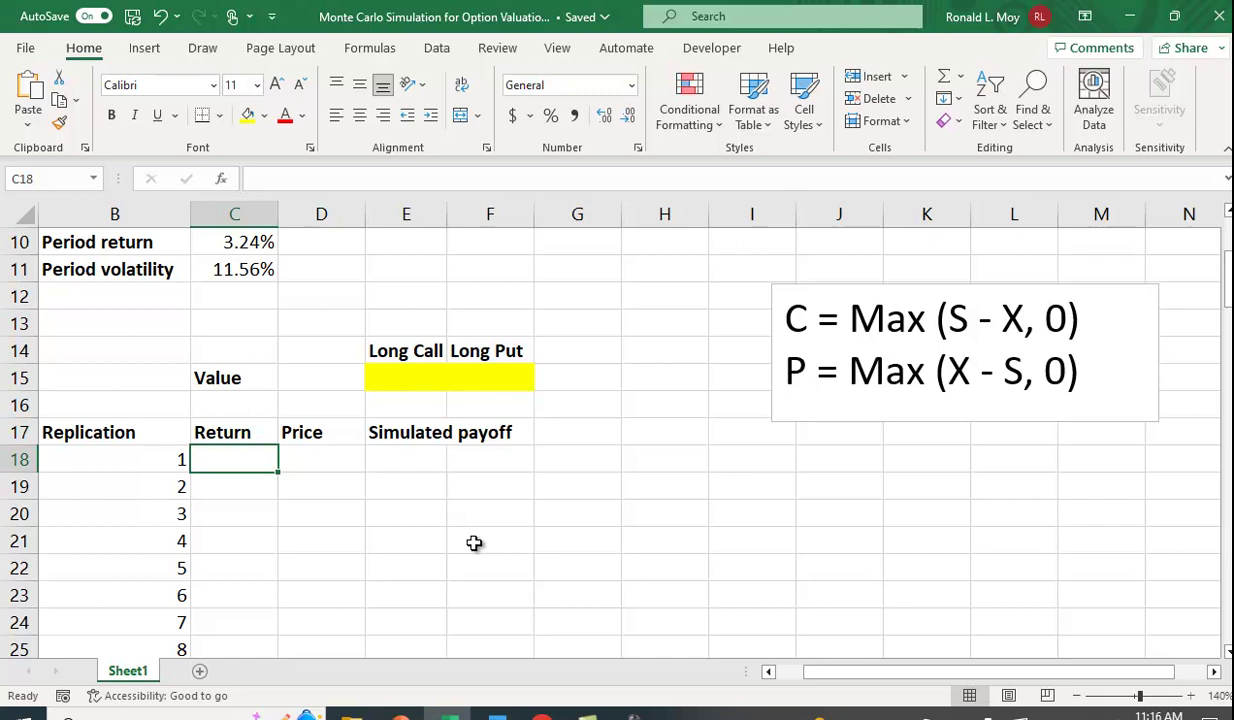
text(=)
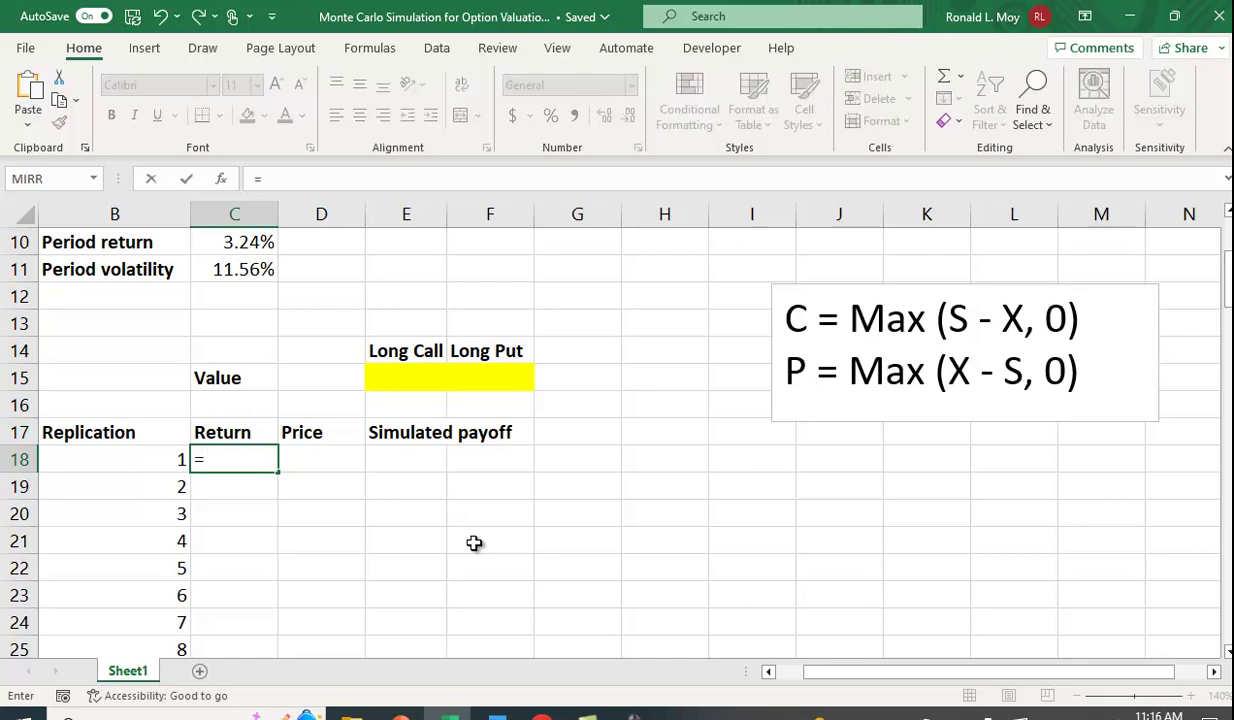
text(norm.i)
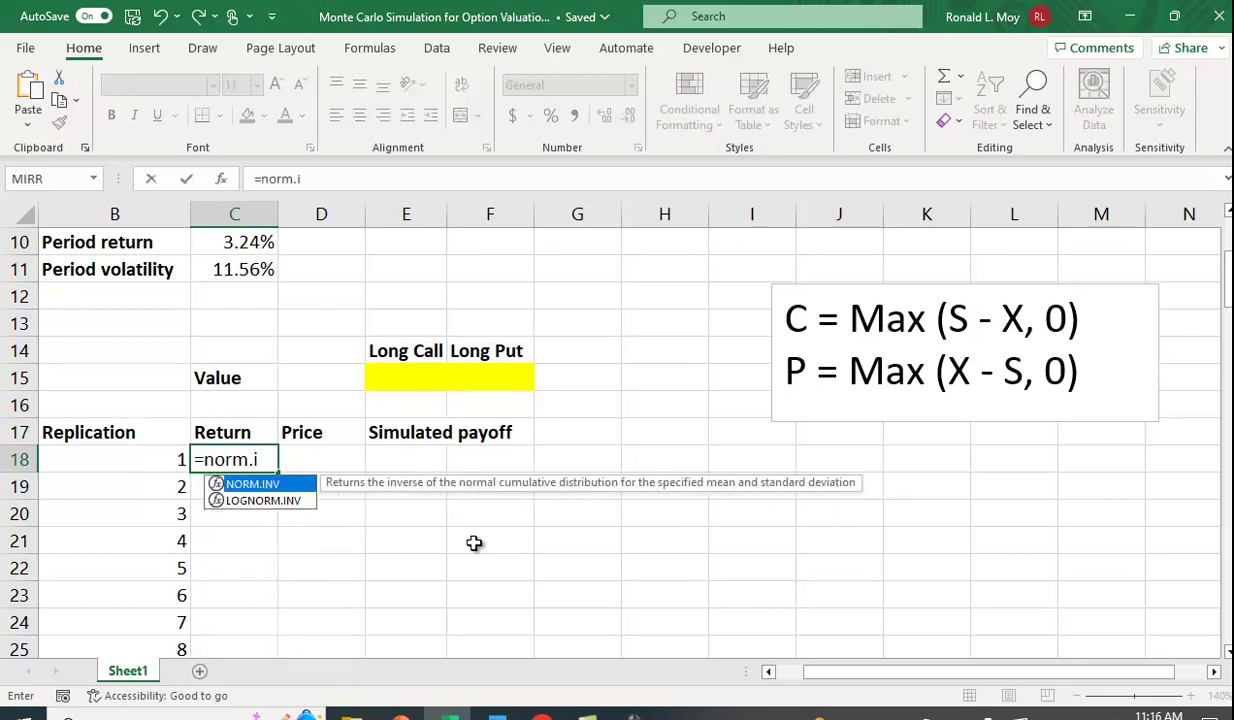
text(nv()
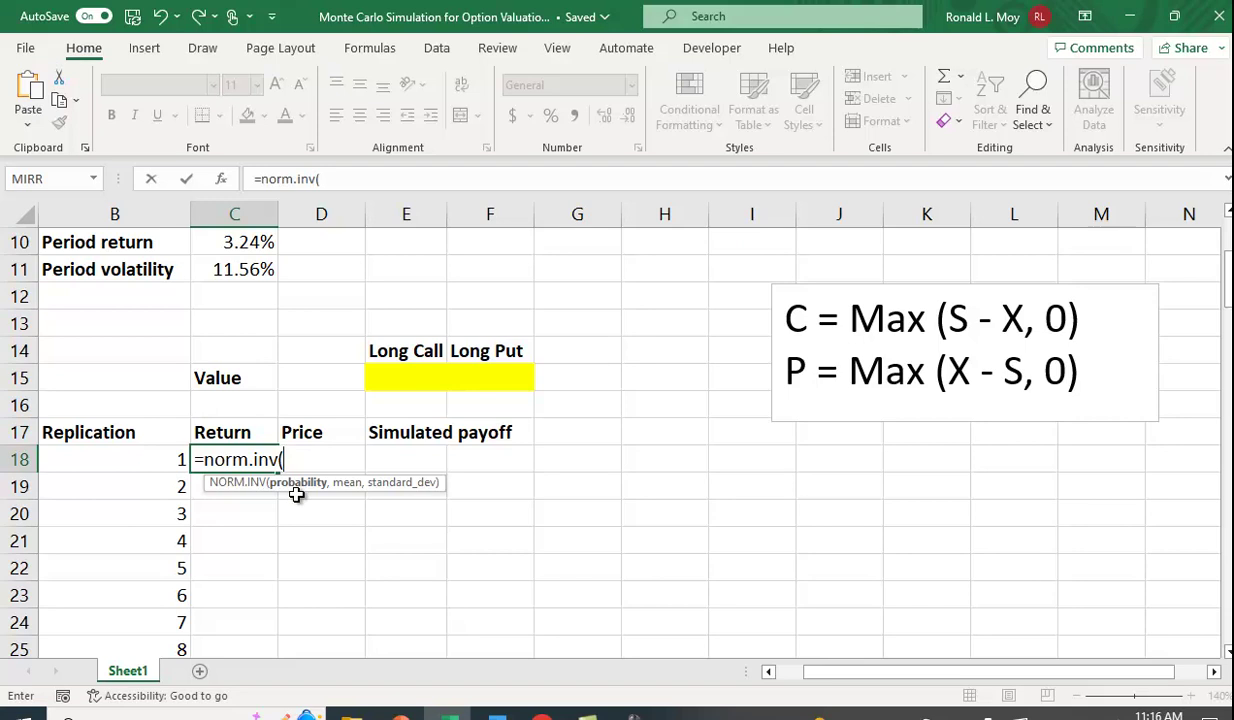
text(rand)
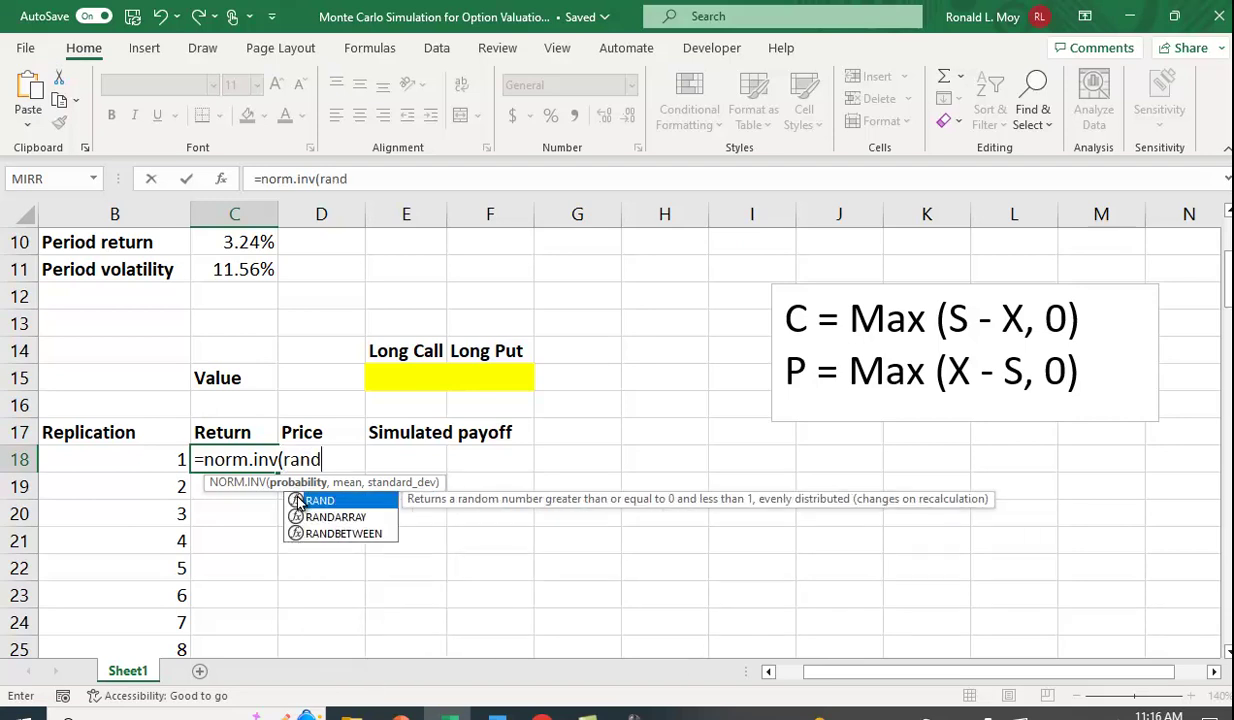
text(()
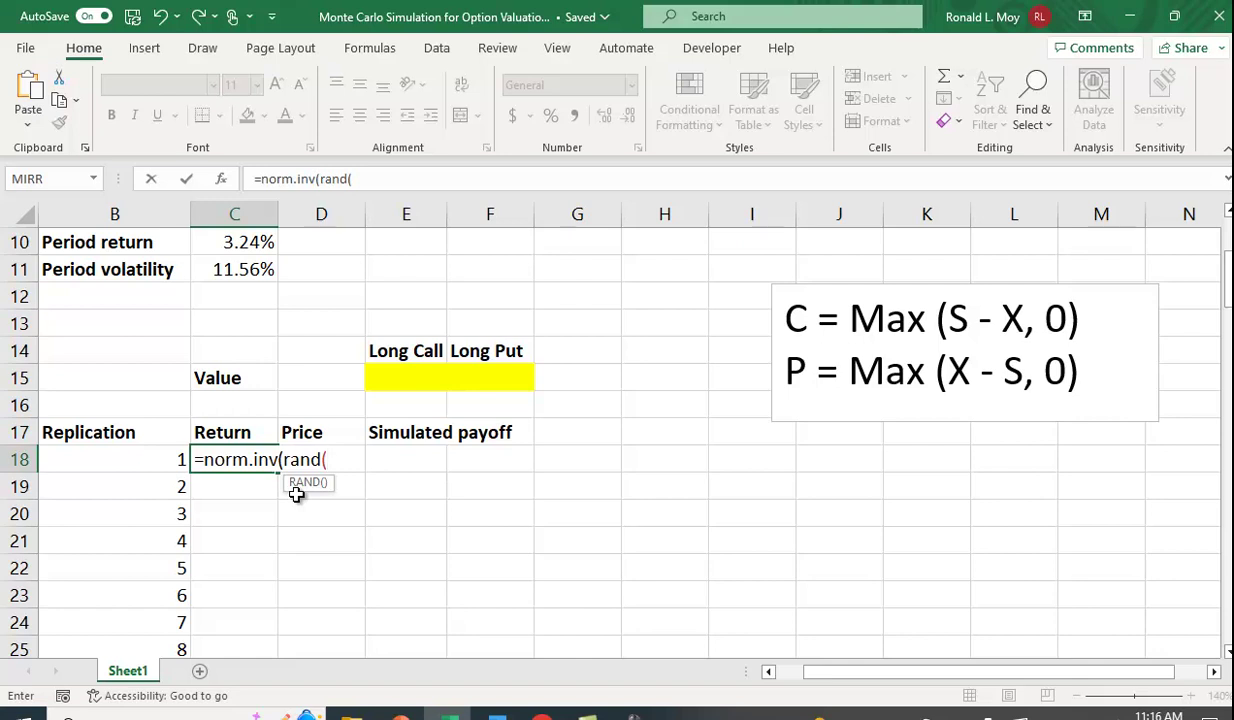
text())
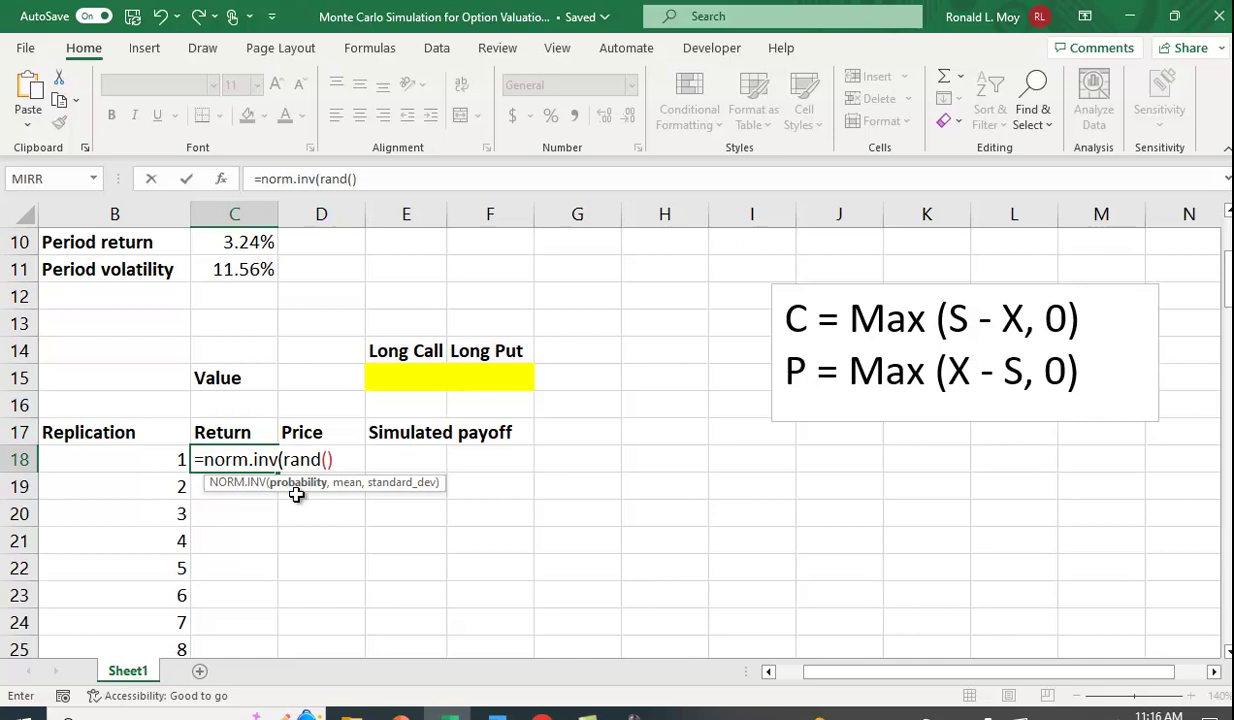
text(,)
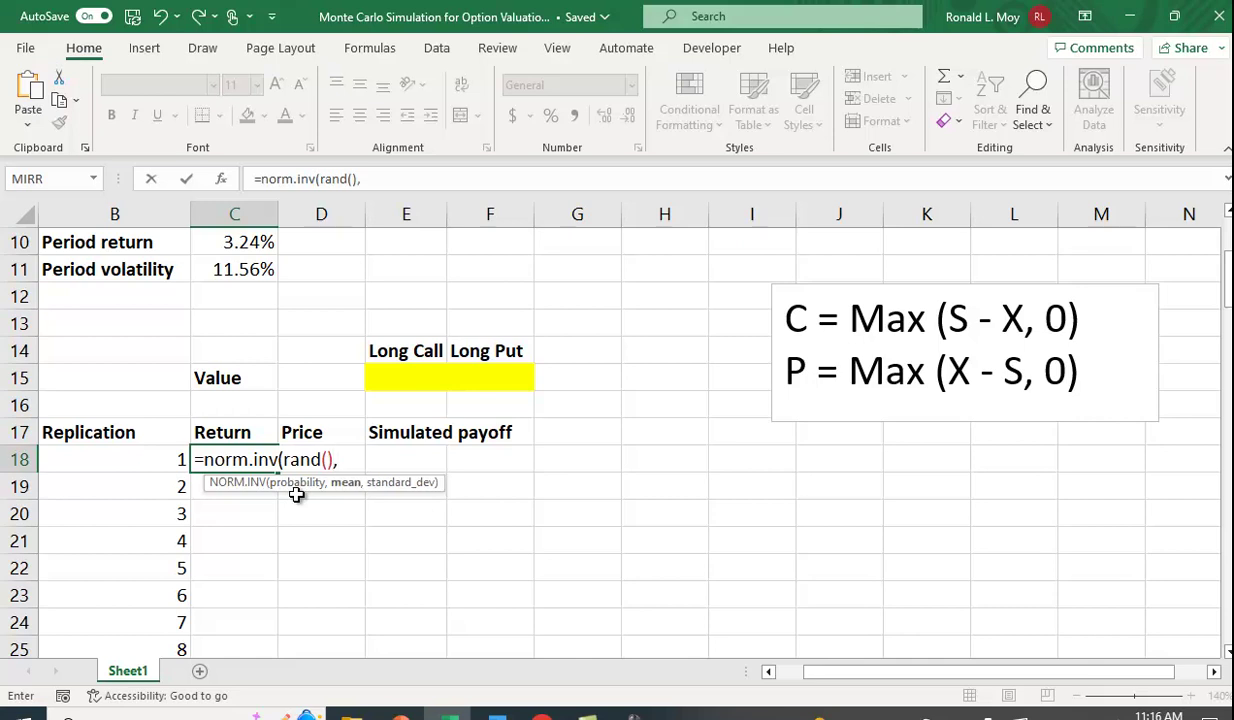
Complete the NORM.INV formula in C18 with row-locked references C$10 as the mean and C$11 as the standard deviation
click(256, 248)
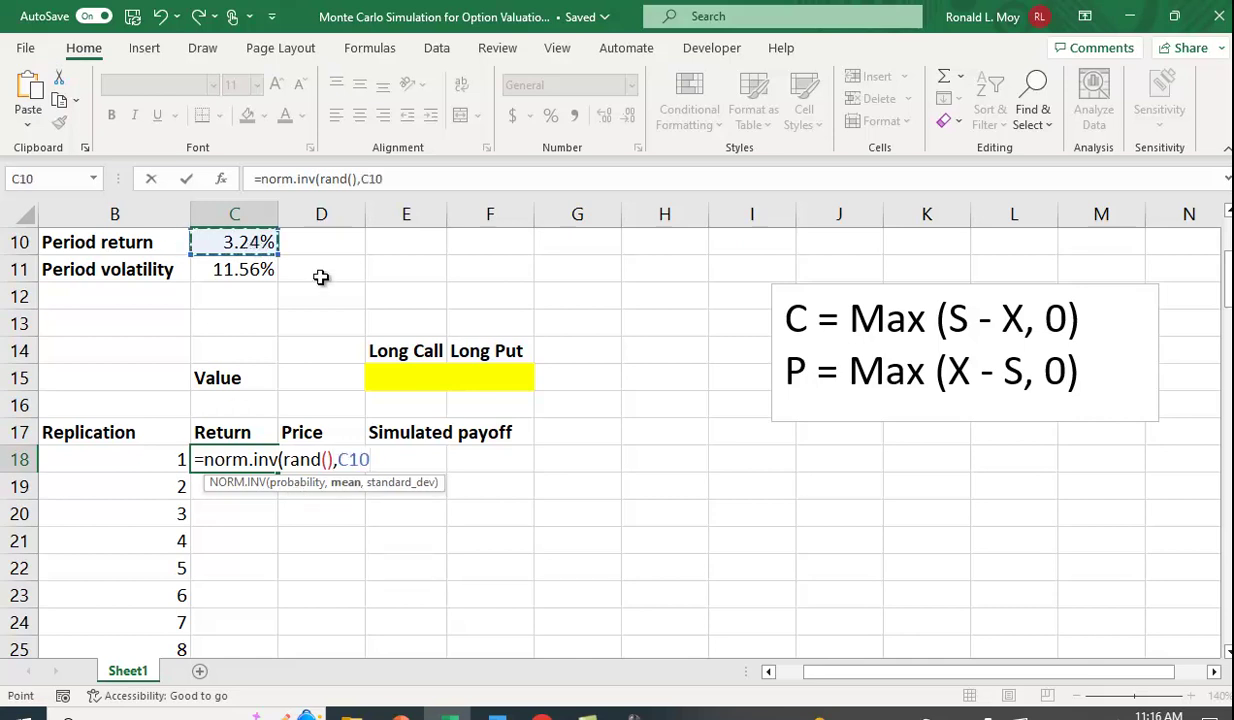
text(,)
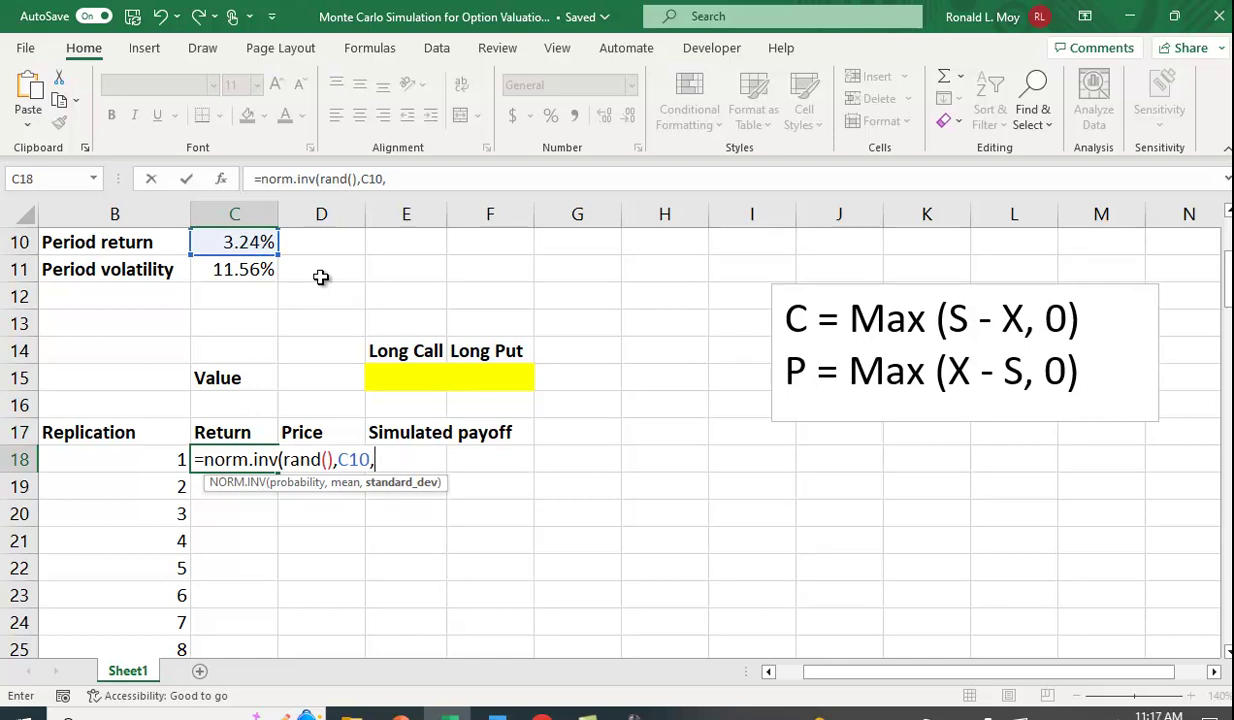
click(220, 270)
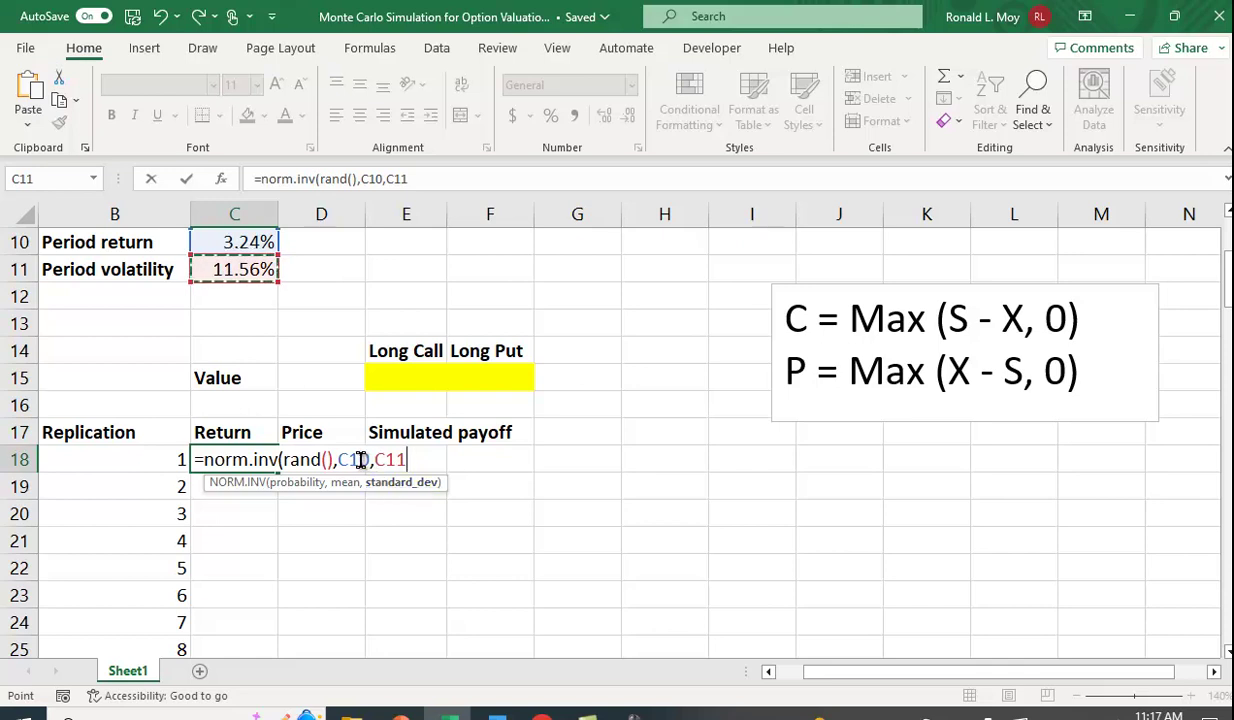
click(347, 459)
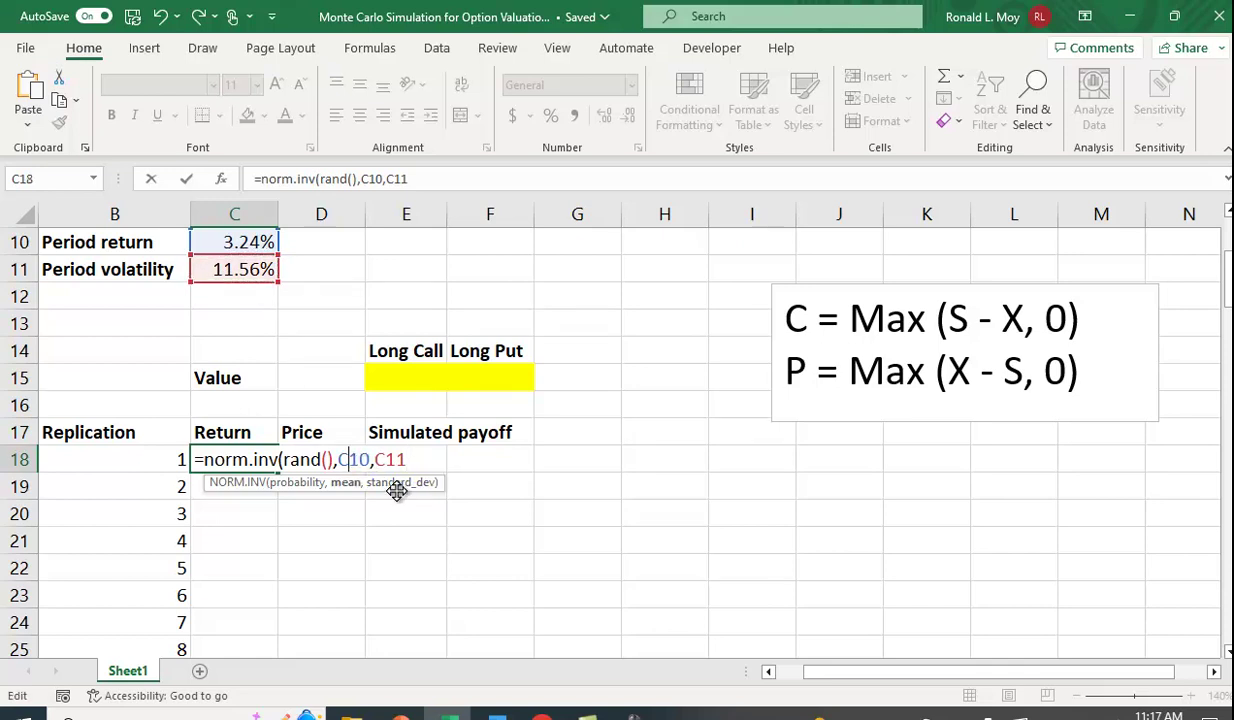
text($)
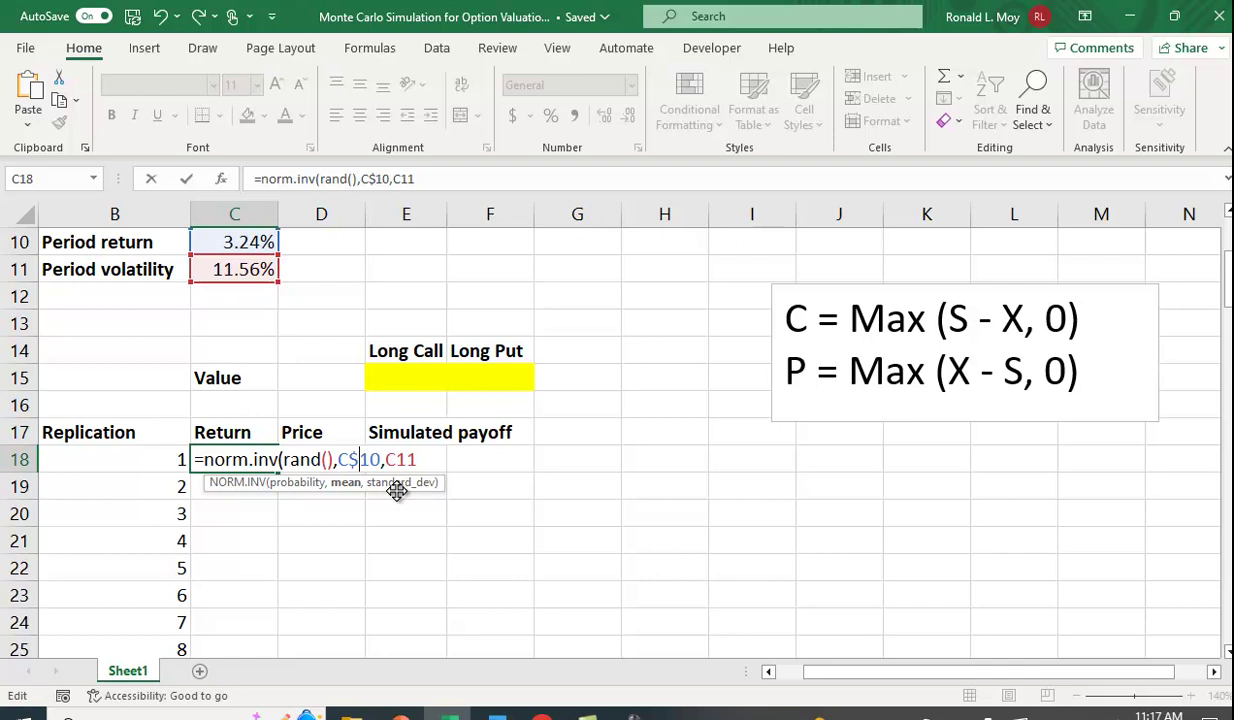
key(Right)
text($11)
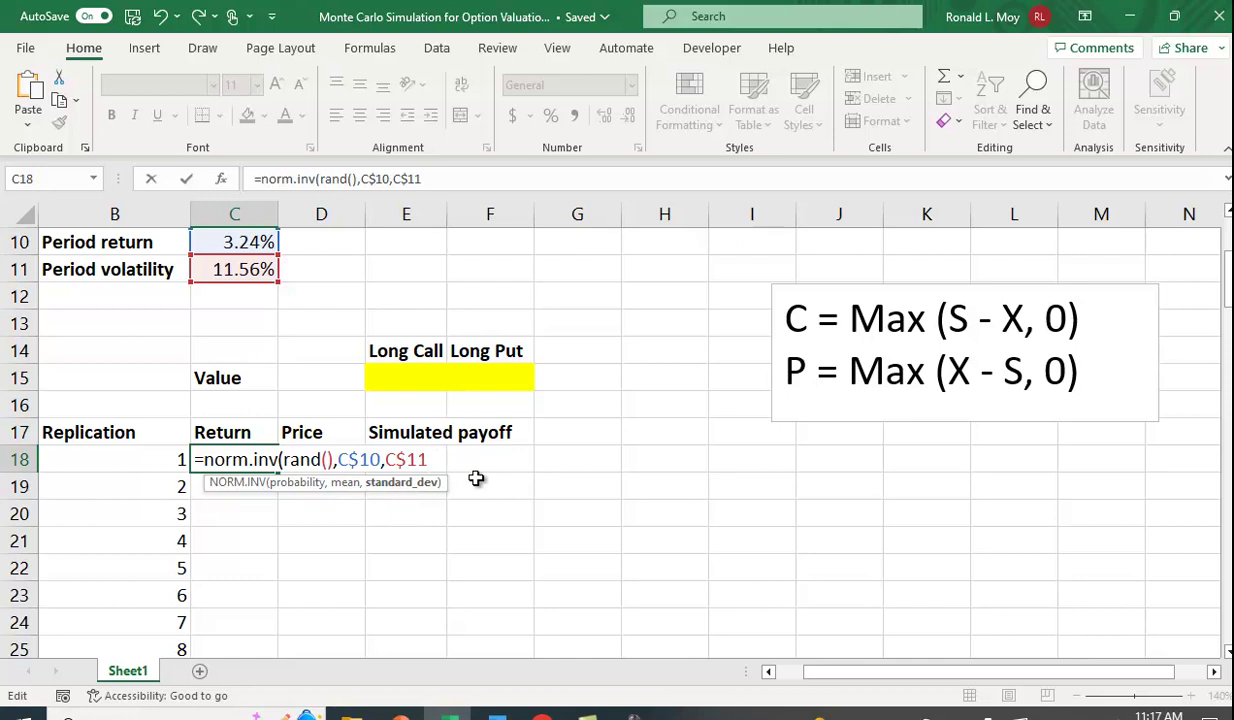
text())
key(Return)
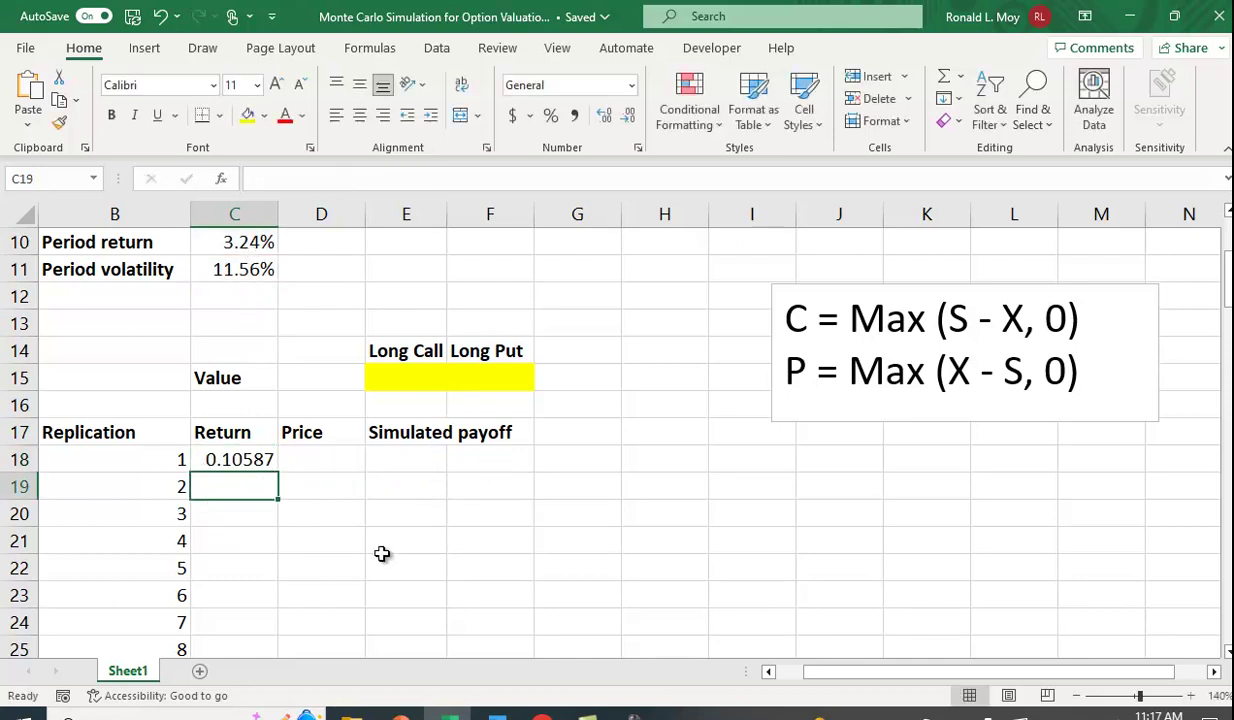
Copy the return formula from C18 down through C117 for all 100 replications
click(245, 462)
drag(280, 476, 289, 607)
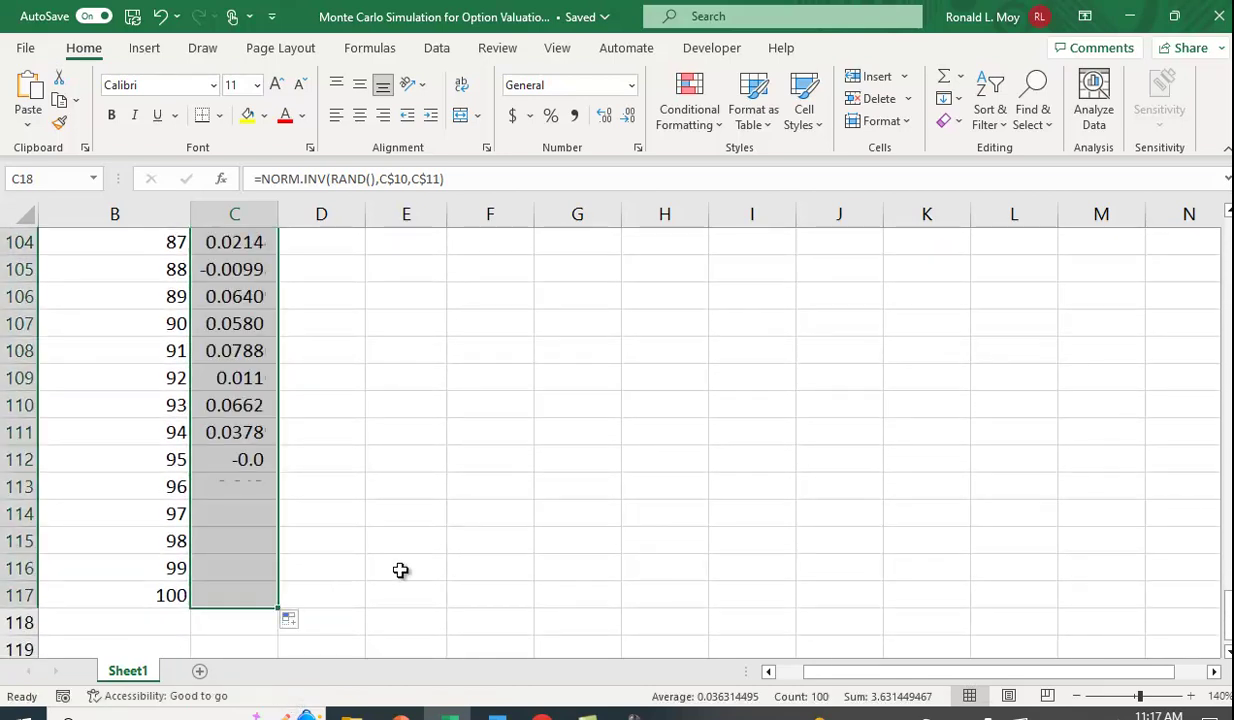
scroll(452, 573, up, 10)
scroll(452, 573, up, 20)
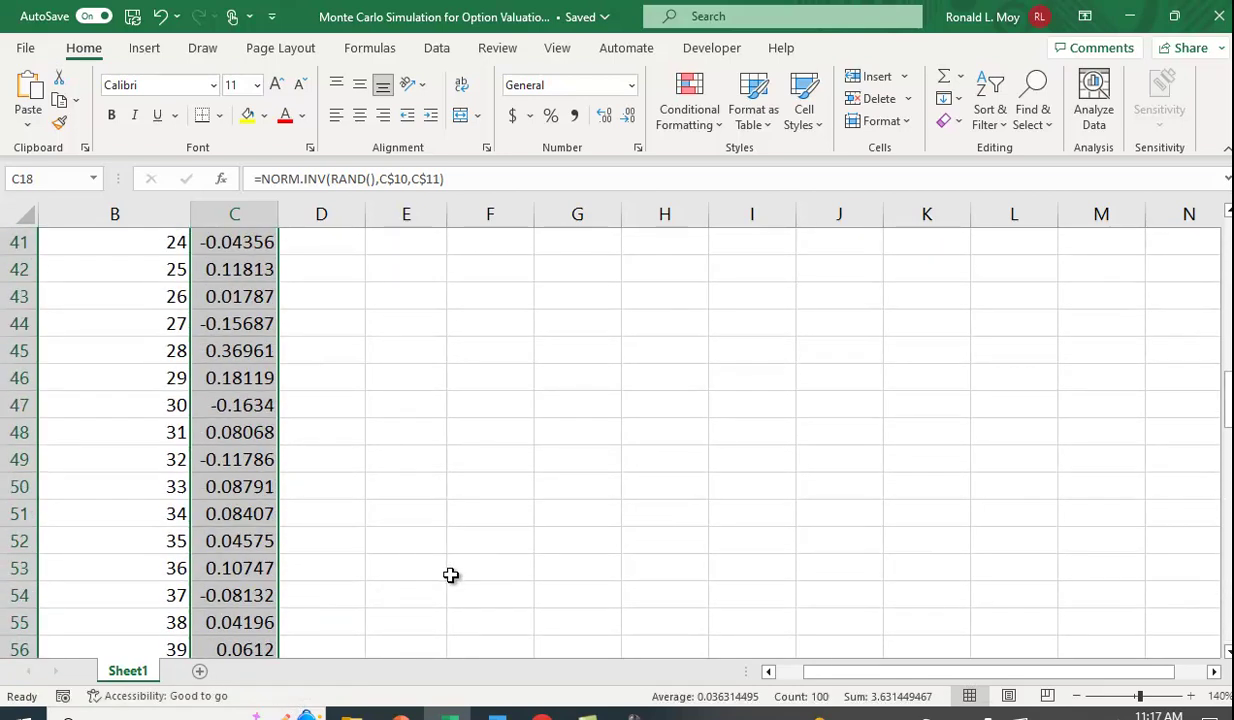
scroll(450, 579, down, 3)
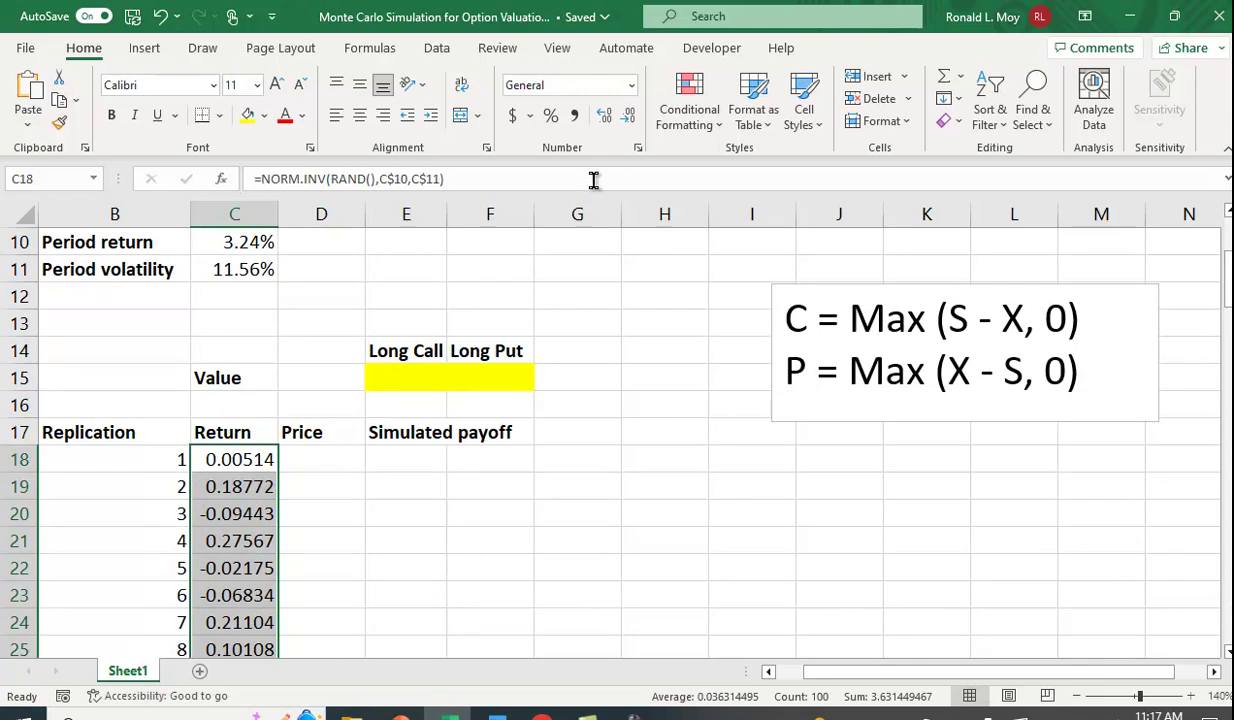
Format the simulated returns in C18:C117 as percentages with one decimal place
click(551, 120)
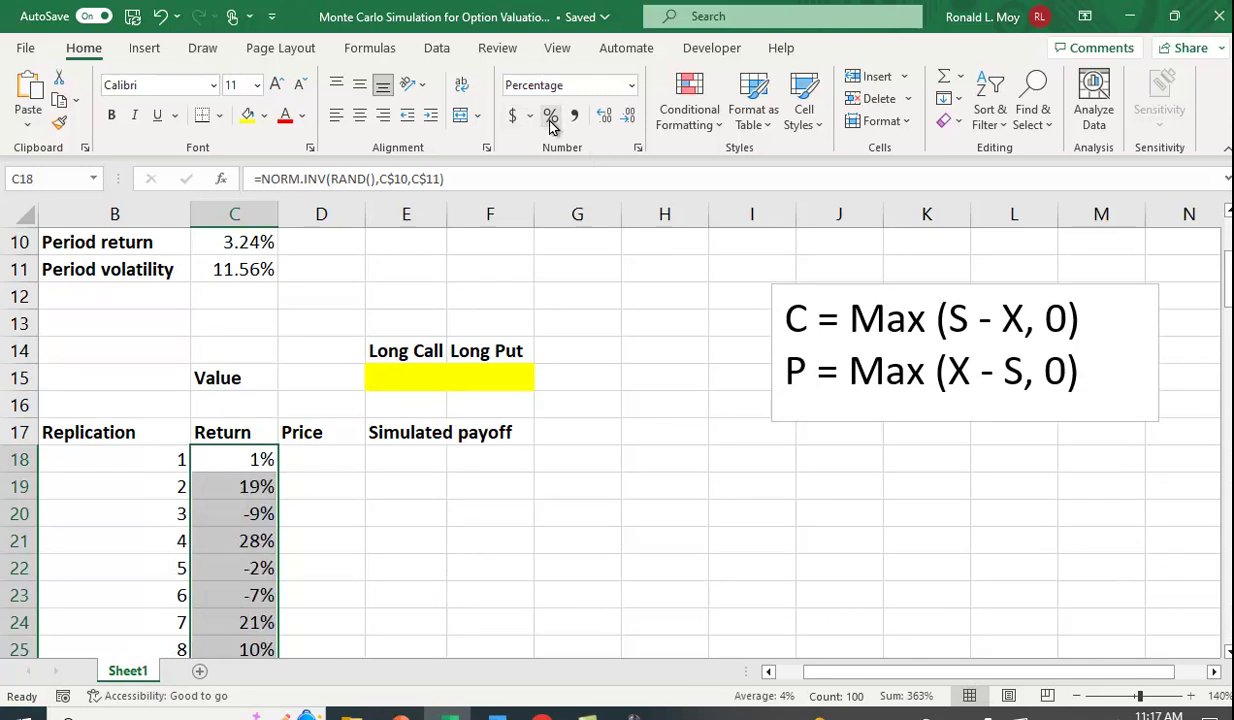
click(604, 128)
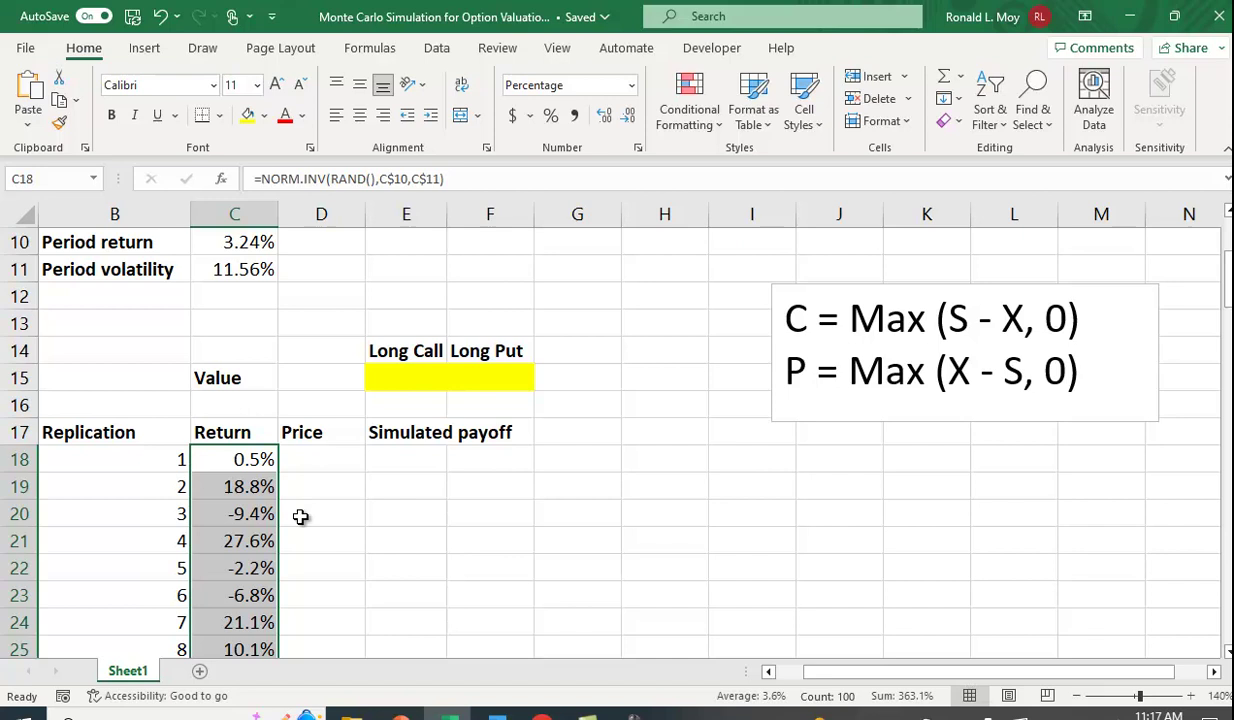
scroll(298, 516, down, 5)
scroll(301, 518, up, 4)
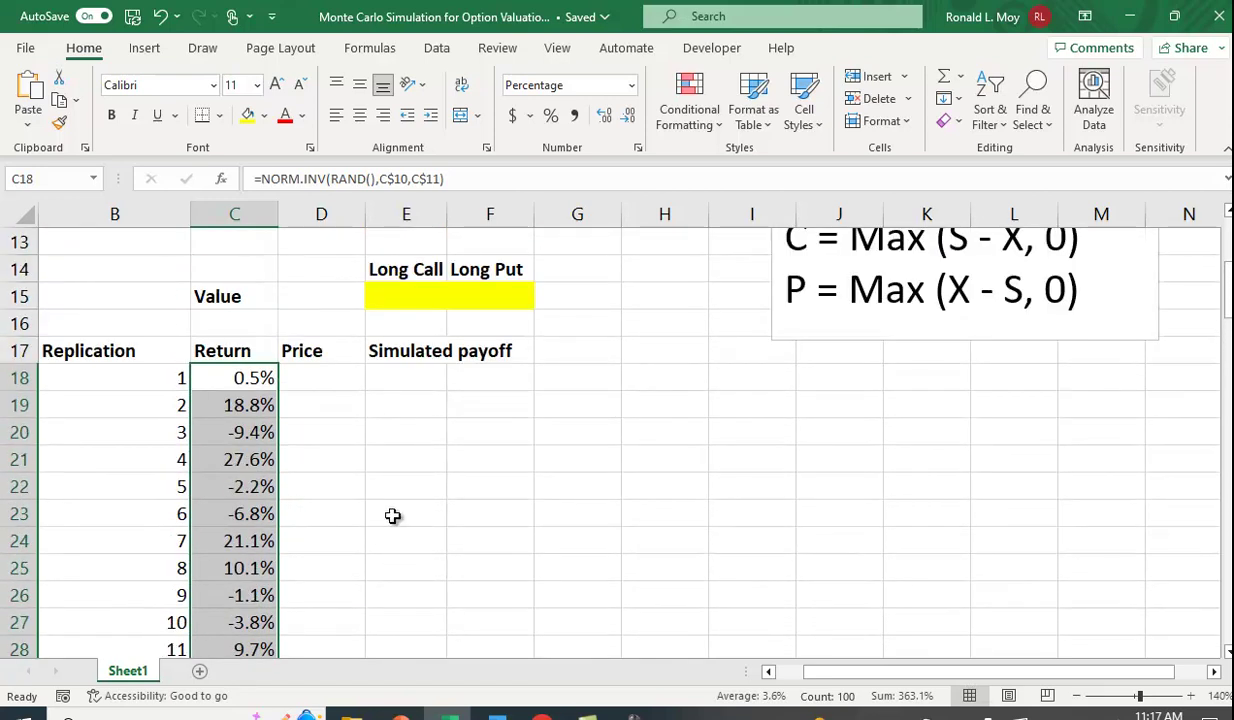
scroll(375, 492, up, 1)
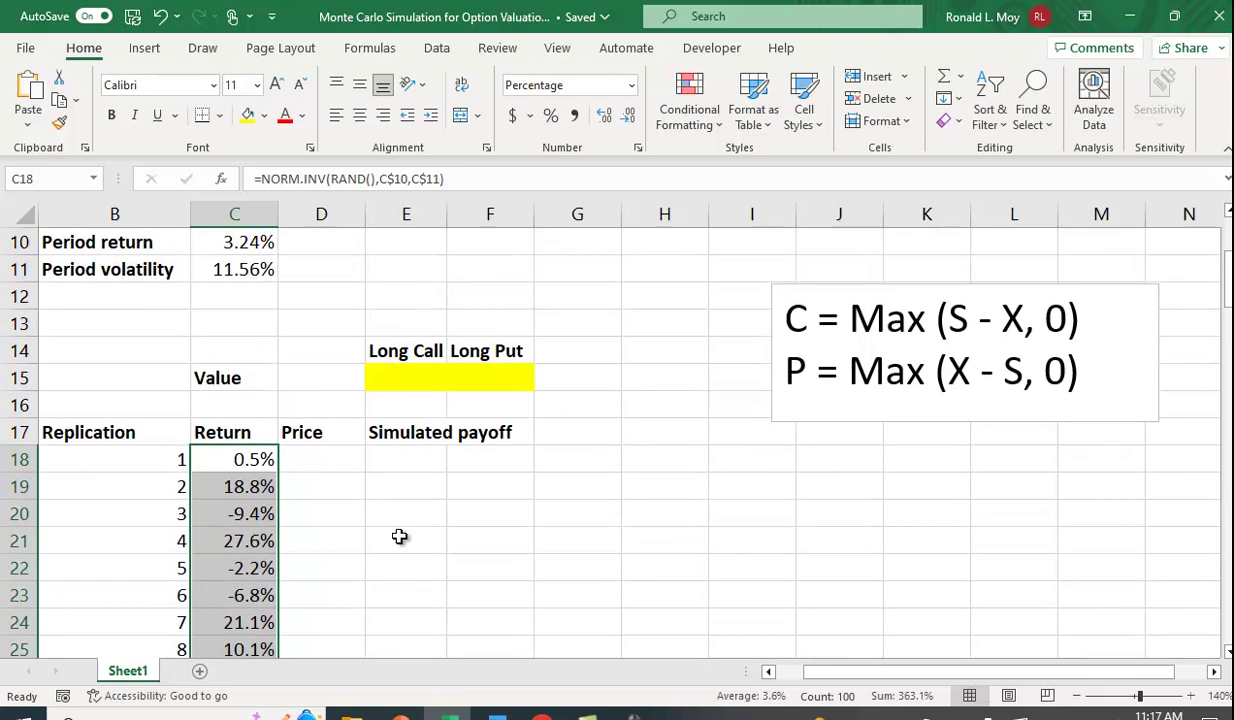
Calculate the first simulated stock price in D18 with the formula =$C$3*(1+C18)
scroll(403, 549, up, 3)
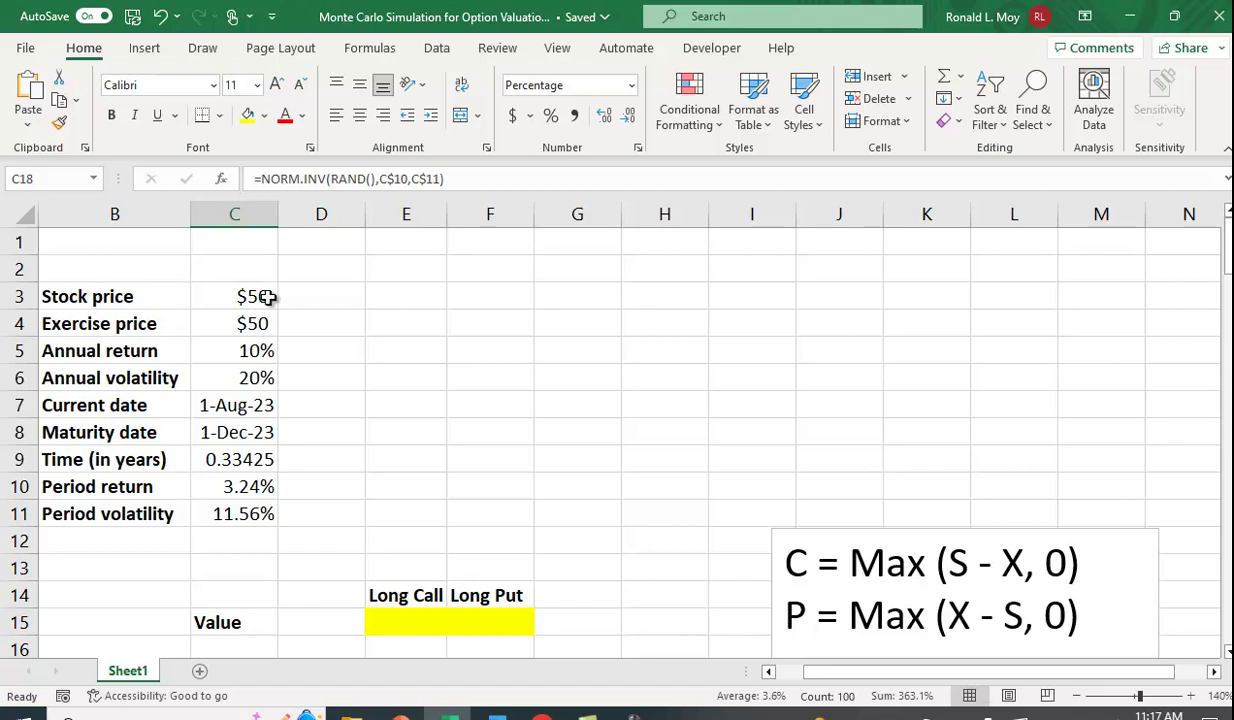
scroll(344, 298, down, 3)
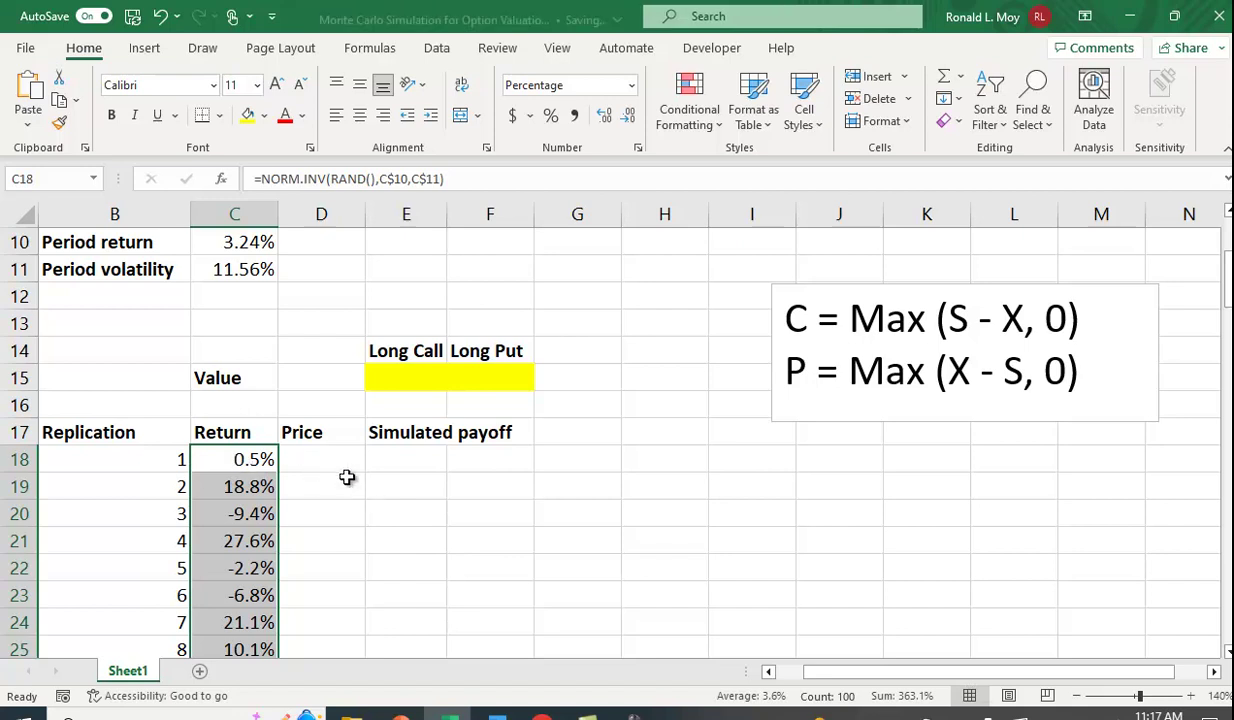
click(318, 456)
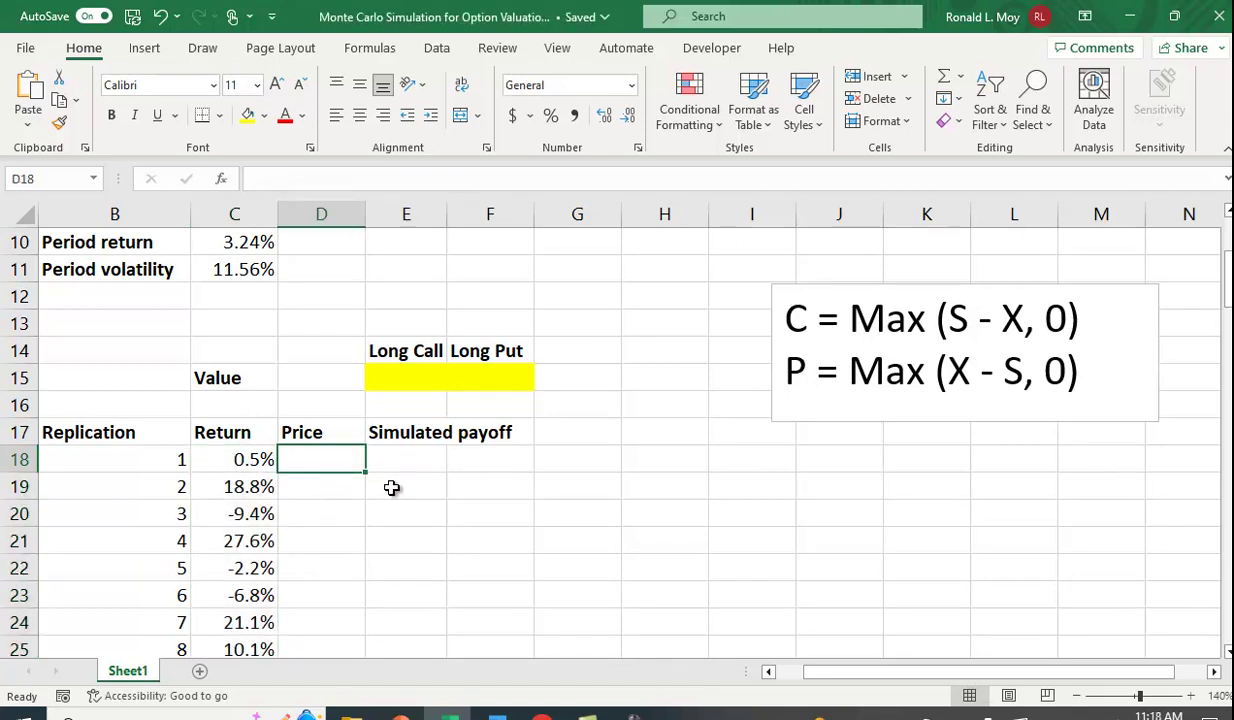
text(=)
scroll(376, 472, up, 3)
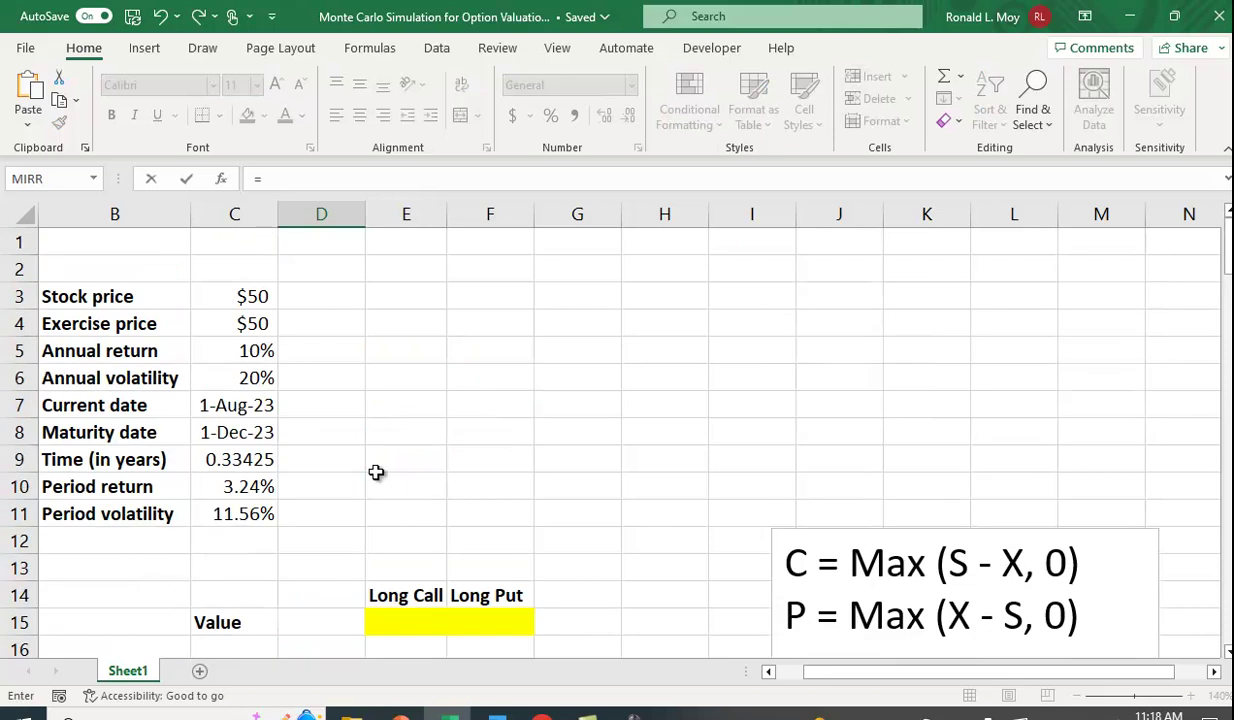
click(253, 296)
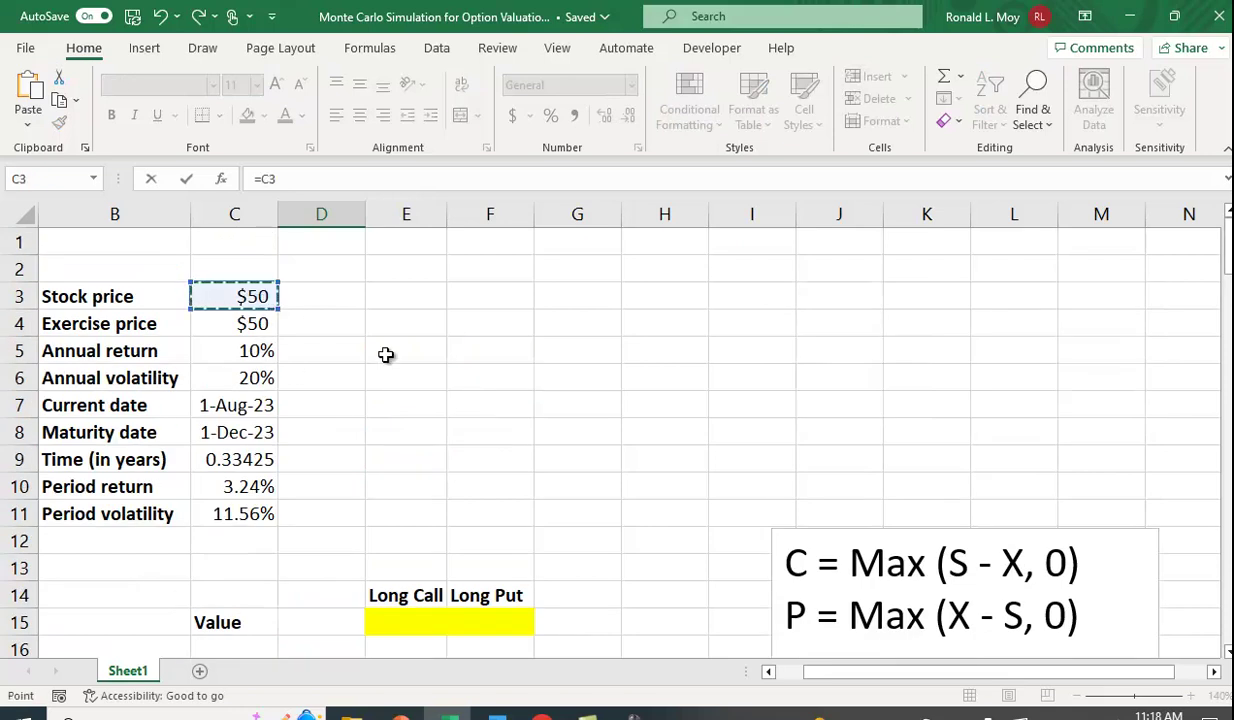
key(F4)
scroll(386, 354, down, 3)
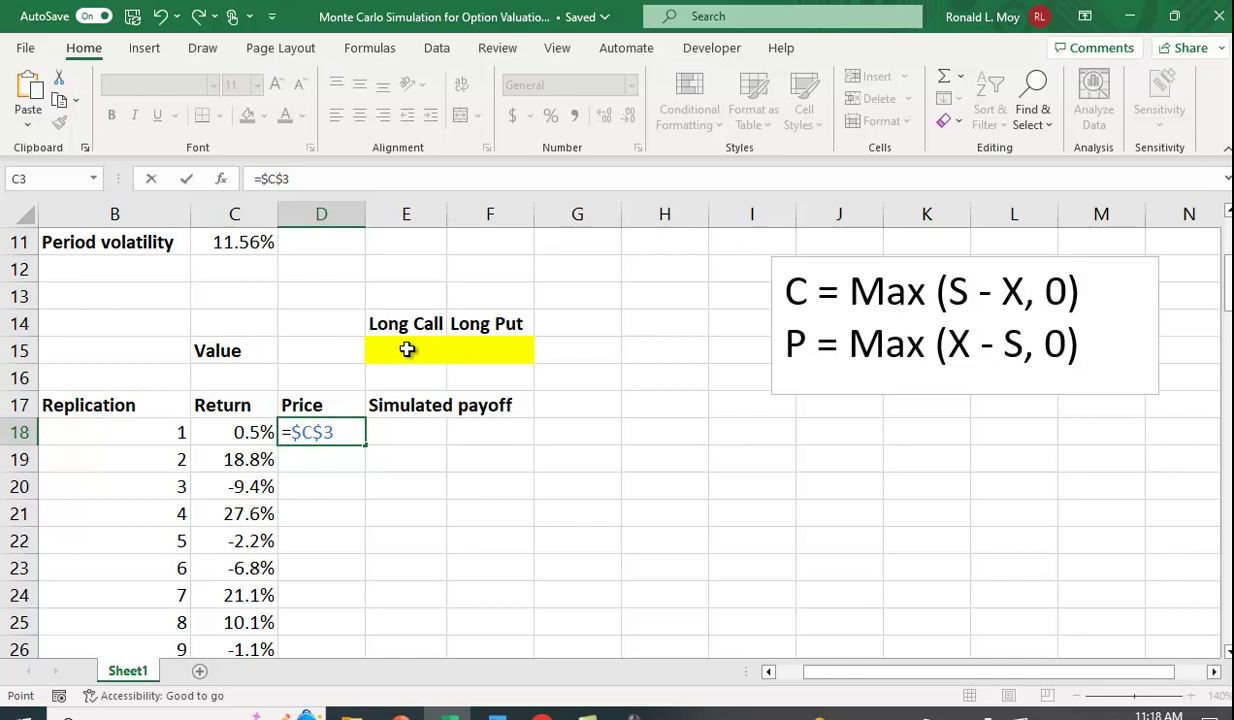
text(*)
click(250, 436)
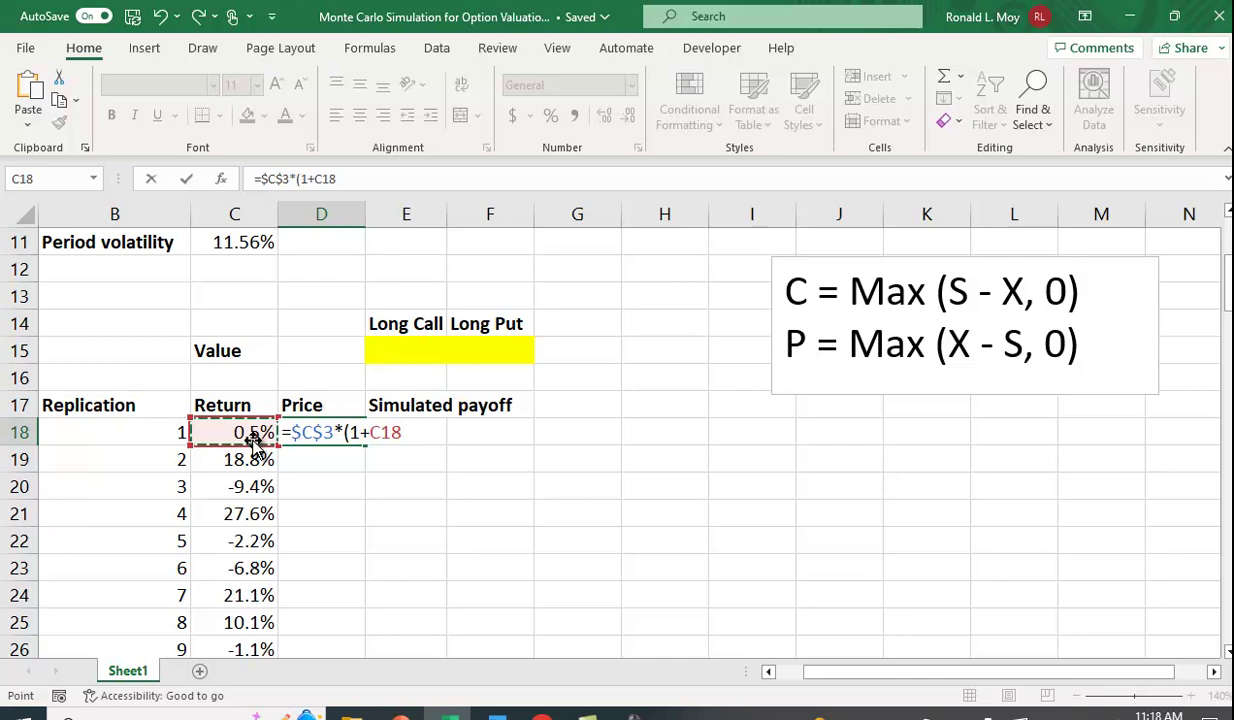
text())
key(Return)
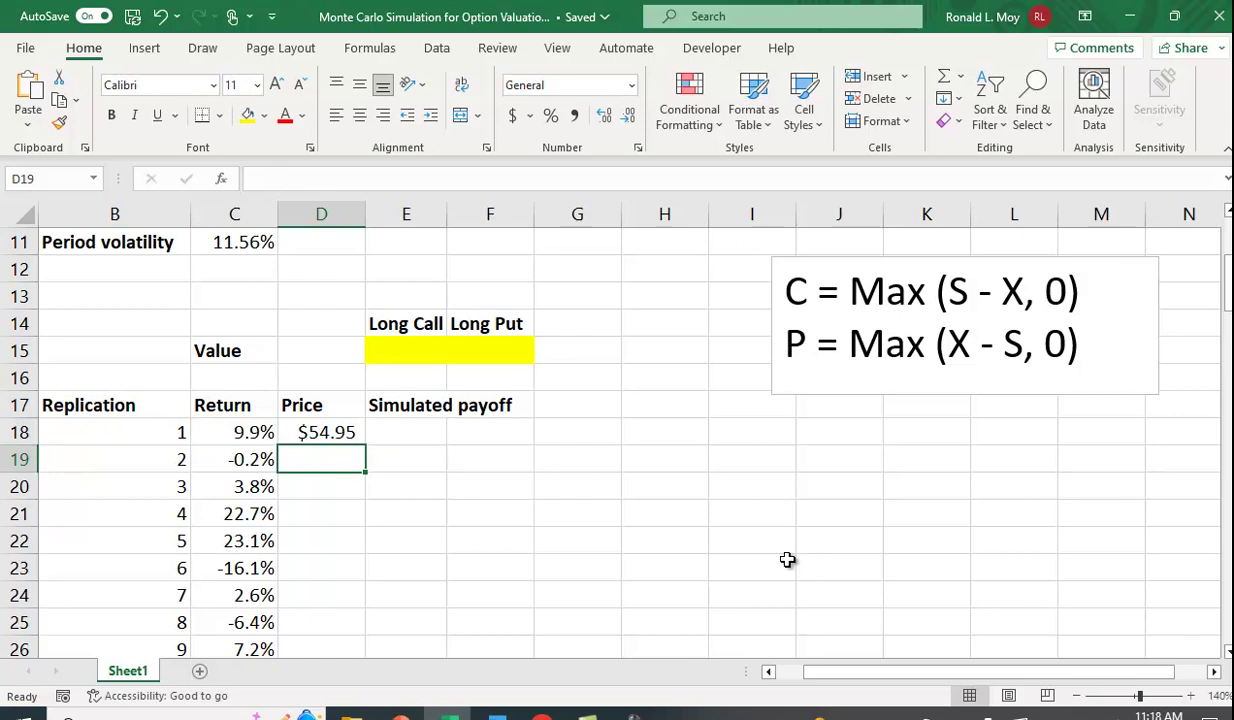
Copy the simulated price formula from D18 down through D117 for all 100 replications
click(350, 430)
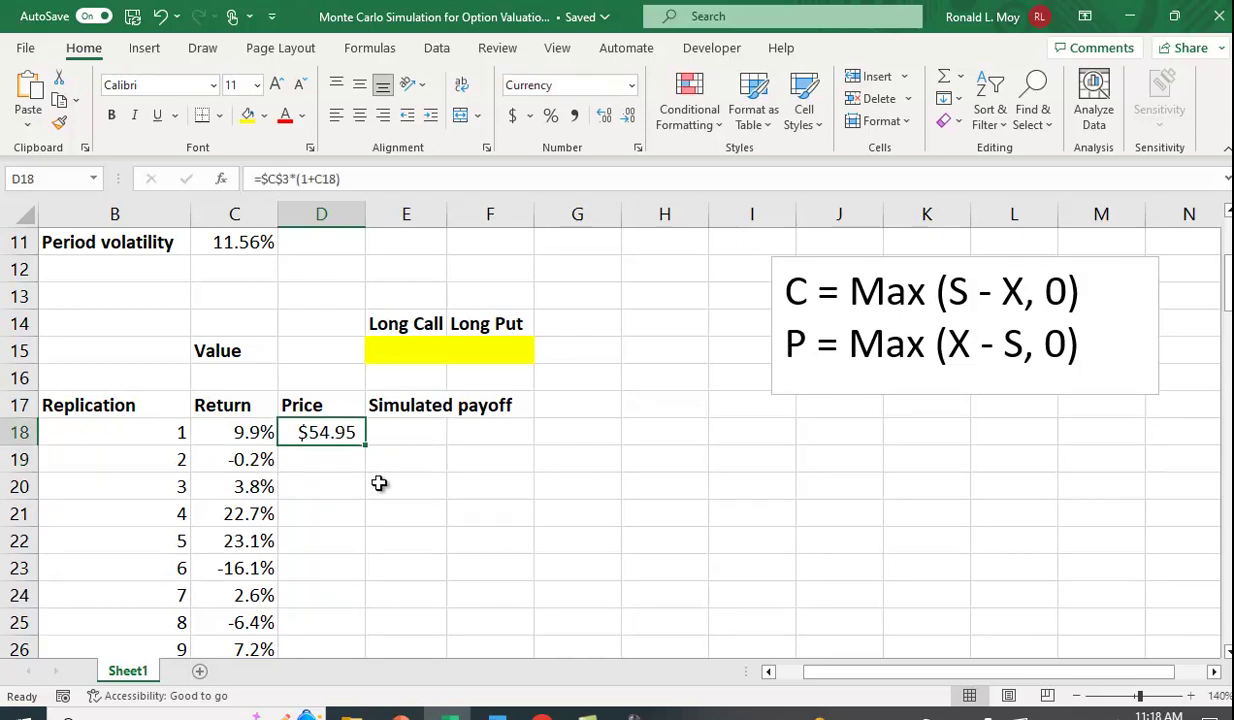
drag(364, 443, 370, 488)
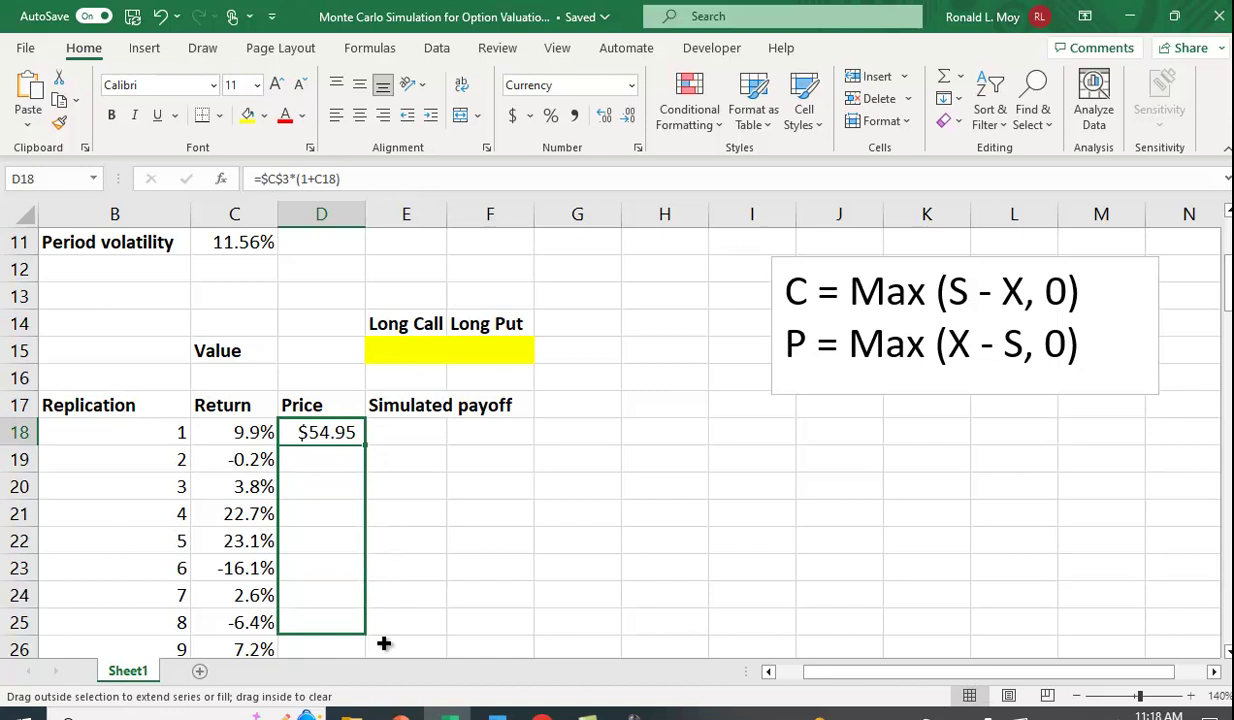
drag(384, 643, 383, 598)
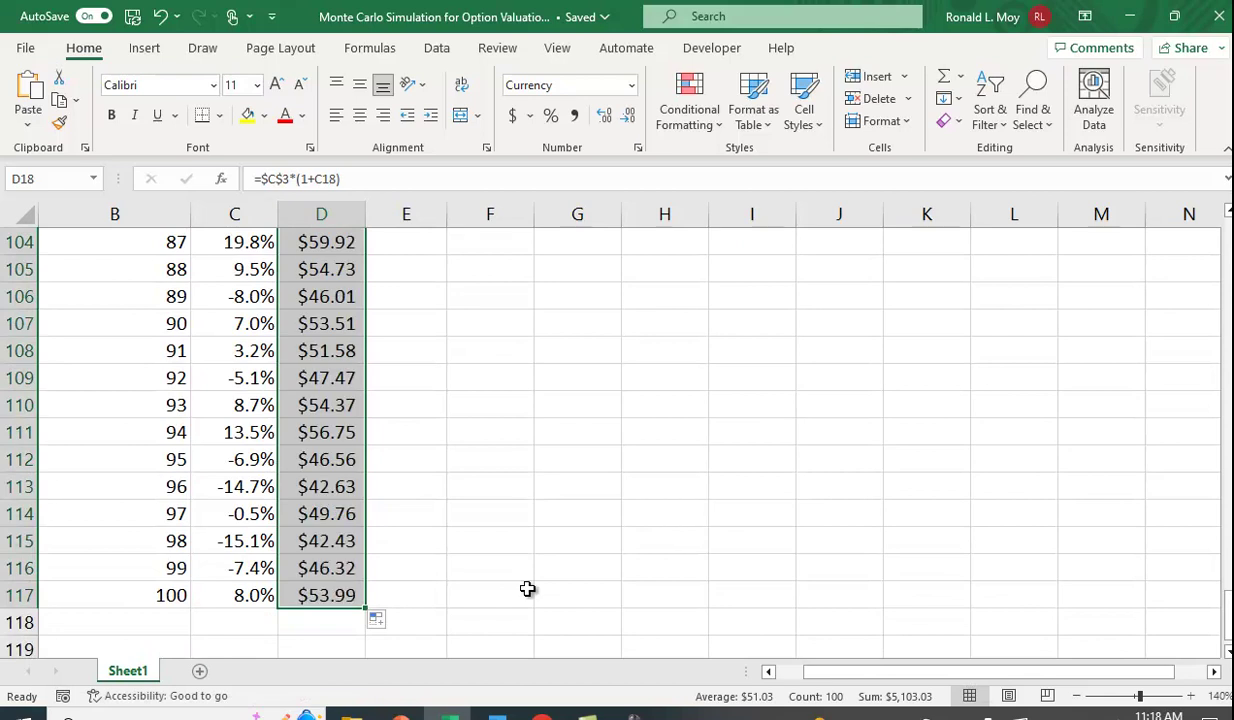
scroll(527, 589, up, 20)
scroll(527, 589, up, 10)
scroll(526, 589, down, 2)
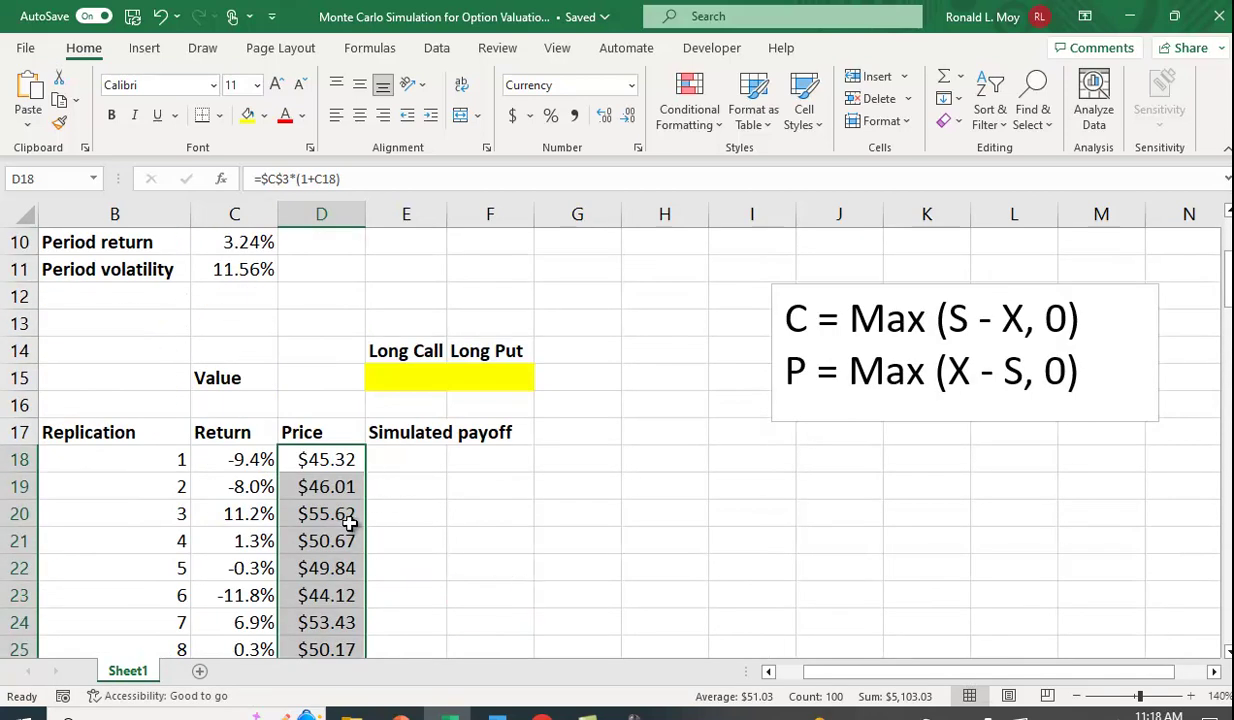
Calculate the first long call payoff in E18 with the formula =MAX(D18-$C$4,0), keeping the exercise price reference absolute
scroll(350, 520, up, 3)
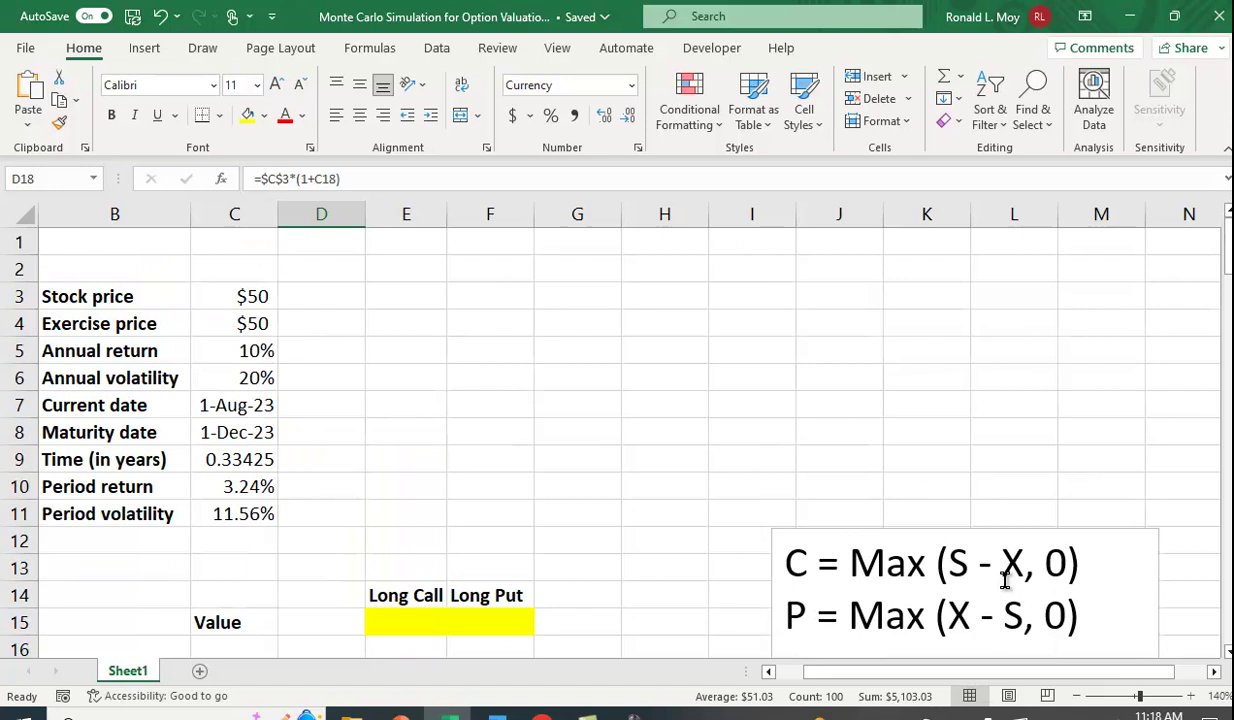
scroll(835, 471, down, 1)
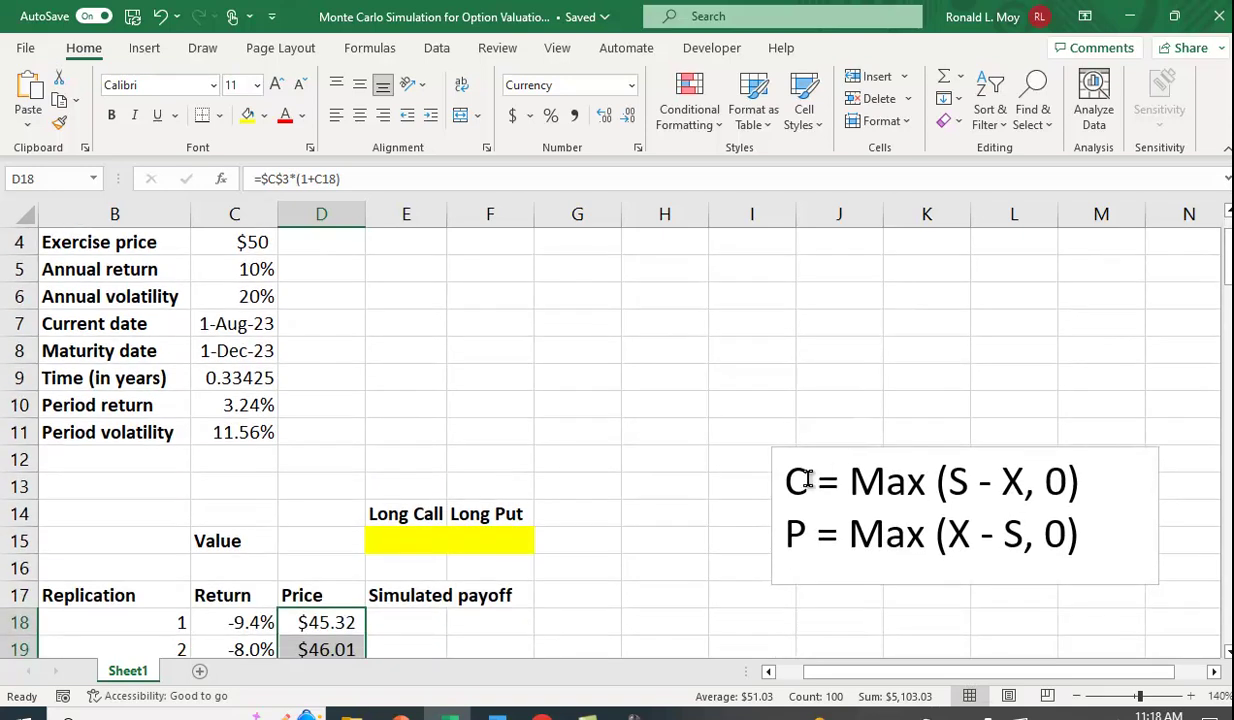
scroll(610, 472, down, 1)
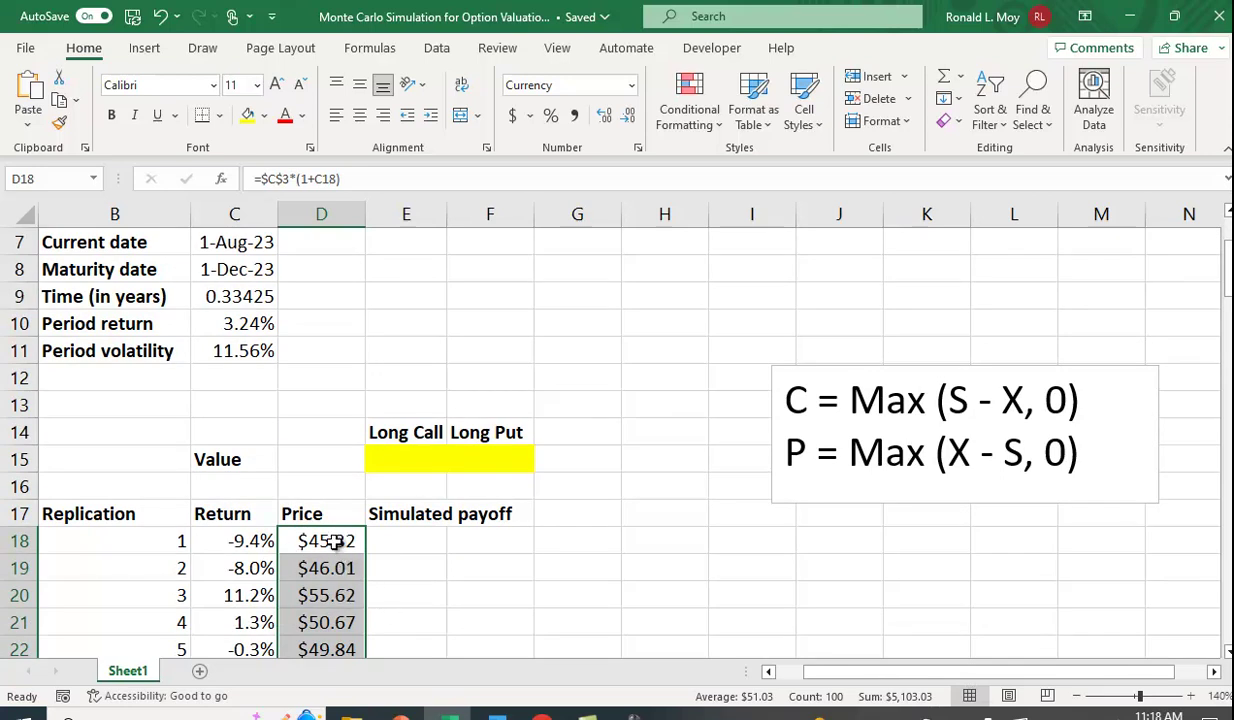
click(414, 542)
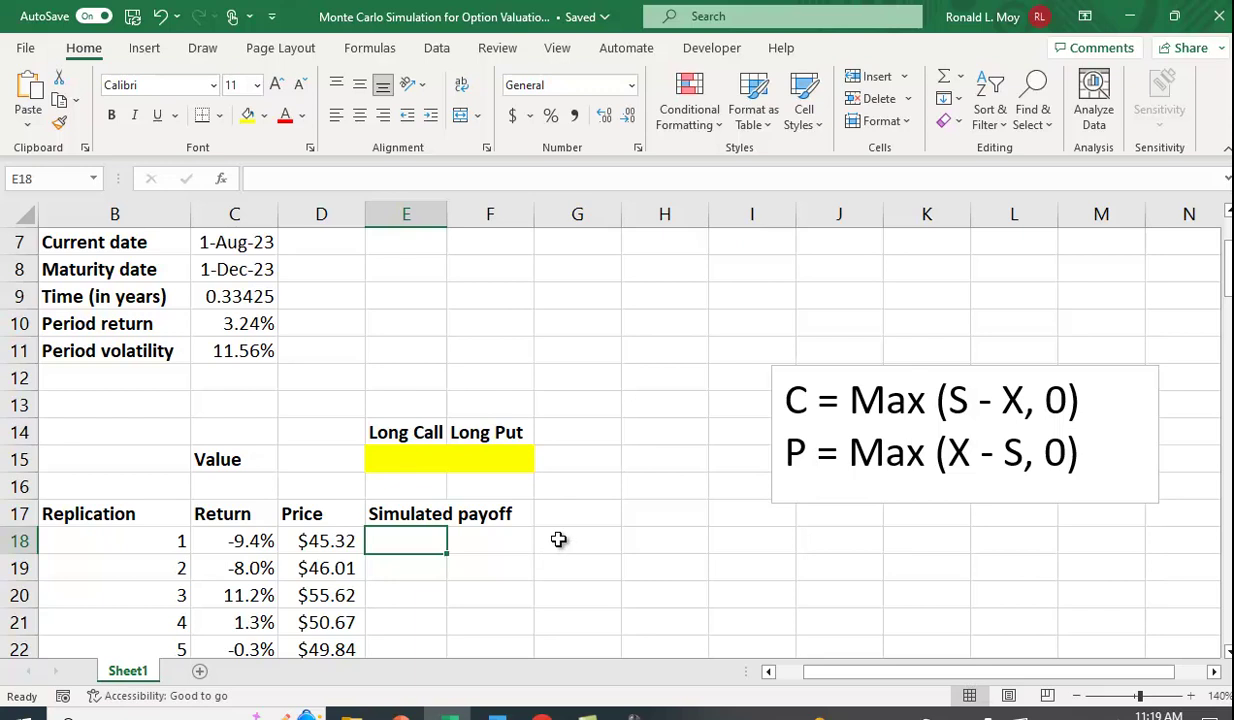
text(=max()
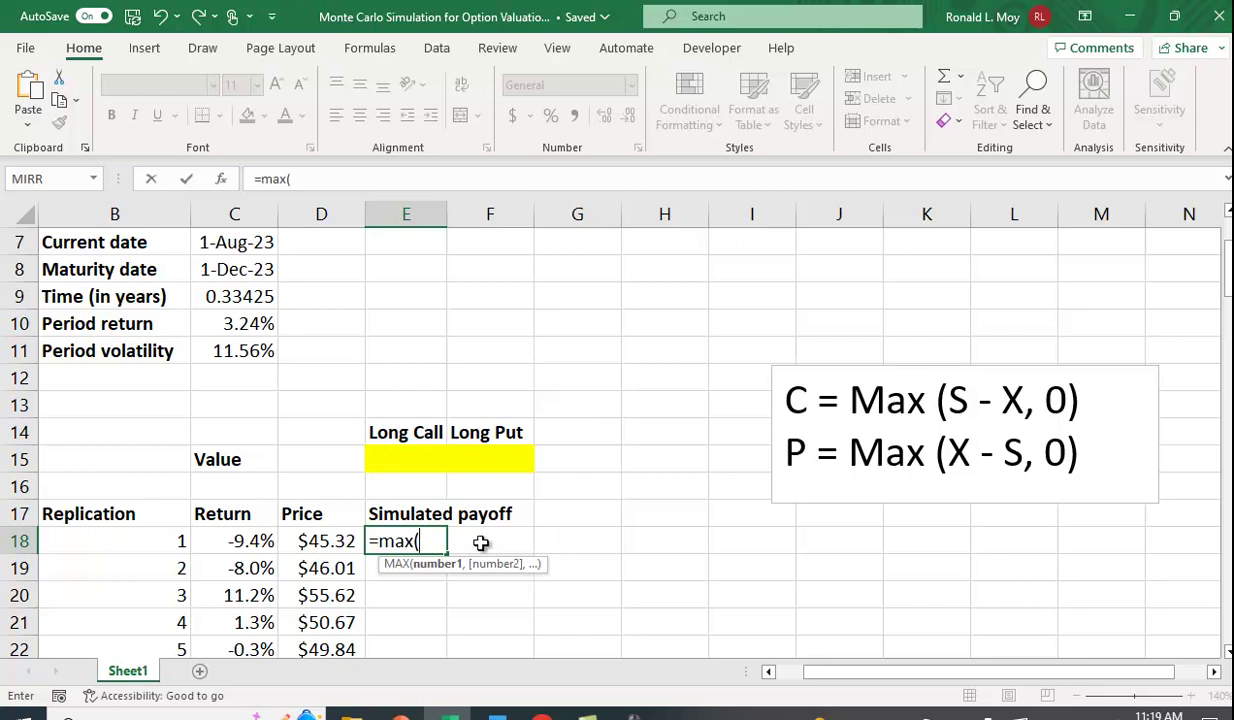
click(322, 541)
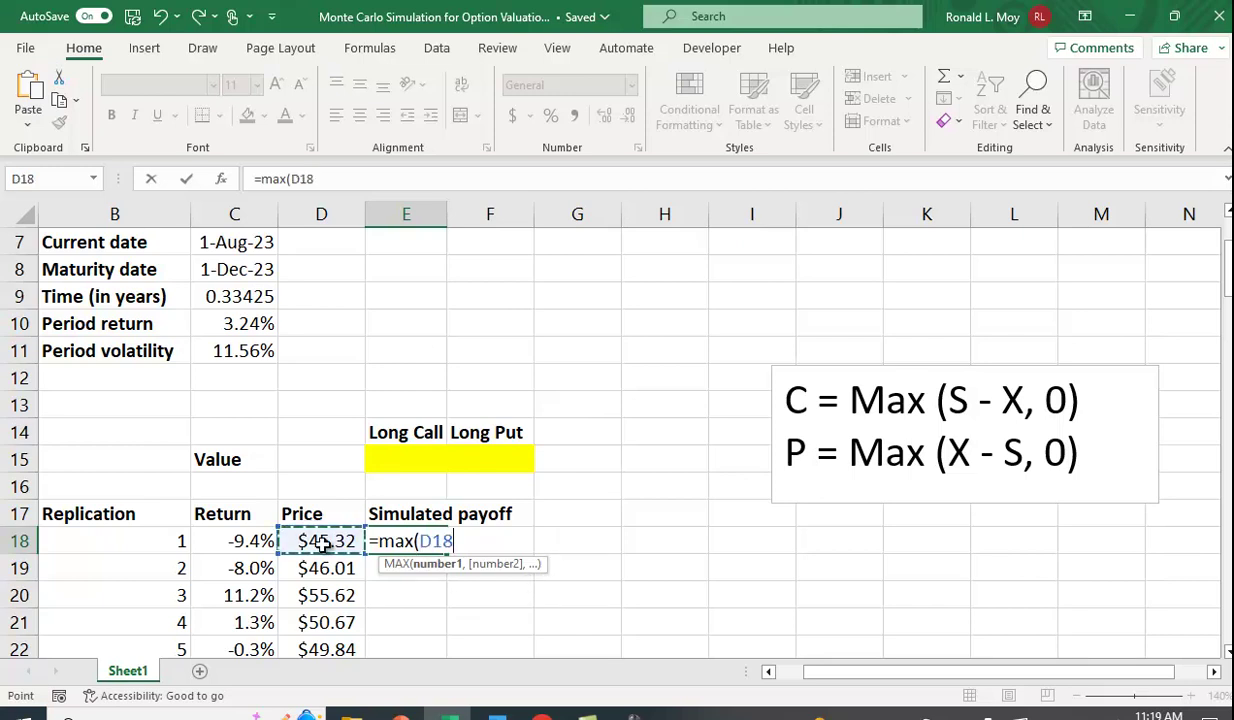
text(-)
scroll(323, 520, up, 2)
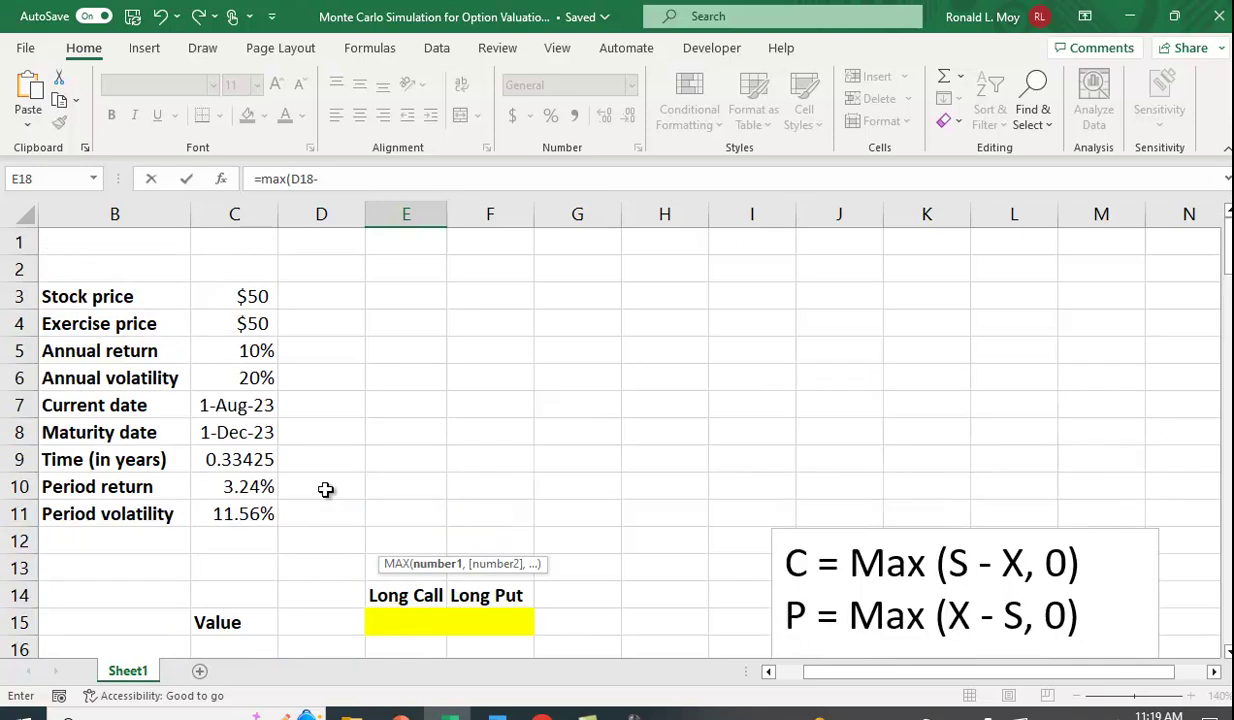
click(240, 325)
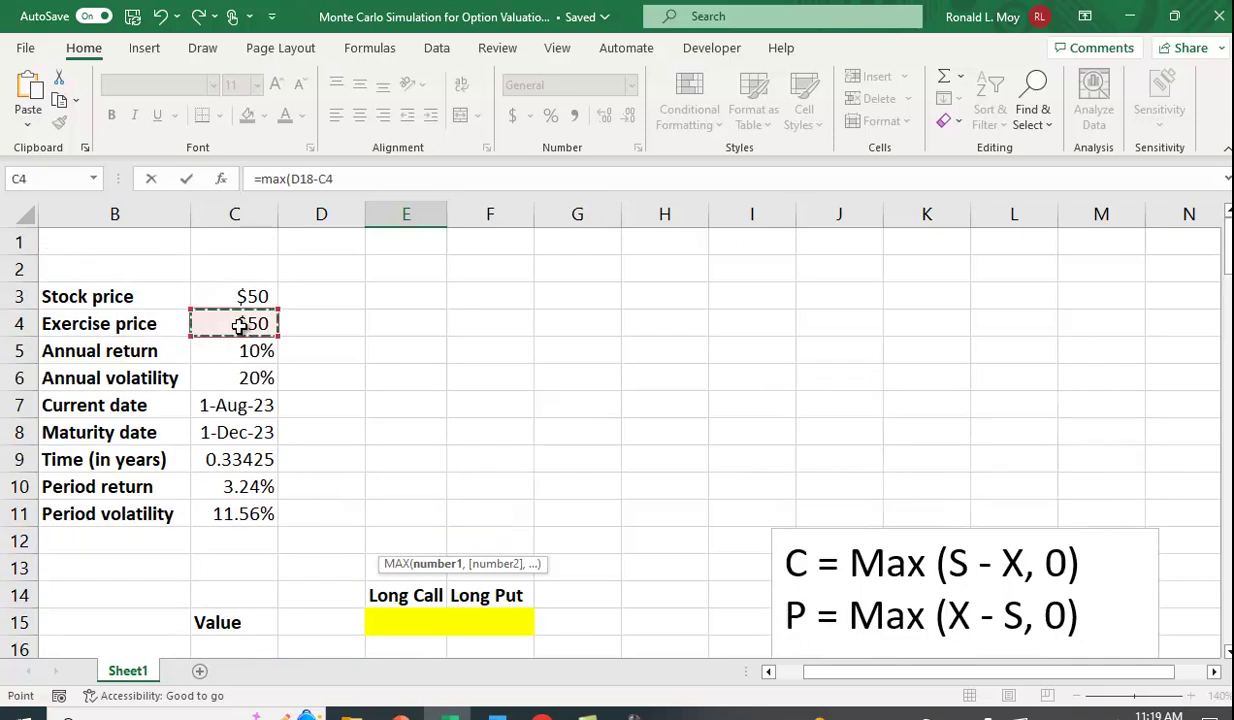
key(F4)
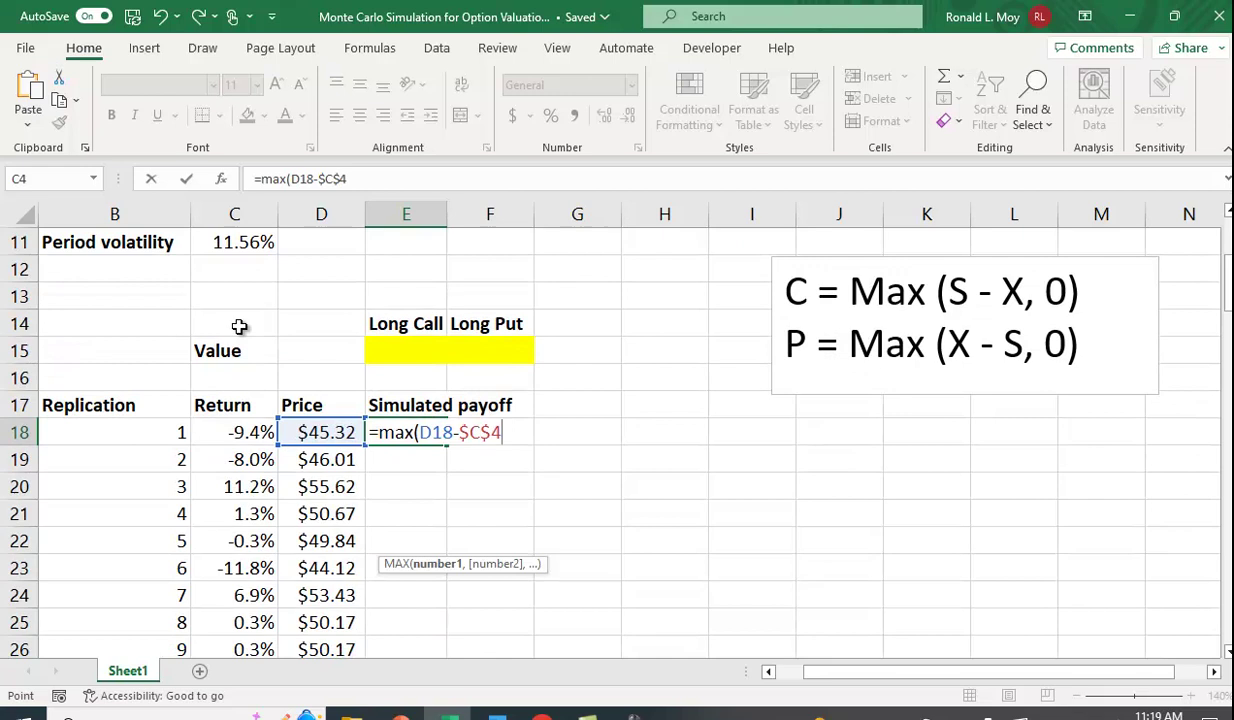
text(,)
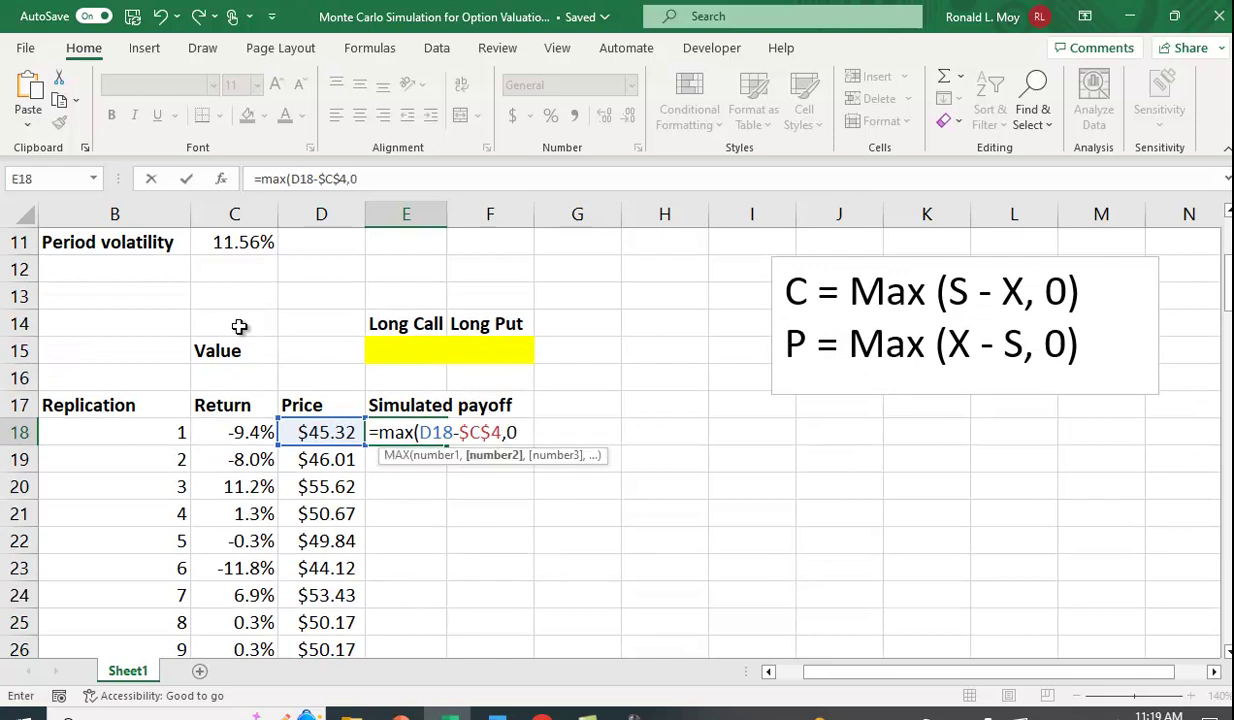
text(0))
key(Return)
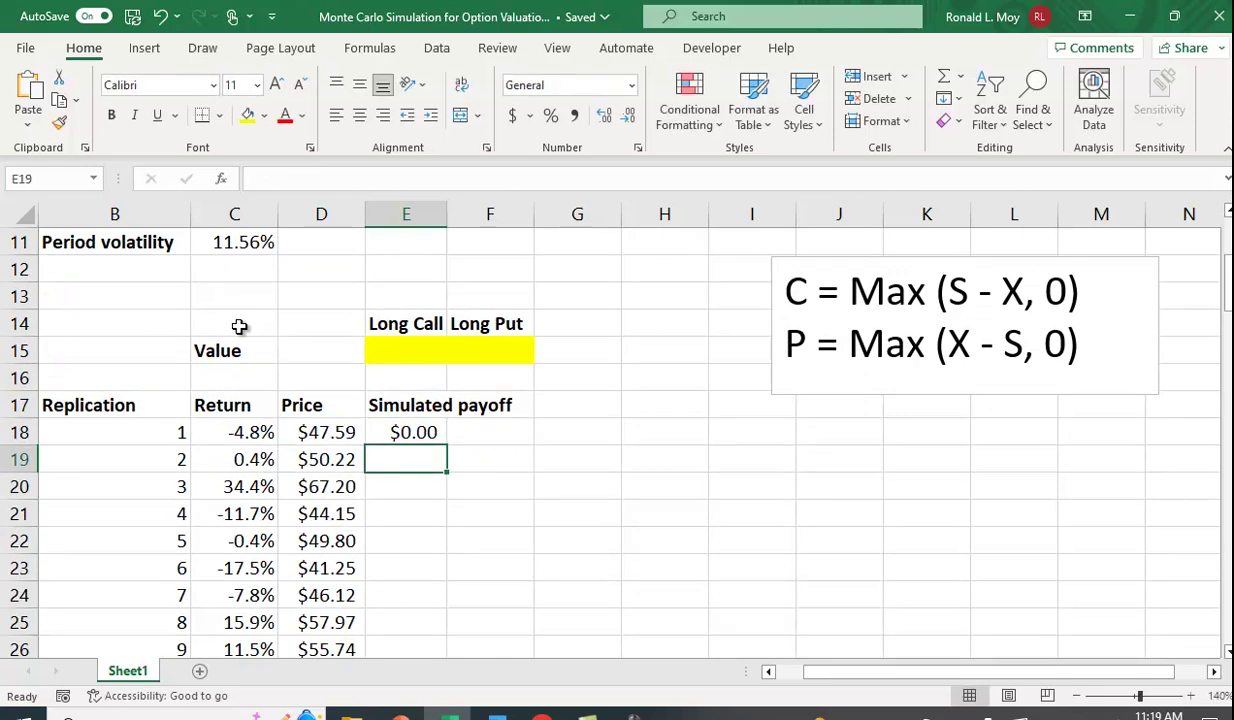
Copy the long call payoff formula from E18 down through E117 and check the payoffs against the simulated prices
scroll(245, 340, up, 3)
scroll(295, 366, down, 4)
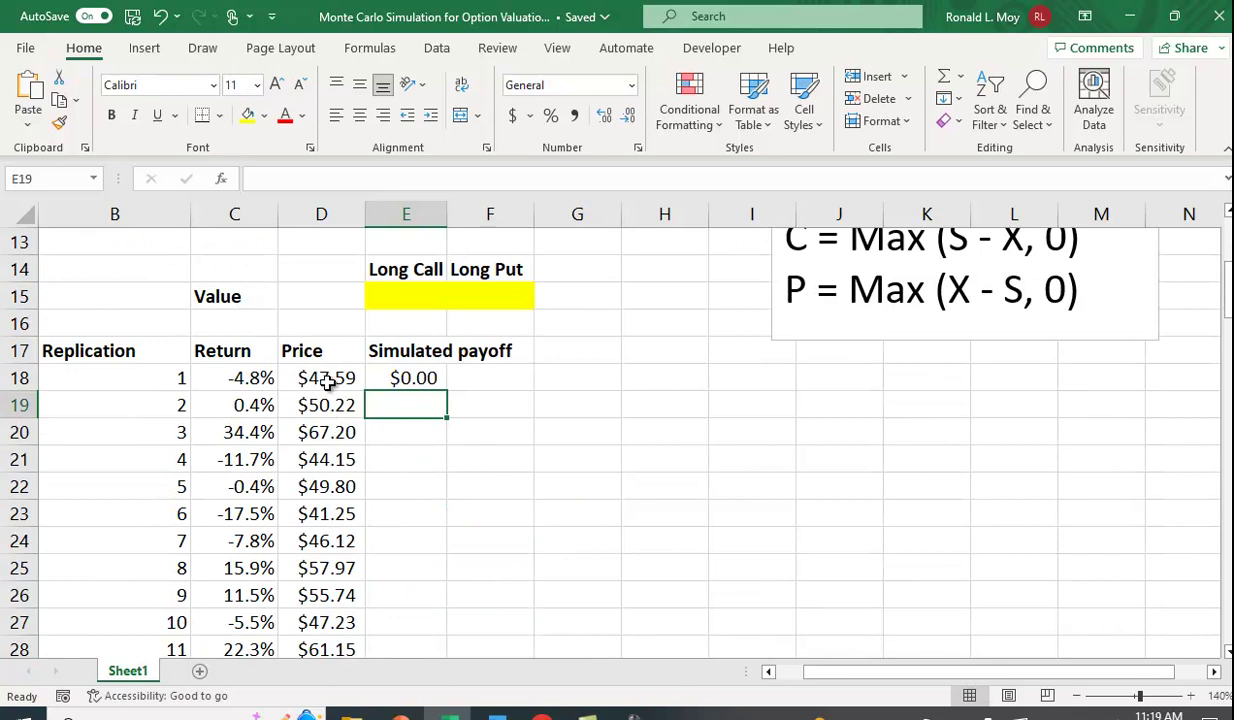
click(420, 382)
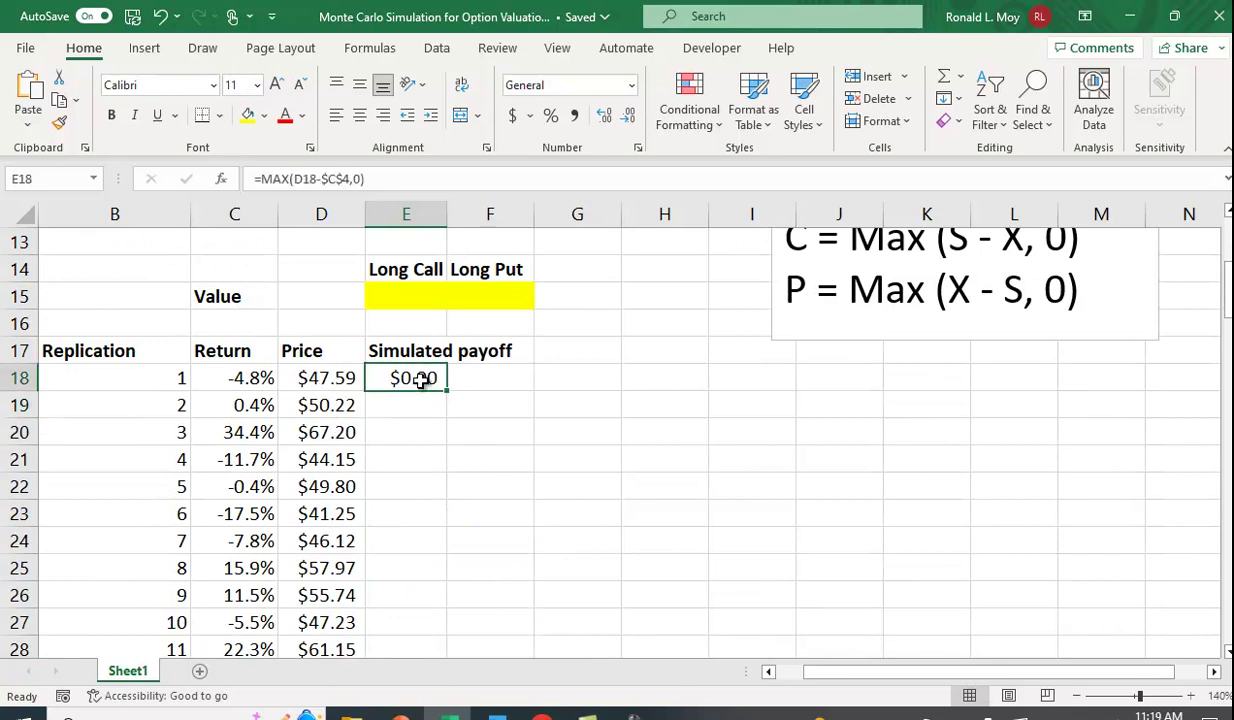
drag(447, 390, 441, 617)
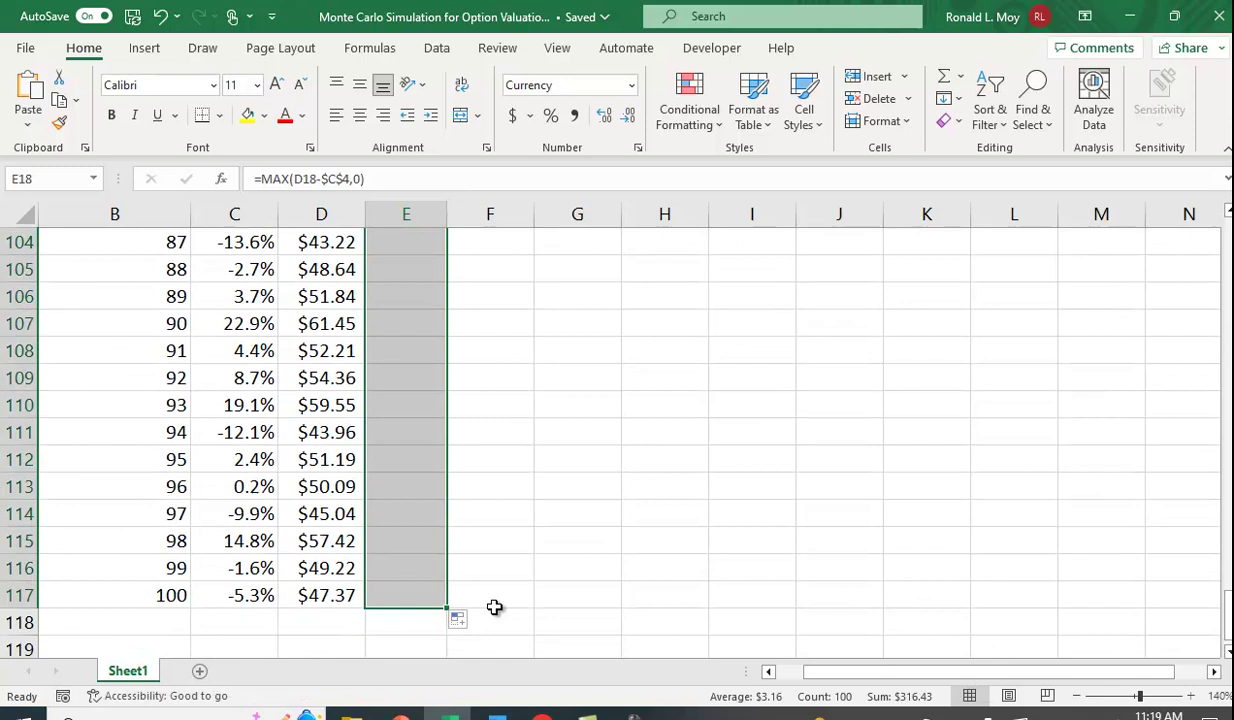
scroll(601, 583, up, 5)
scroll(601, 583, up, 20)
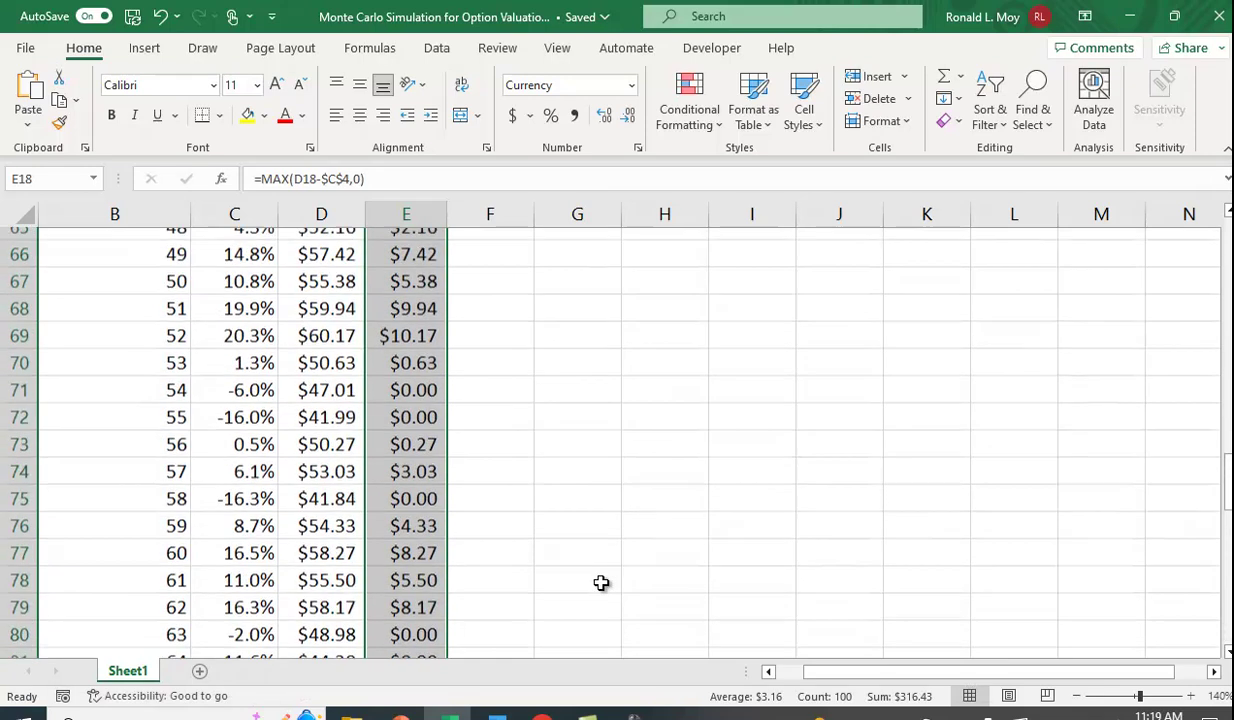
scroll(601, 583, down, 4)
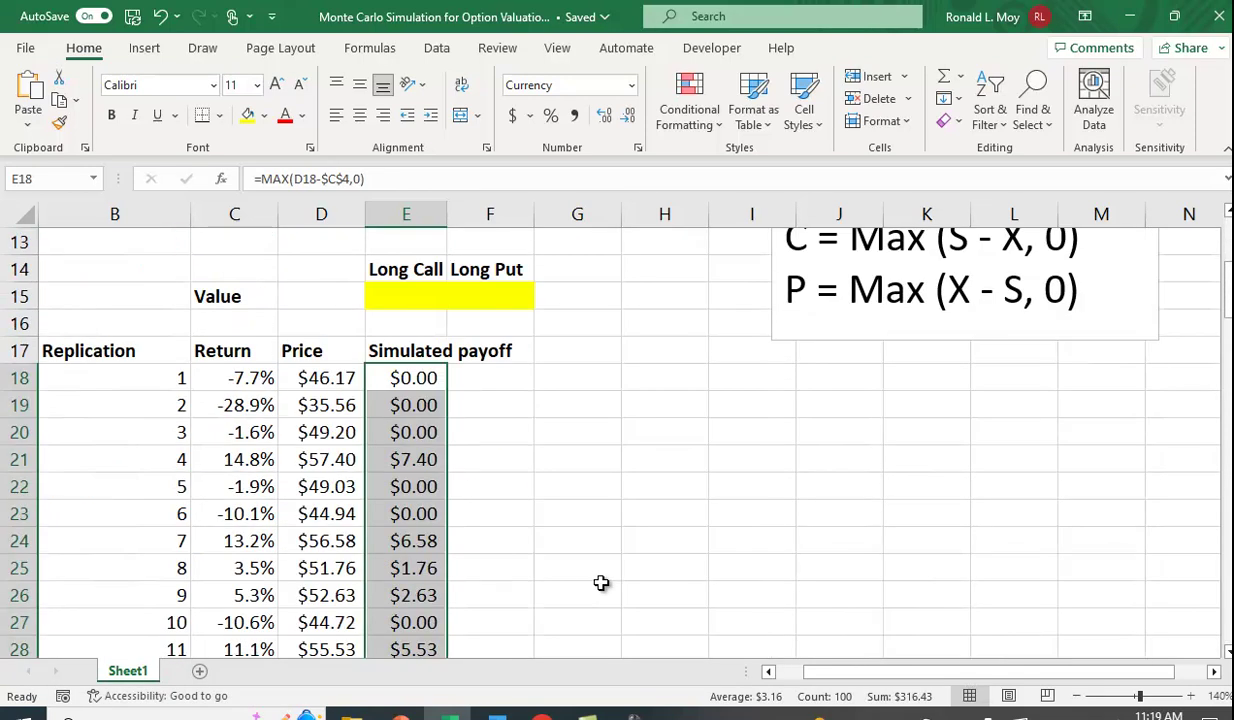
click(326, 459)
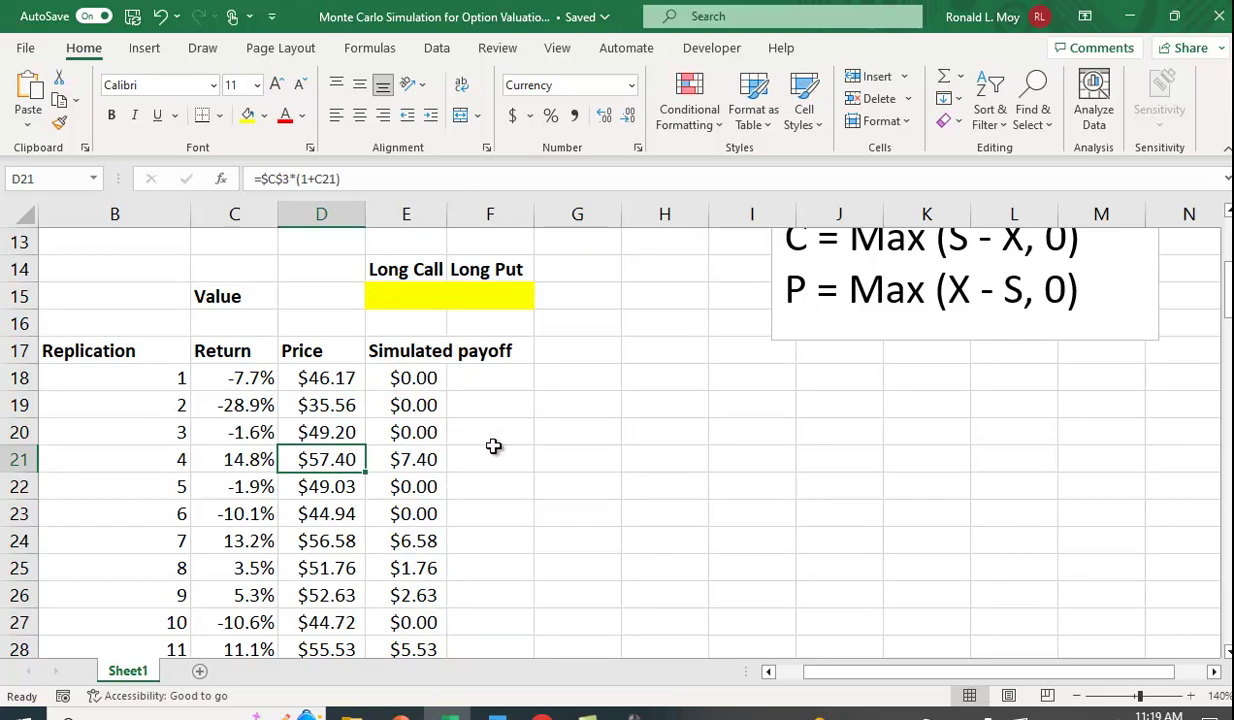
Calculate the first long put payoff in F18 with the formula =MAX($C$4-D18,0), keeping the exercise price reference absolute
click(482, 376)
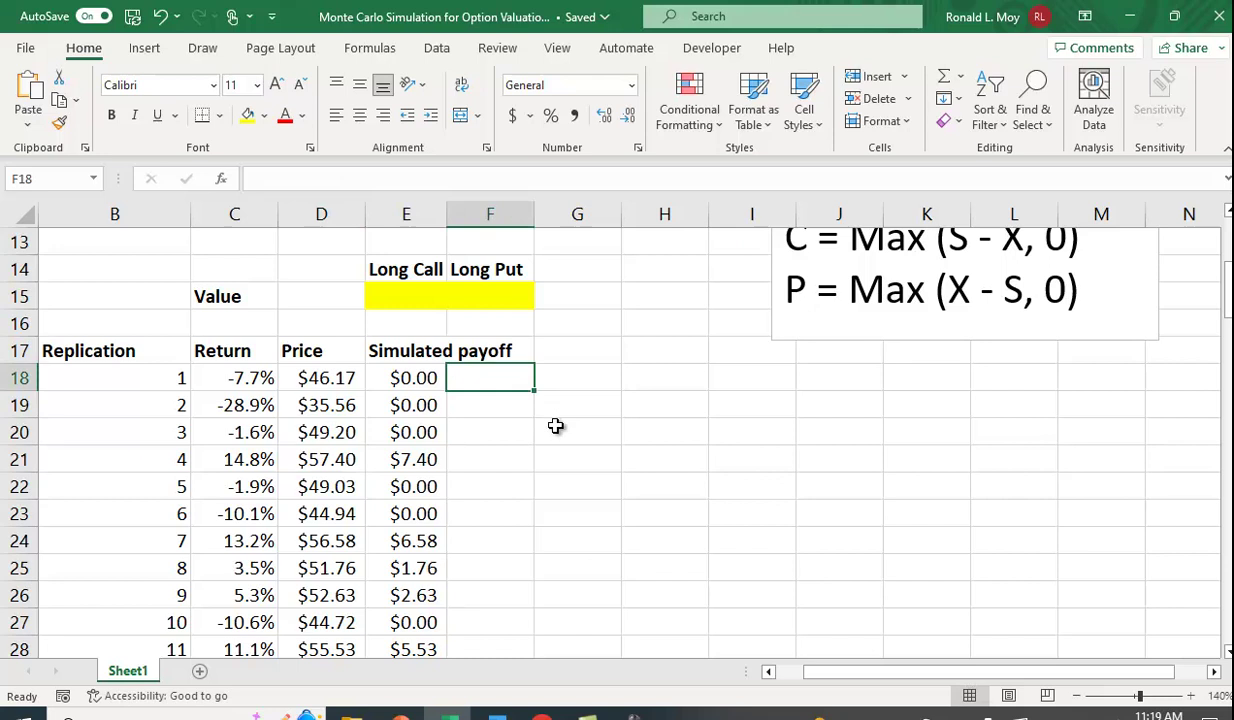
text(=)
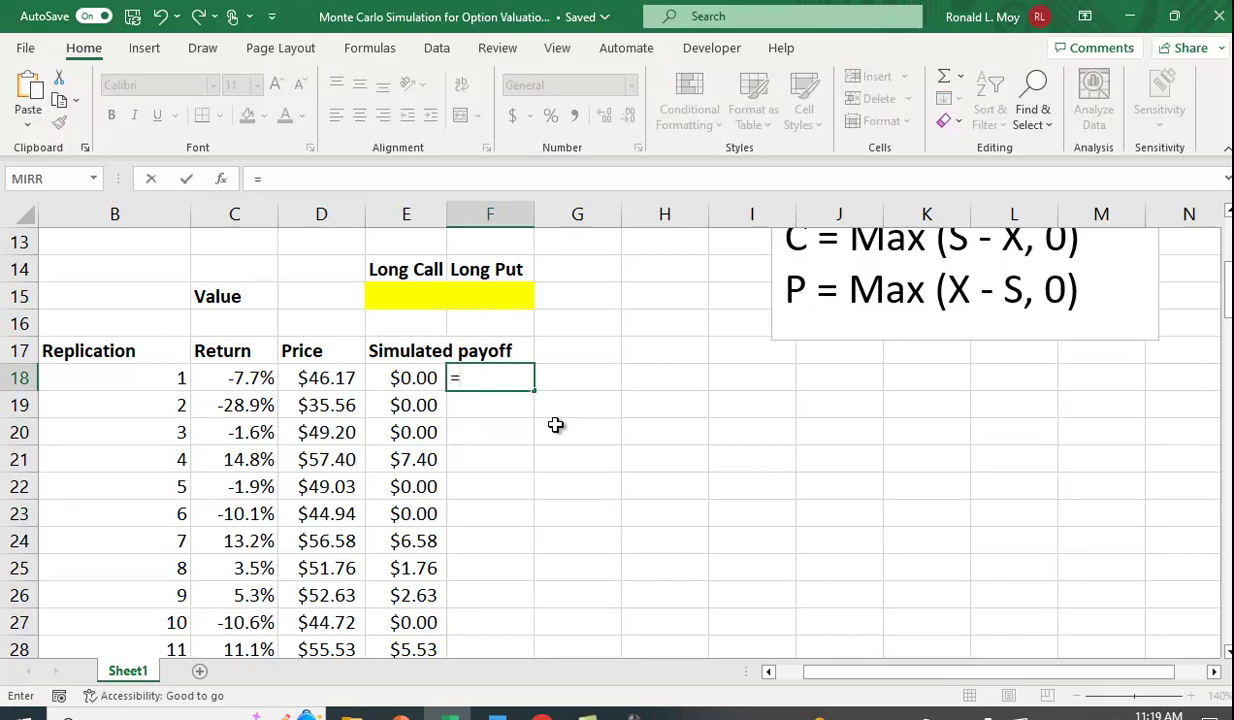
text(max()
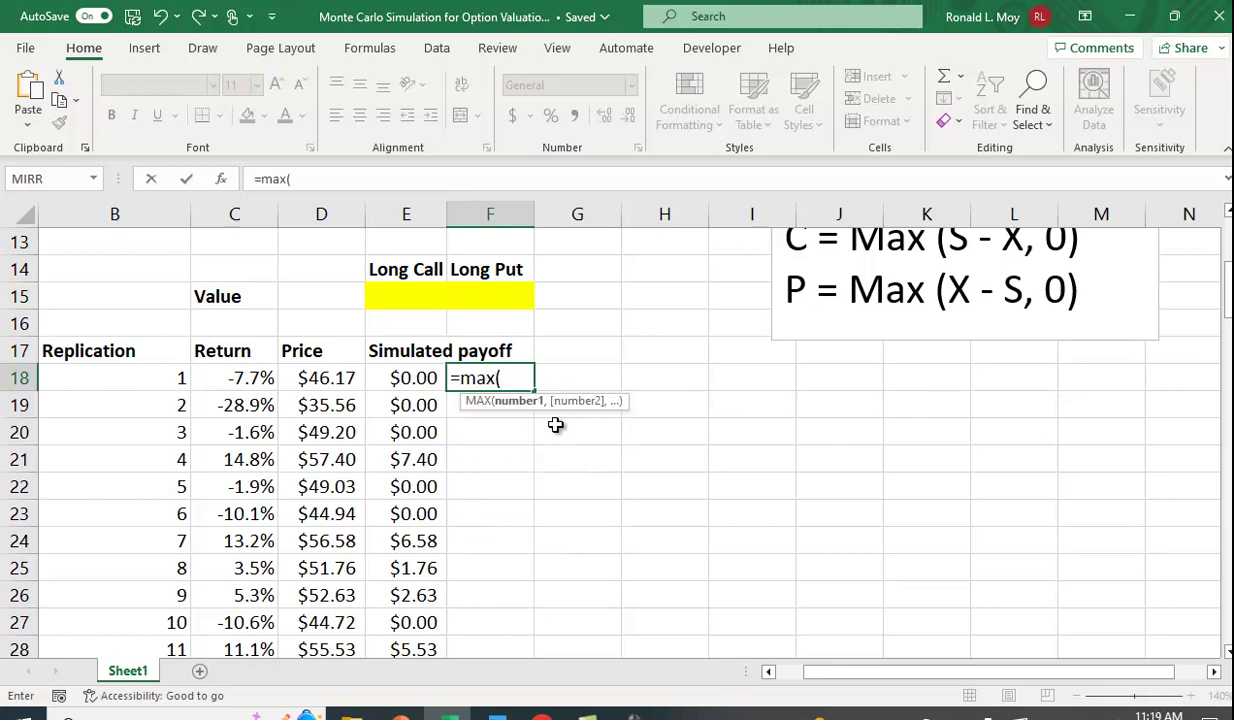
scroll(555, 425, up, 4)
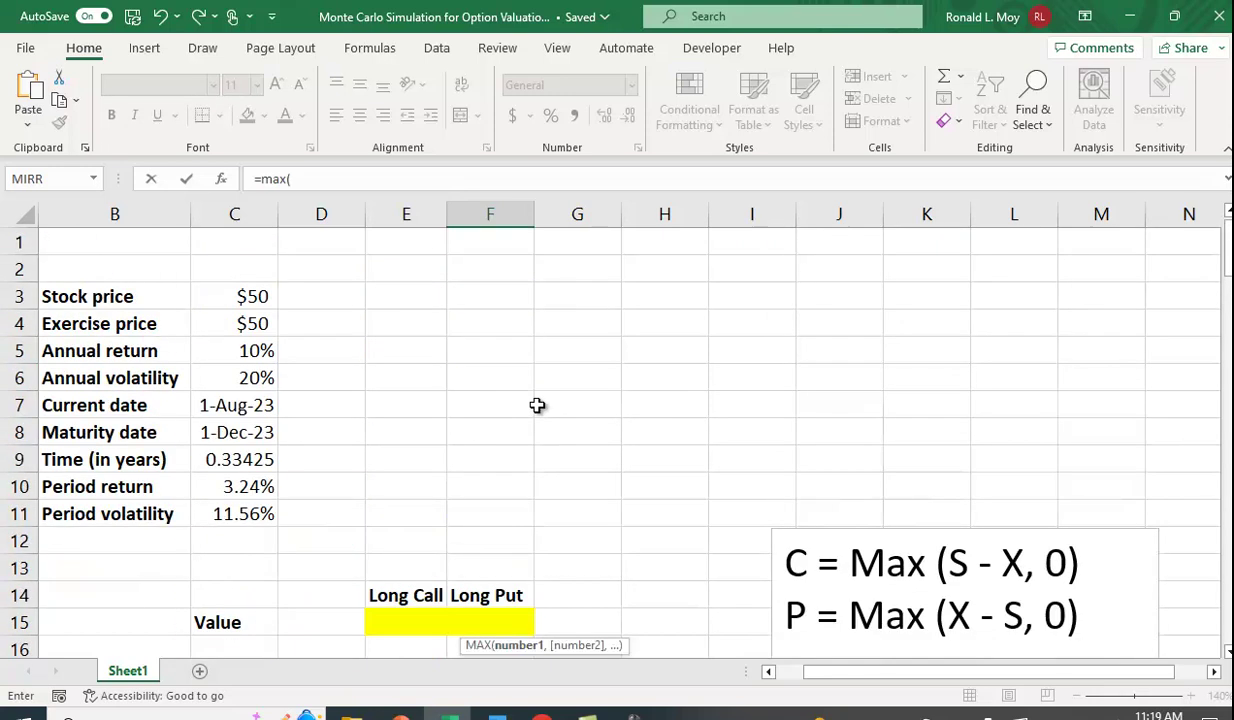
click(250, 330)
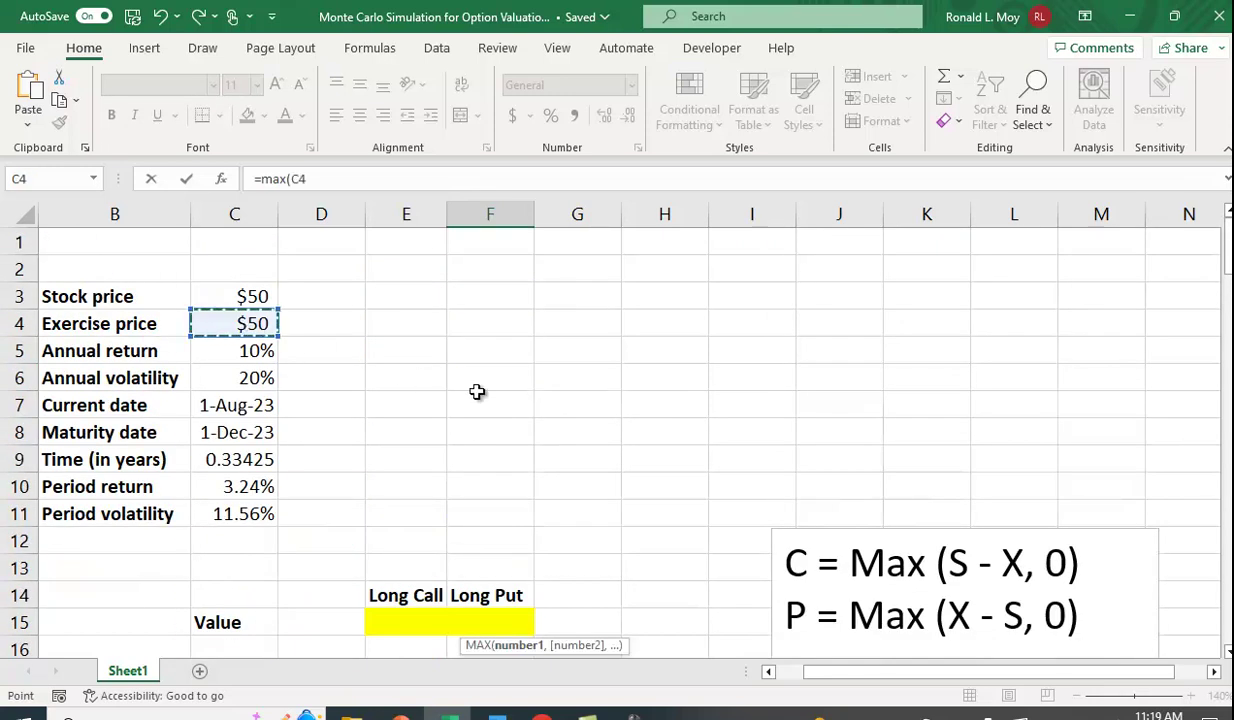
key(F4)
scroll(477, 392, down, 3)
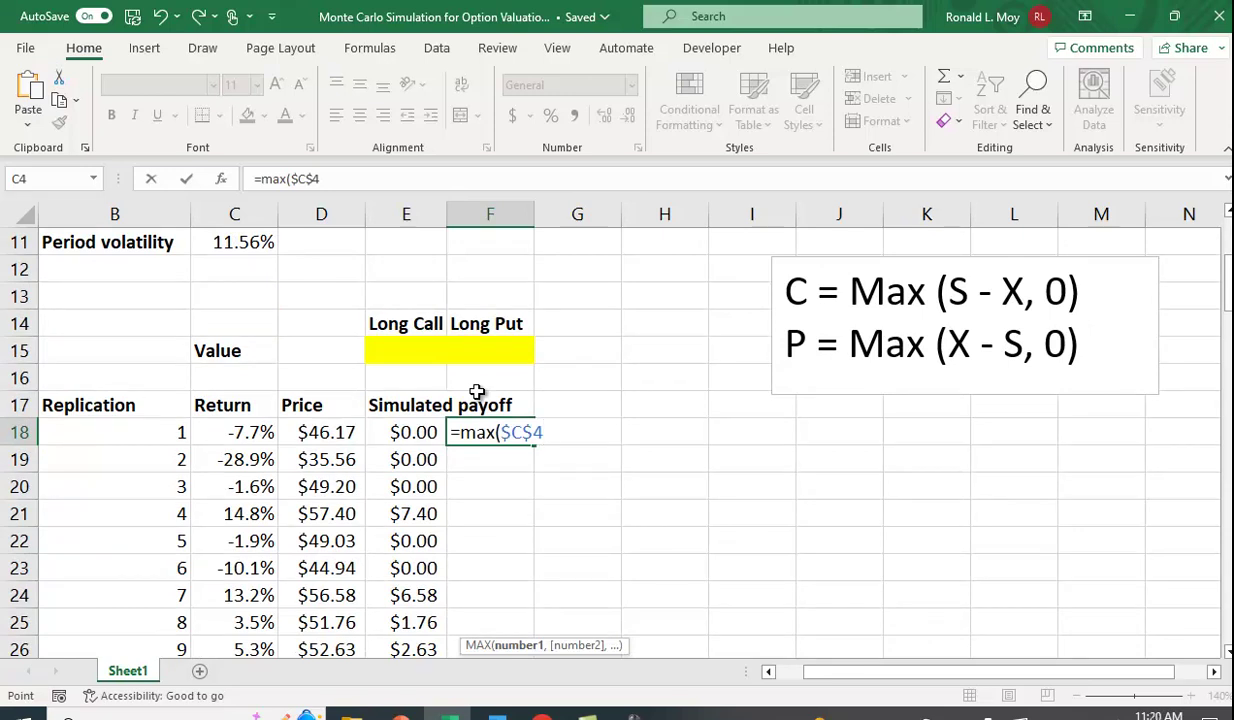
text(-)
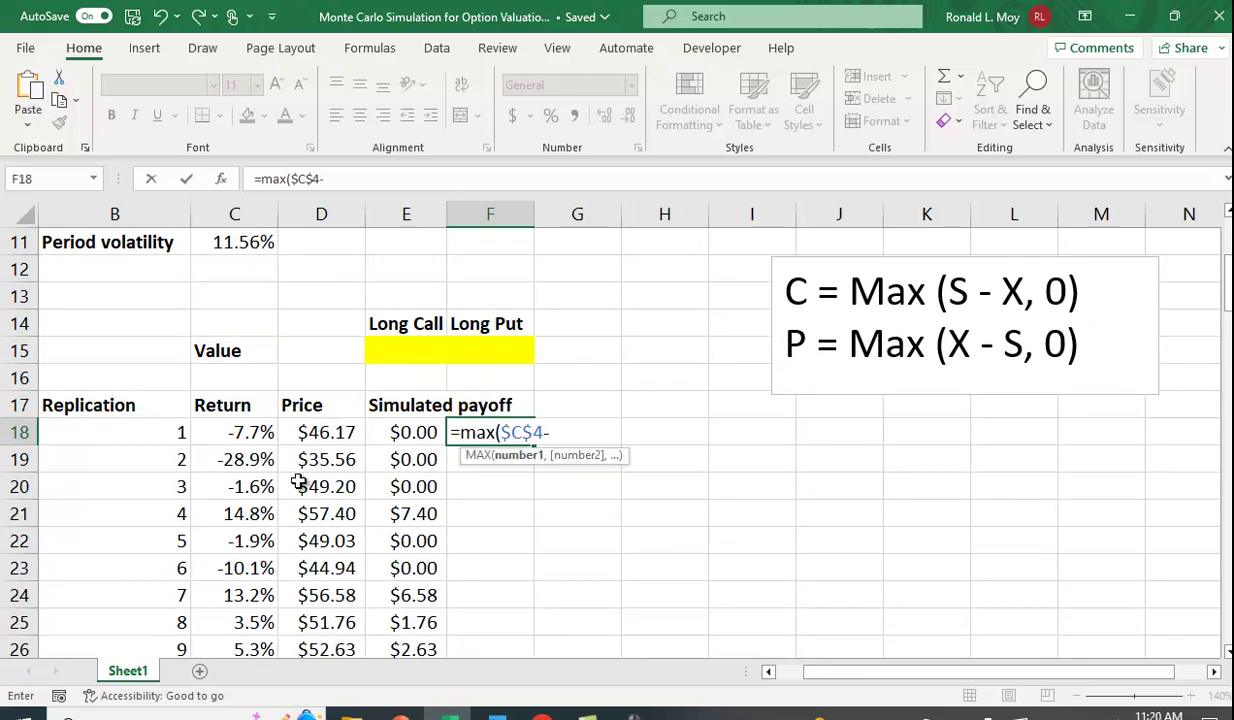
click(326, 432)
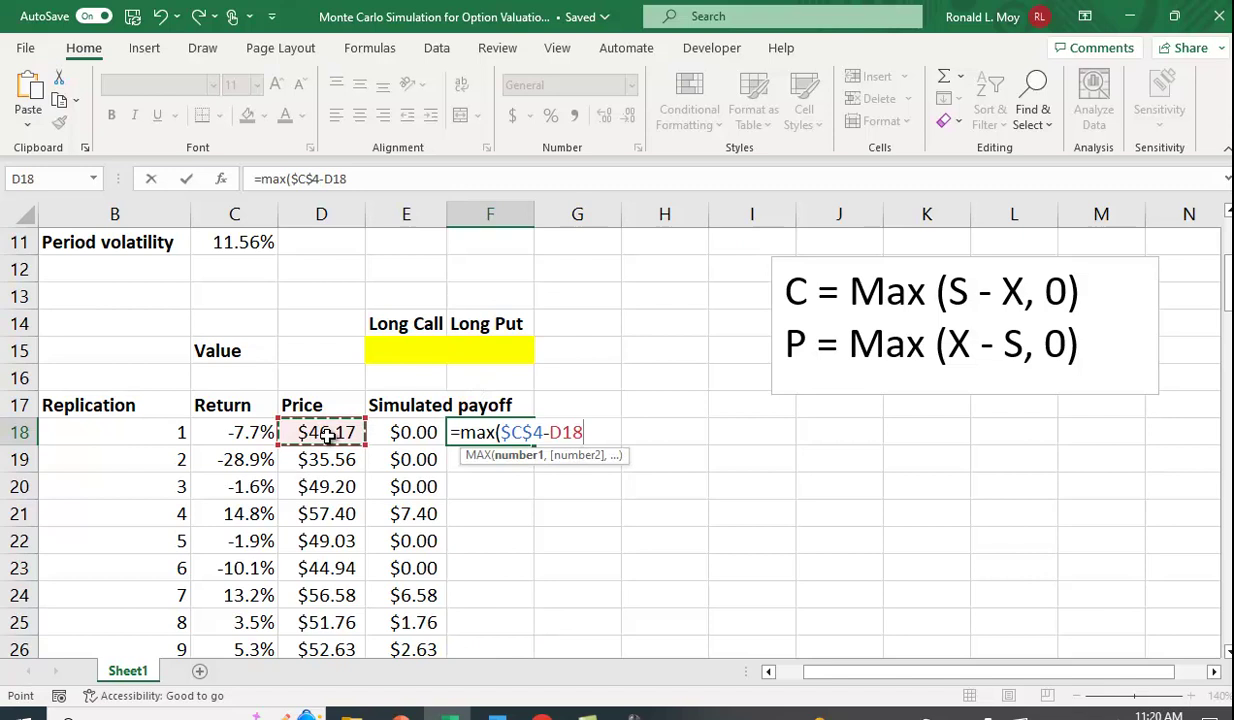
text(,0))
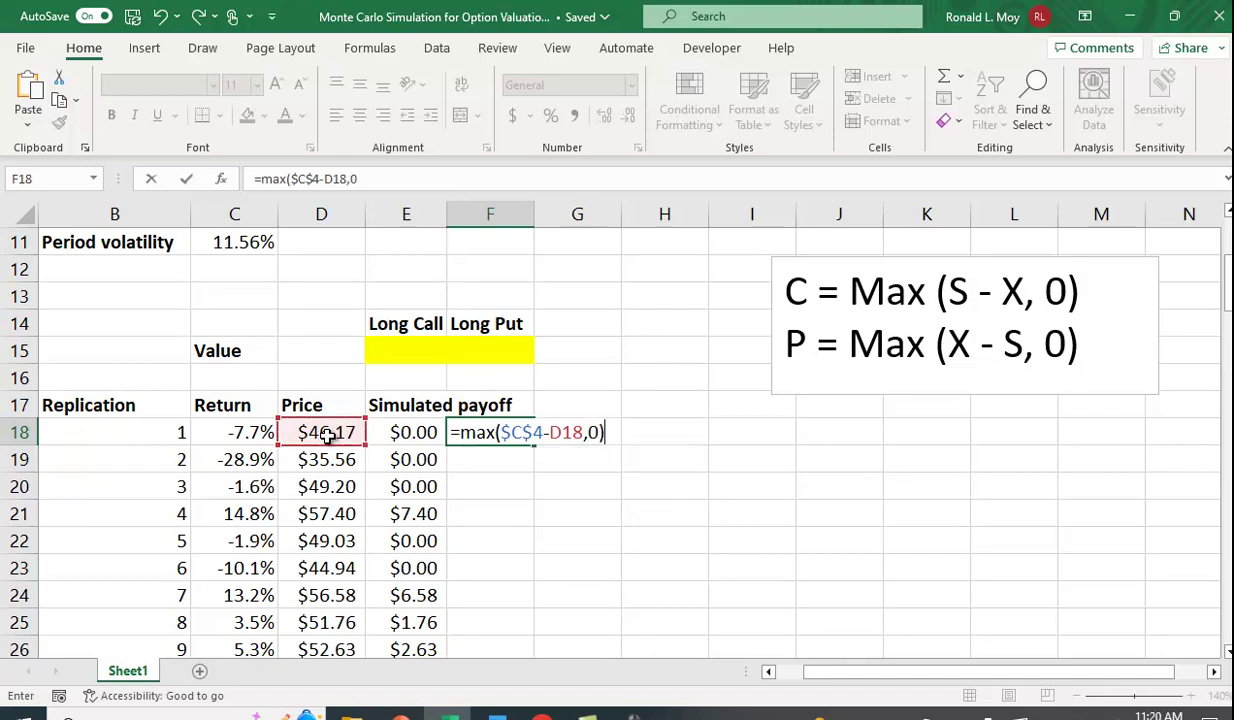
key(Return)
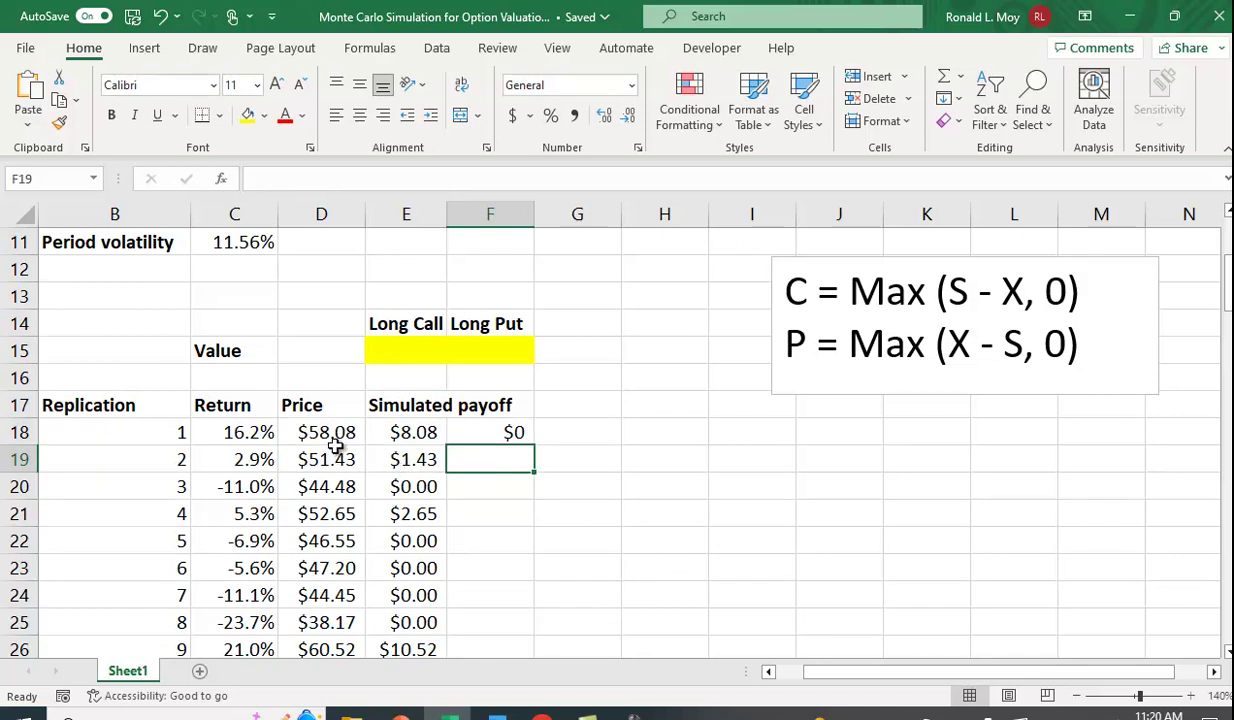
Copy the long put payoff formula from F18 down through F117 for all 100 replications
click(515, 433)
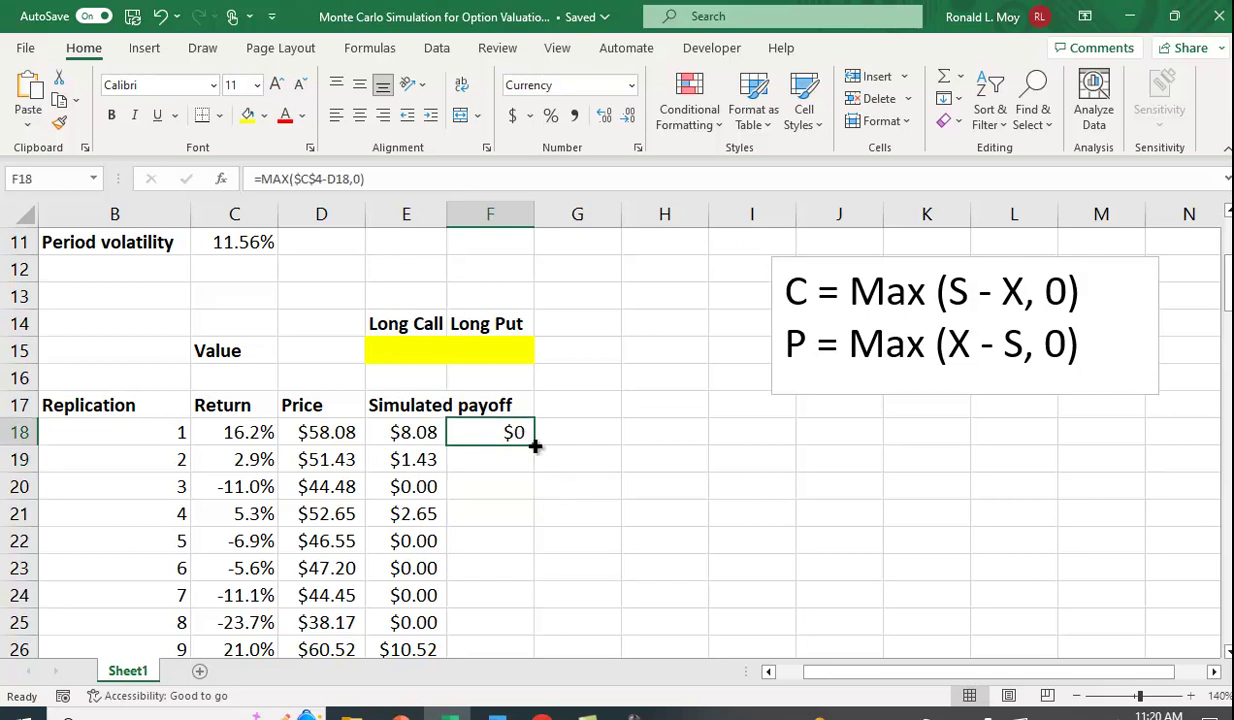
drag(535, 447, 523, 617)
scroll(633, 573, up, 5)
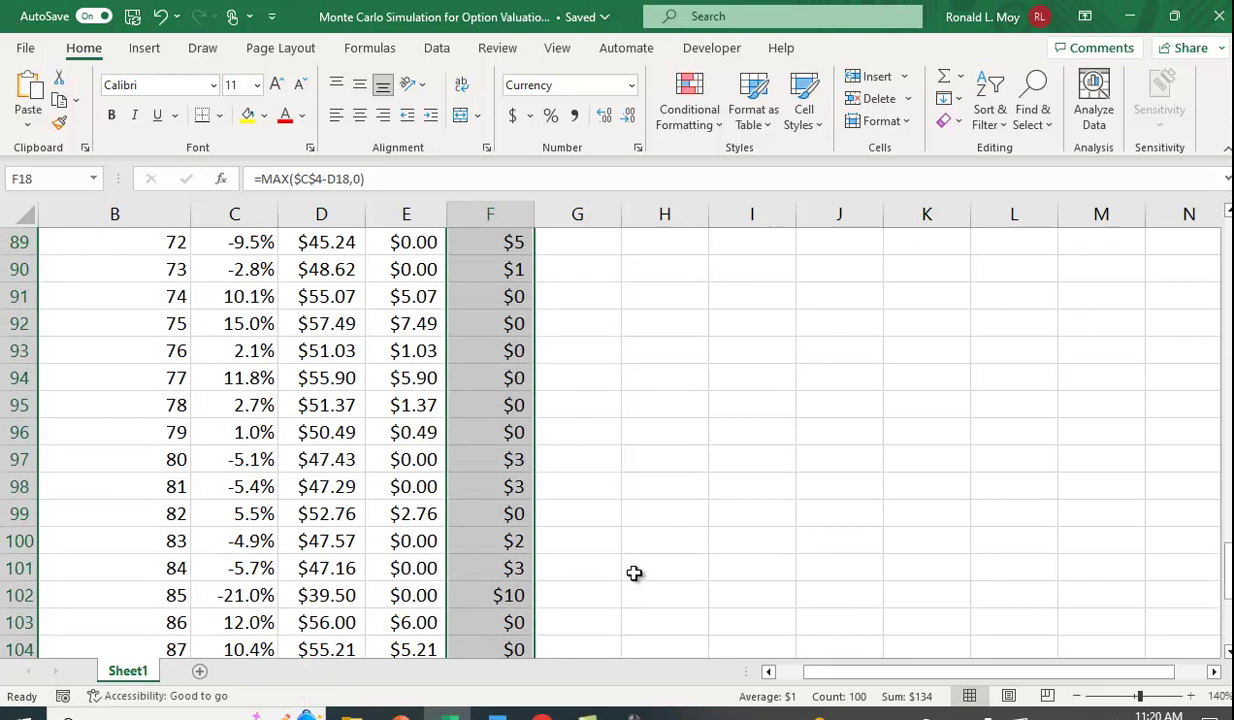
scroll(633, 573, up, 17)
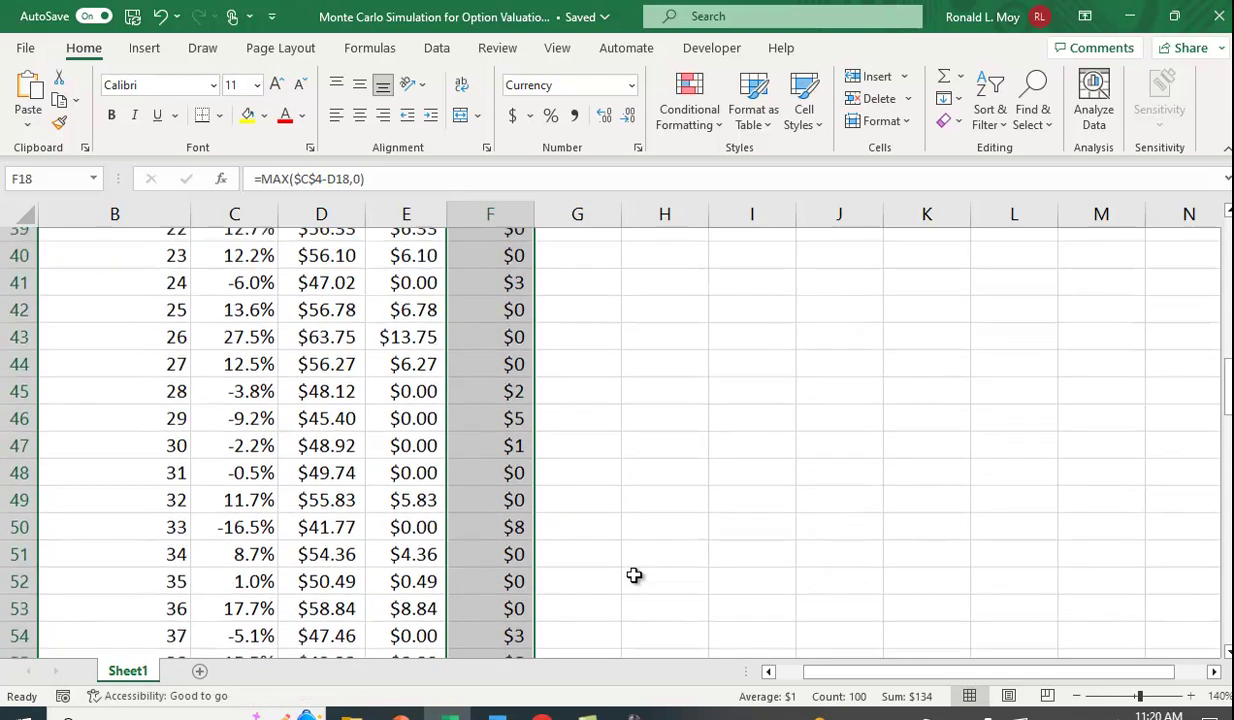
scroll(634, 575, up, 13)
scroll(632, 572, down, 4)
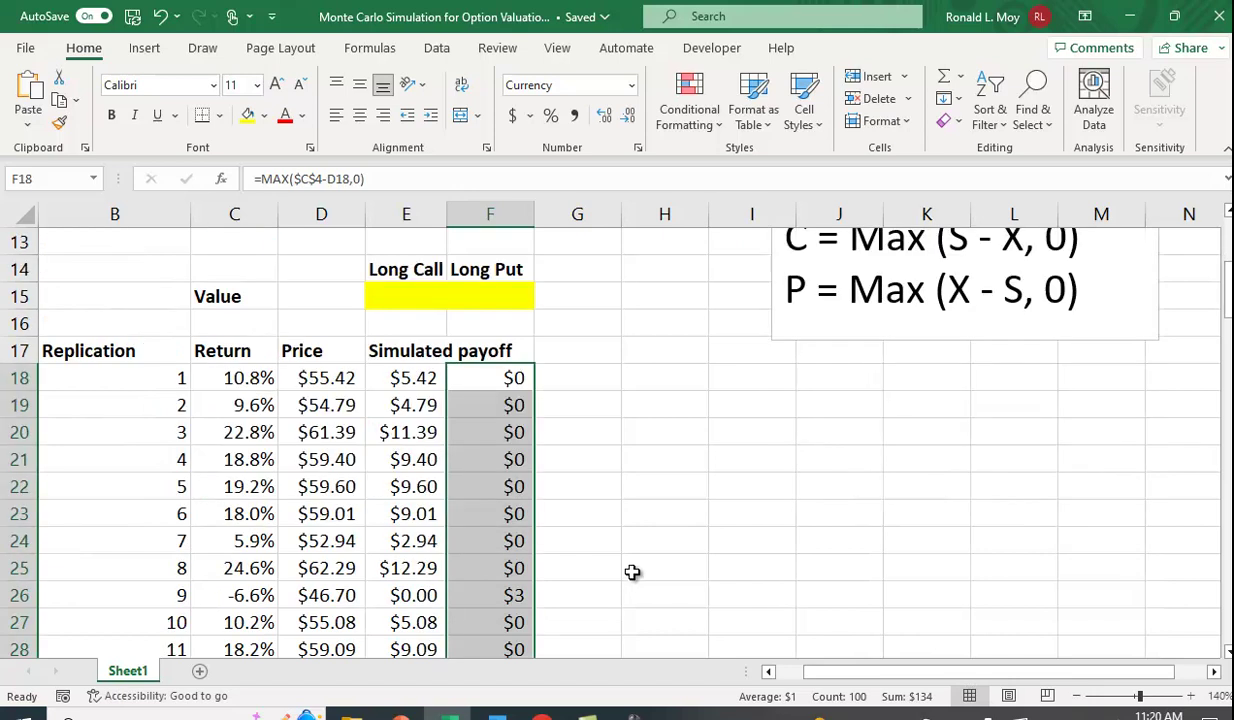
Format the long put payoffs in F18:F117 to show two decimal places
click(605, 117)
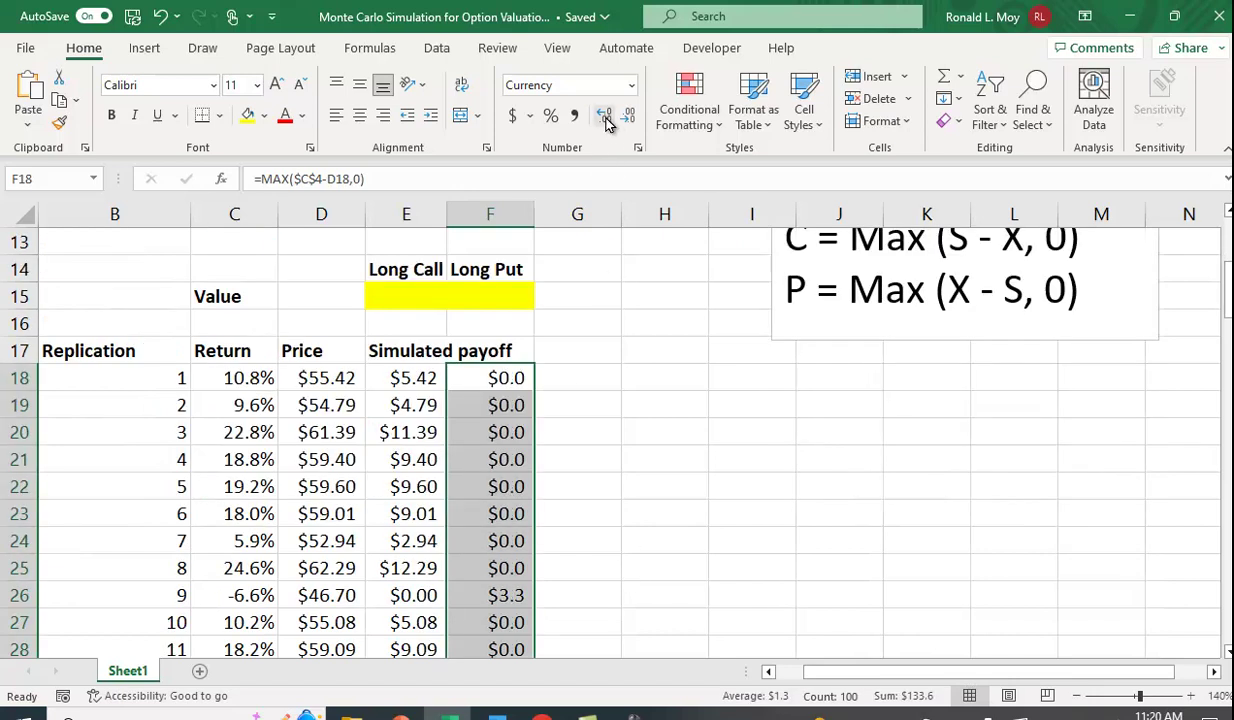
click(605, 117)
scroll(652, 365, down, 4)
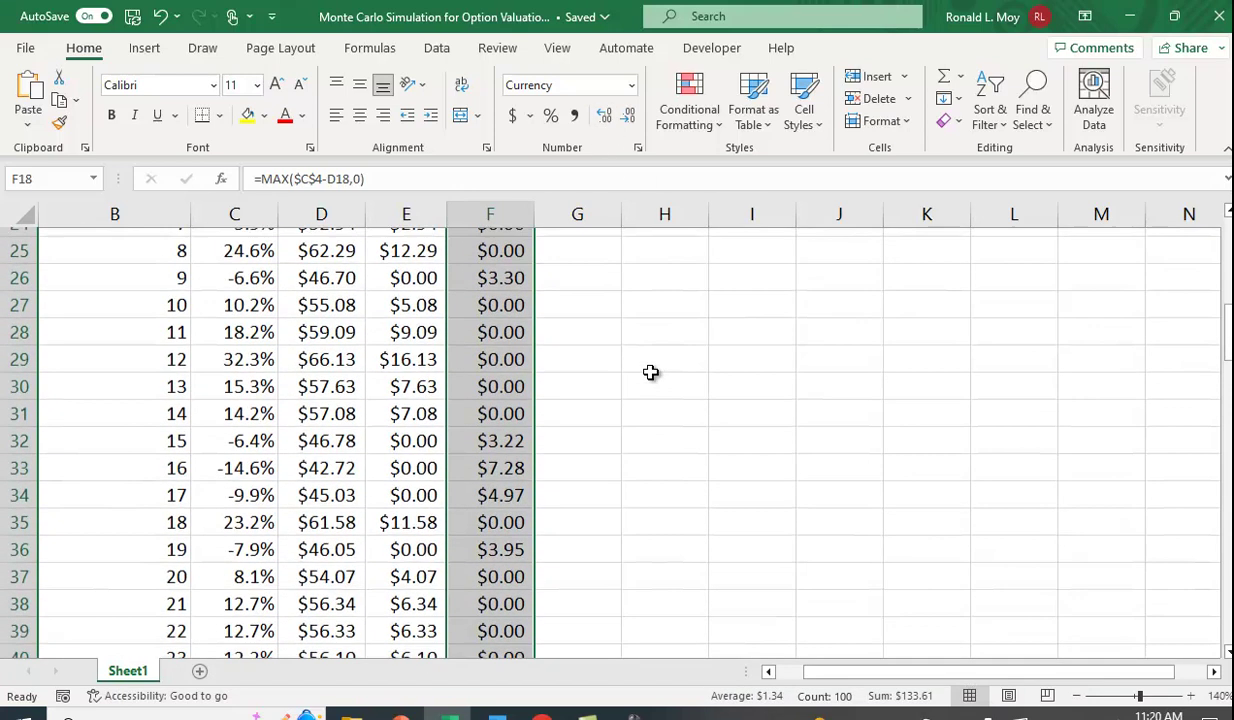
scroll(650, 372, up, 4)
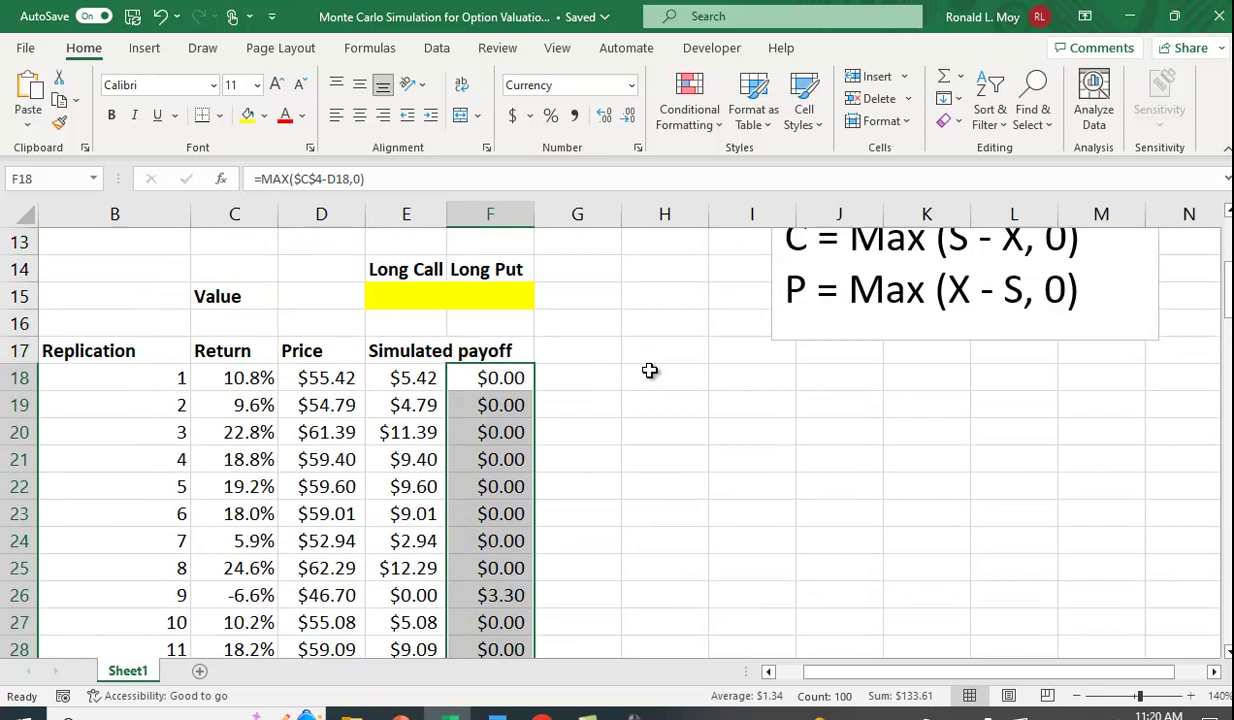
Calculate the long call value in E15 as the average of the simulated payoffs with =AVERAGE(E18:E117)
click(399, 304)
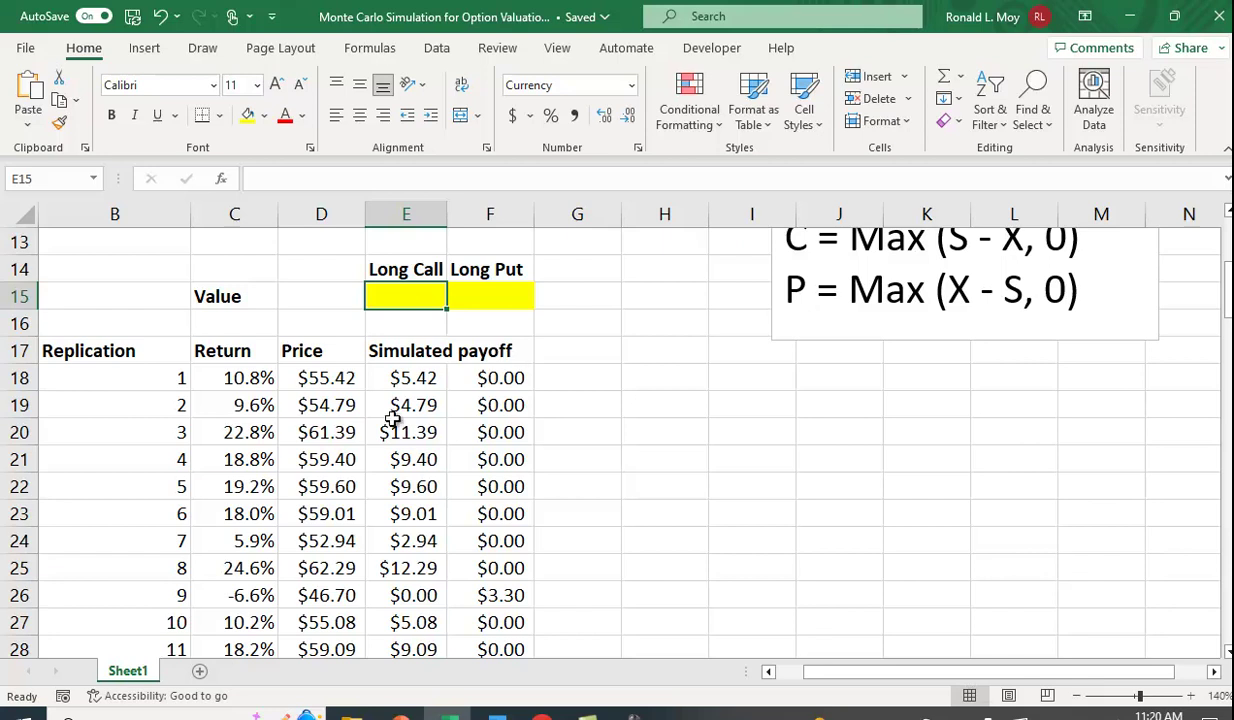
text(=)
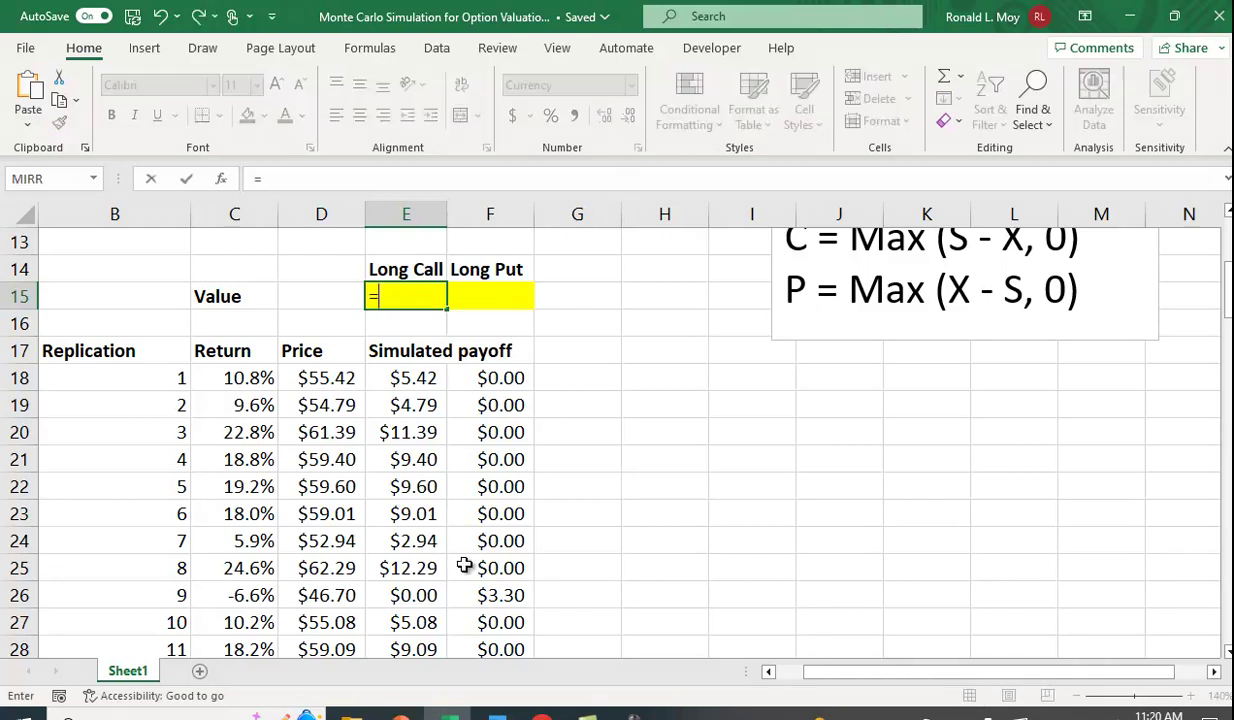
text(average()
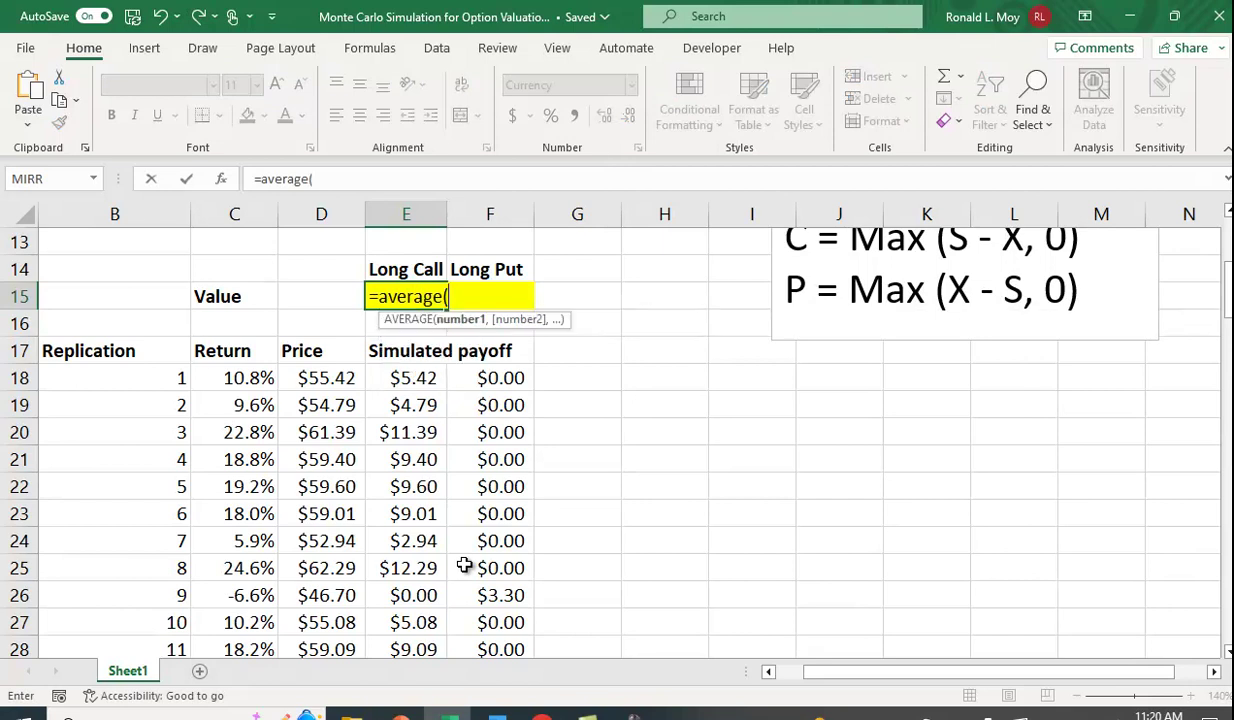
drag(402, 376, 405, 592)
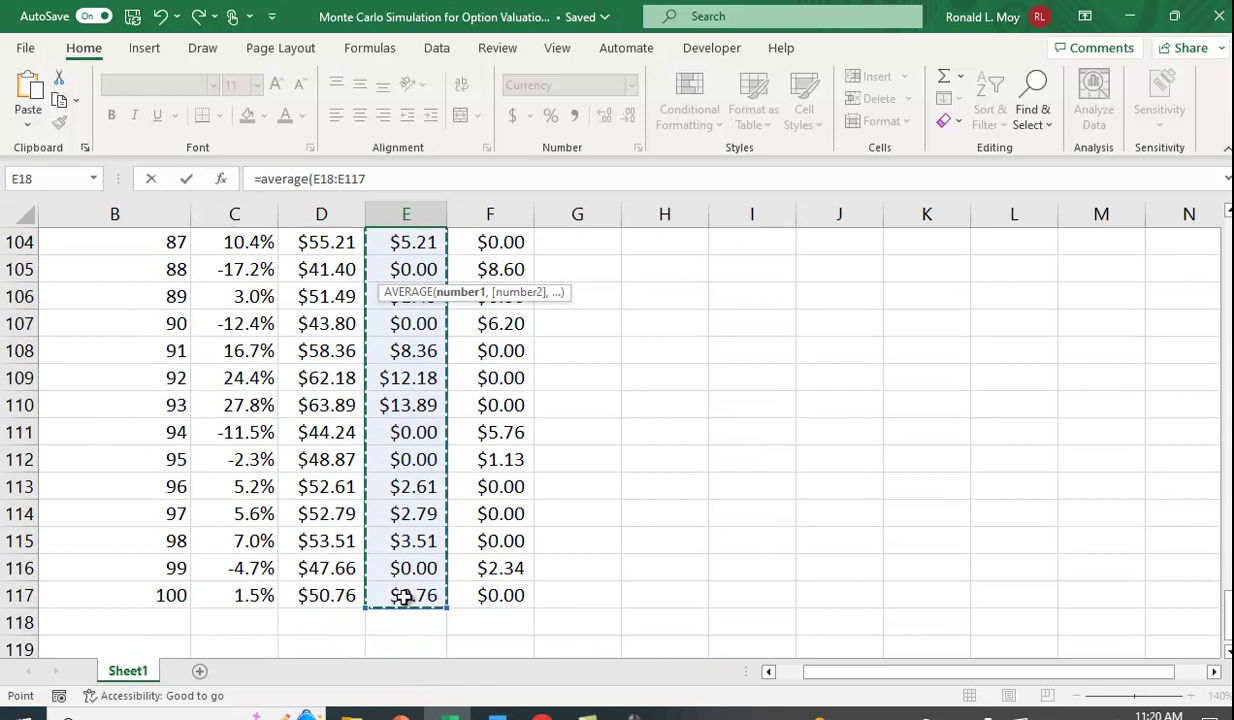
text())
key(Return)
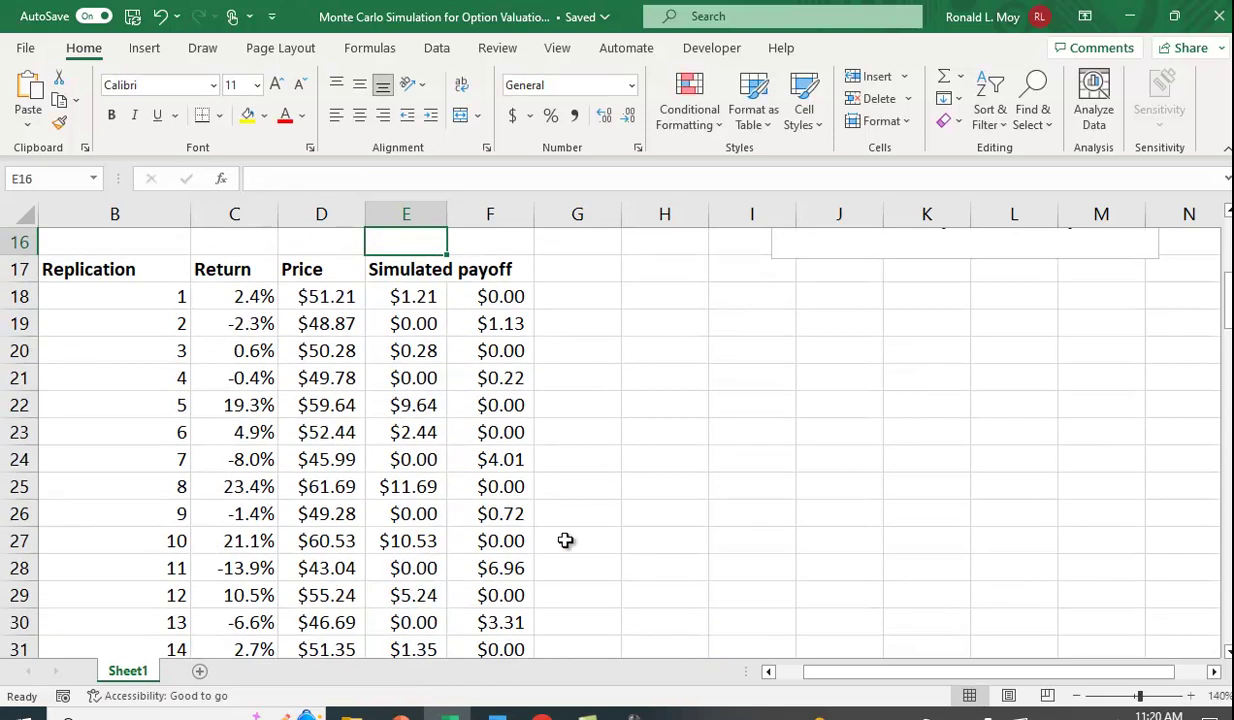
Copy the averaging formula from E15 across to F15 to value the long put
scroll(565, 540, up, 2)
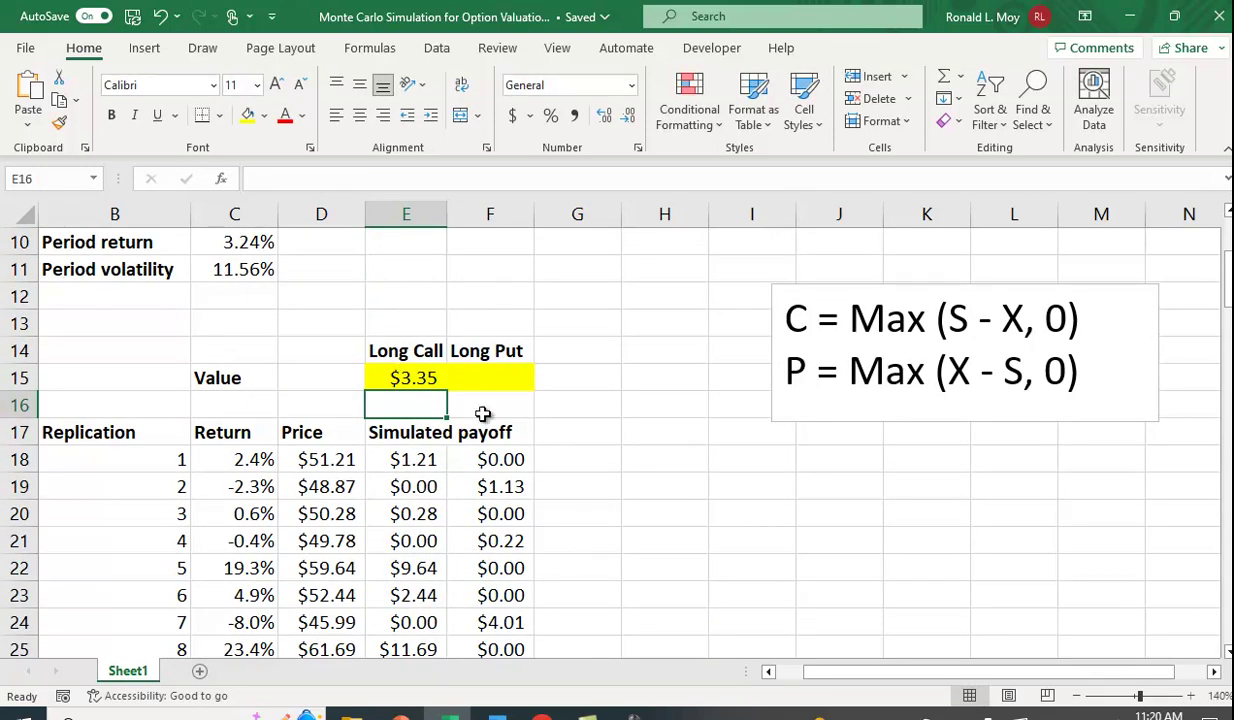
click(400, 380)
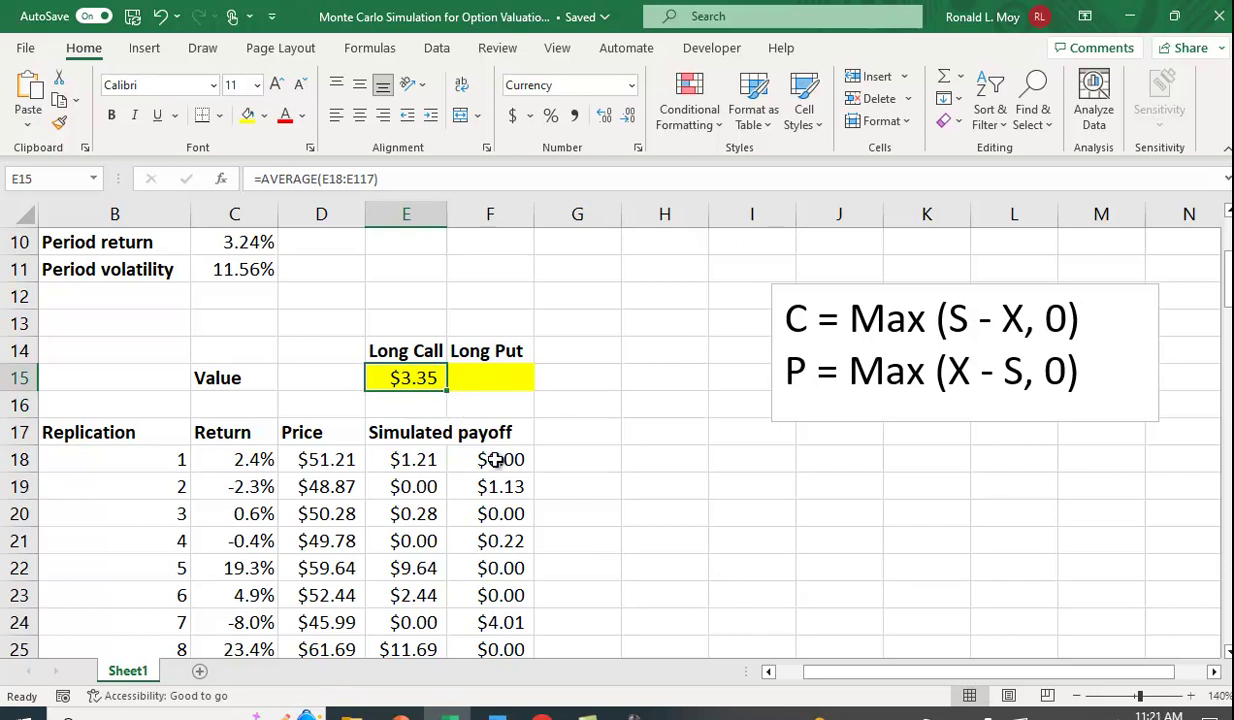
drag(444, 393, 495, 396)
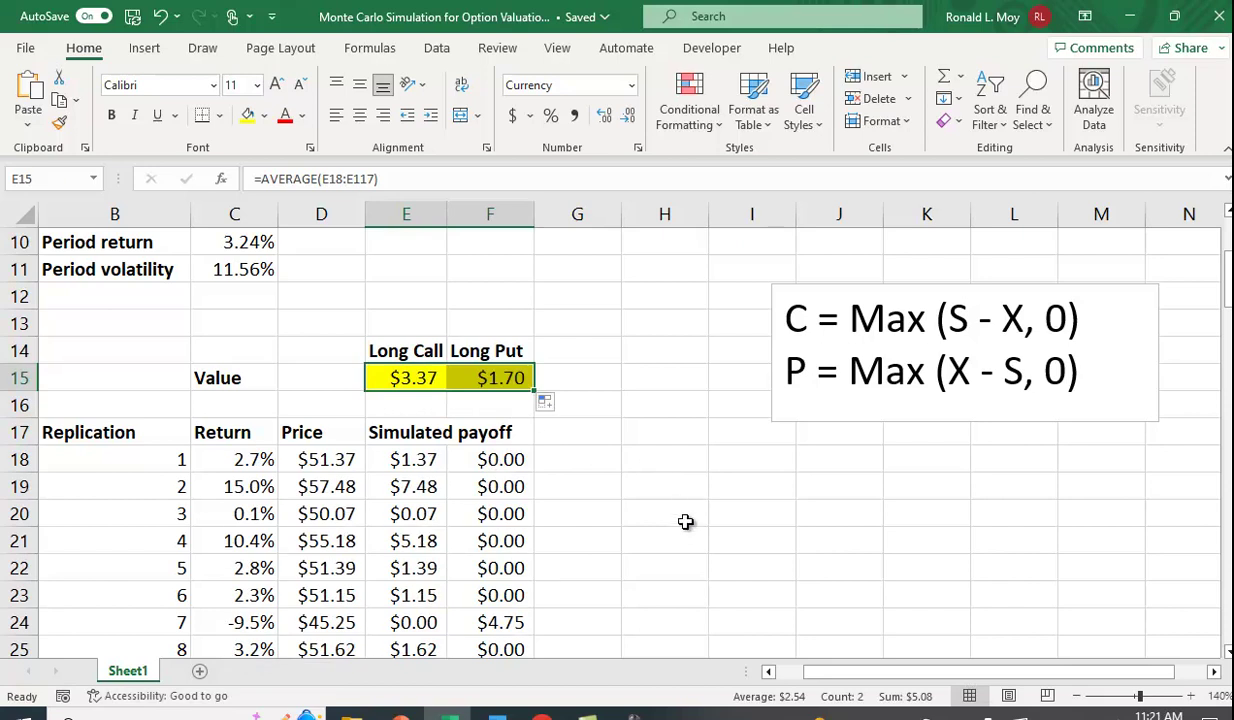
click(717, 564)
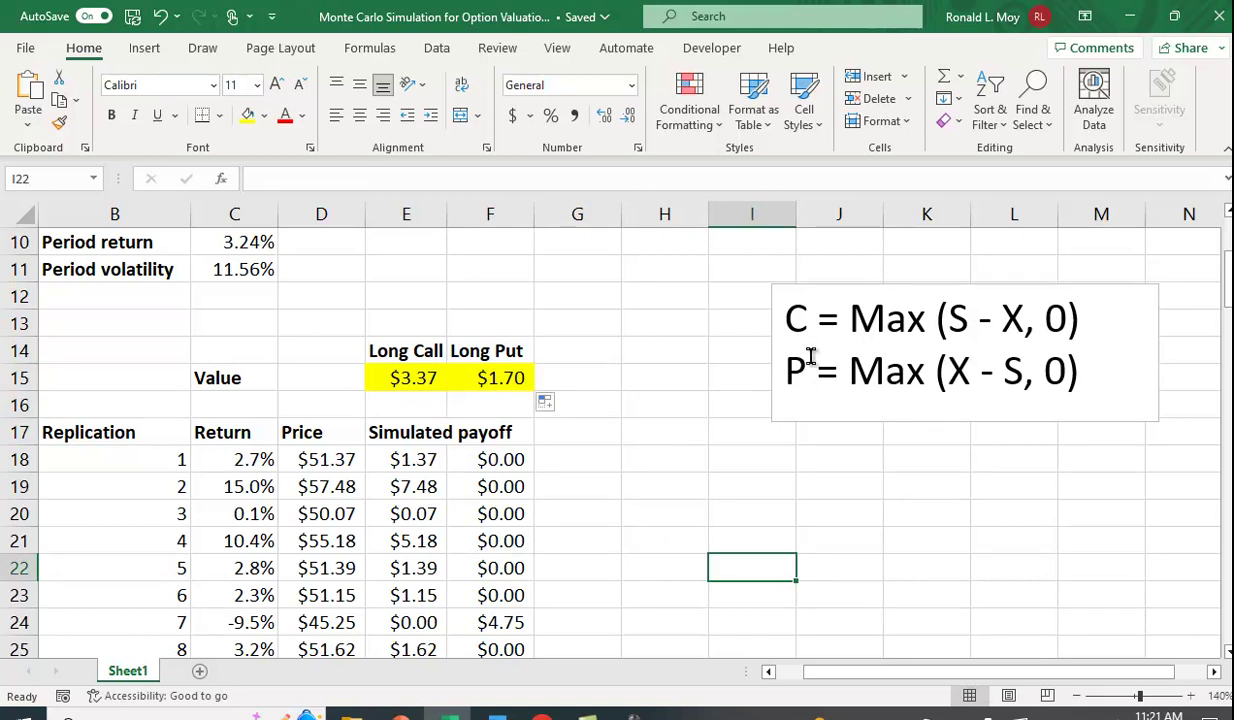
Test the option values with a stock price of $55 in C3 and restore the stock price to $50
scroll(713, 462, up, 2)
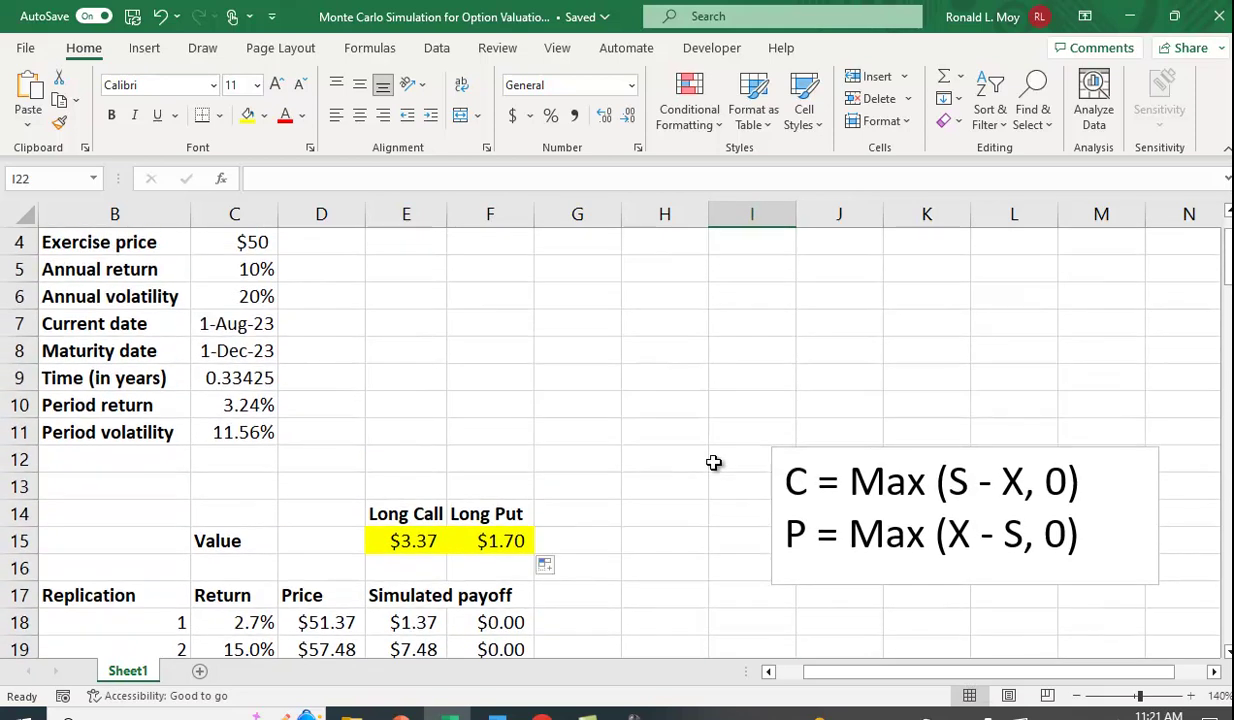
scroll(710, 449, up, 1)
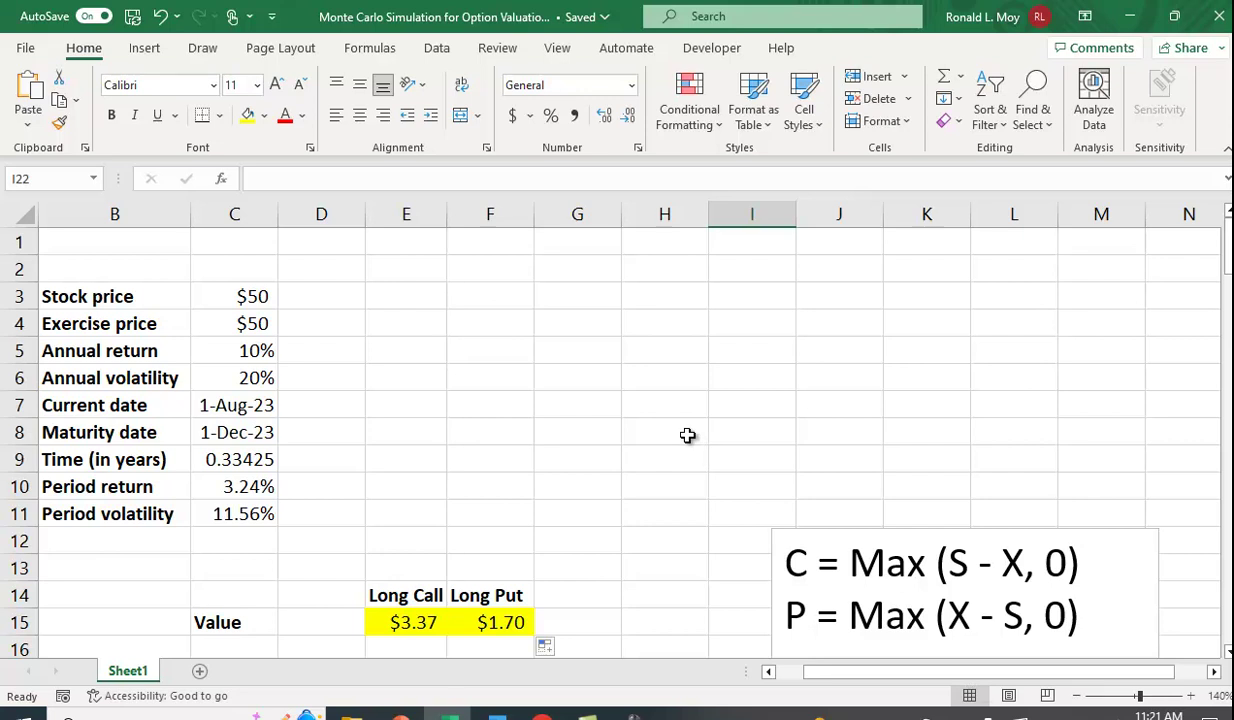
click(243, 292)
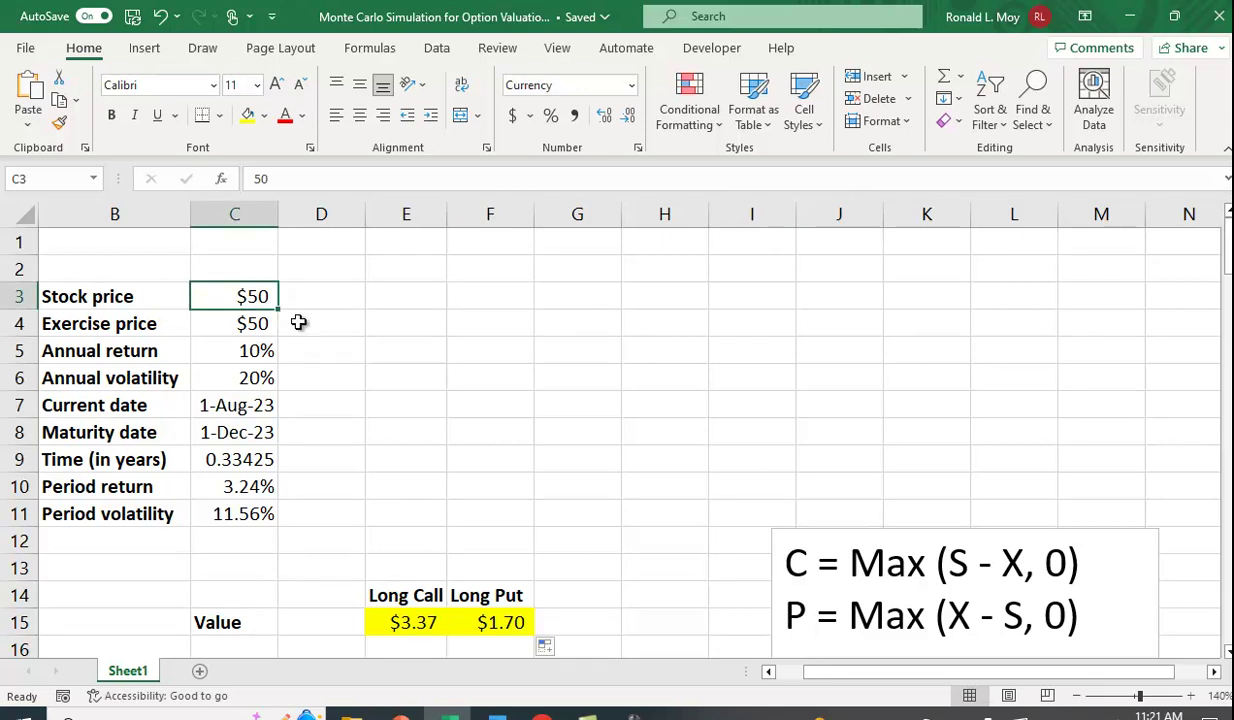
text(55)
key(Return)
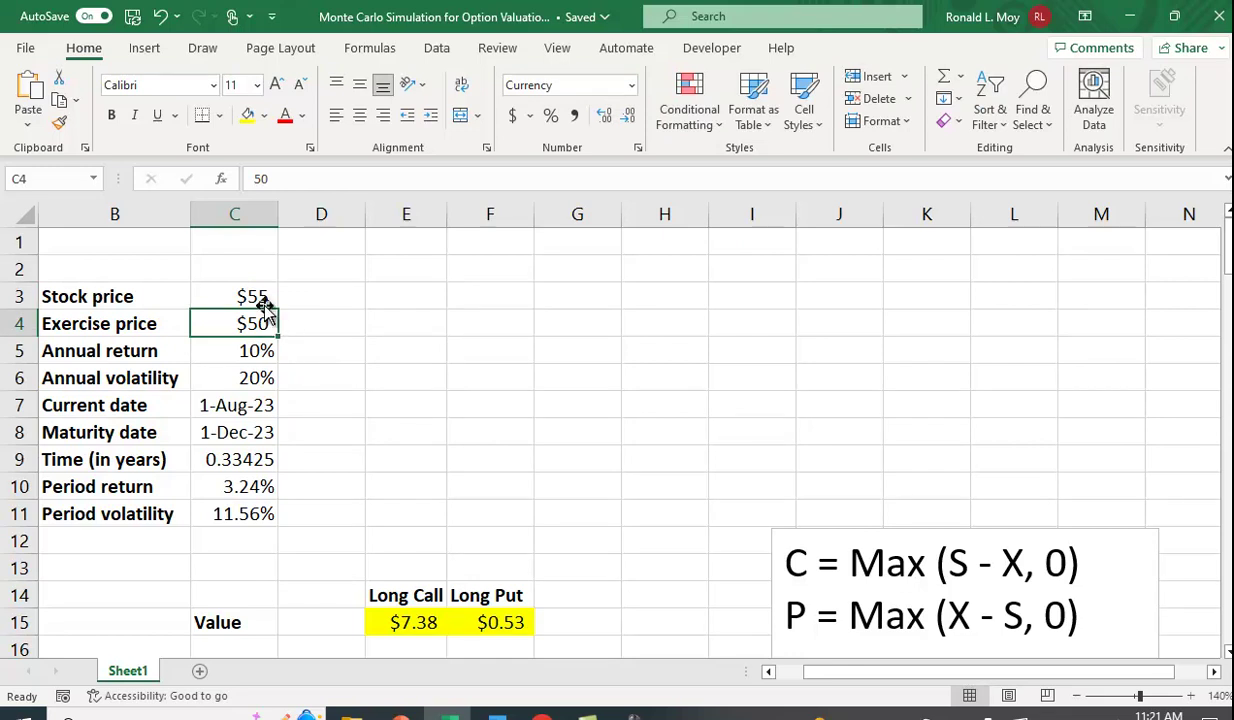
click(260, 298)
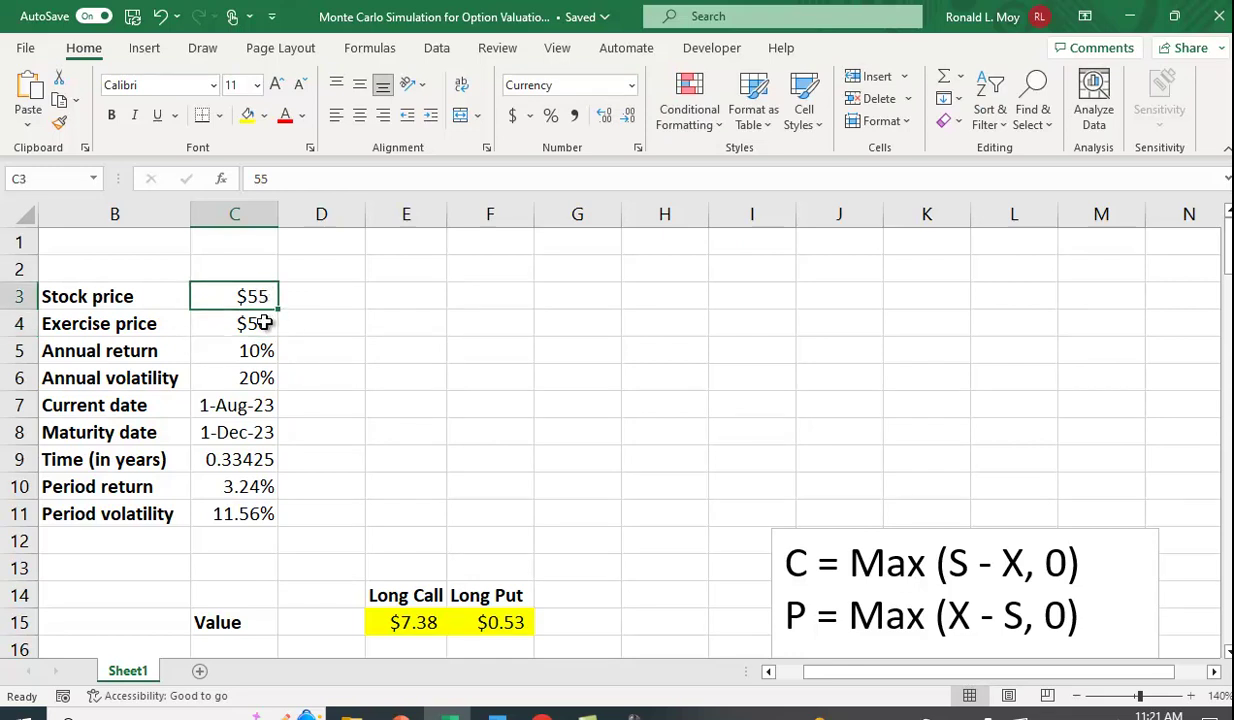
text(5)
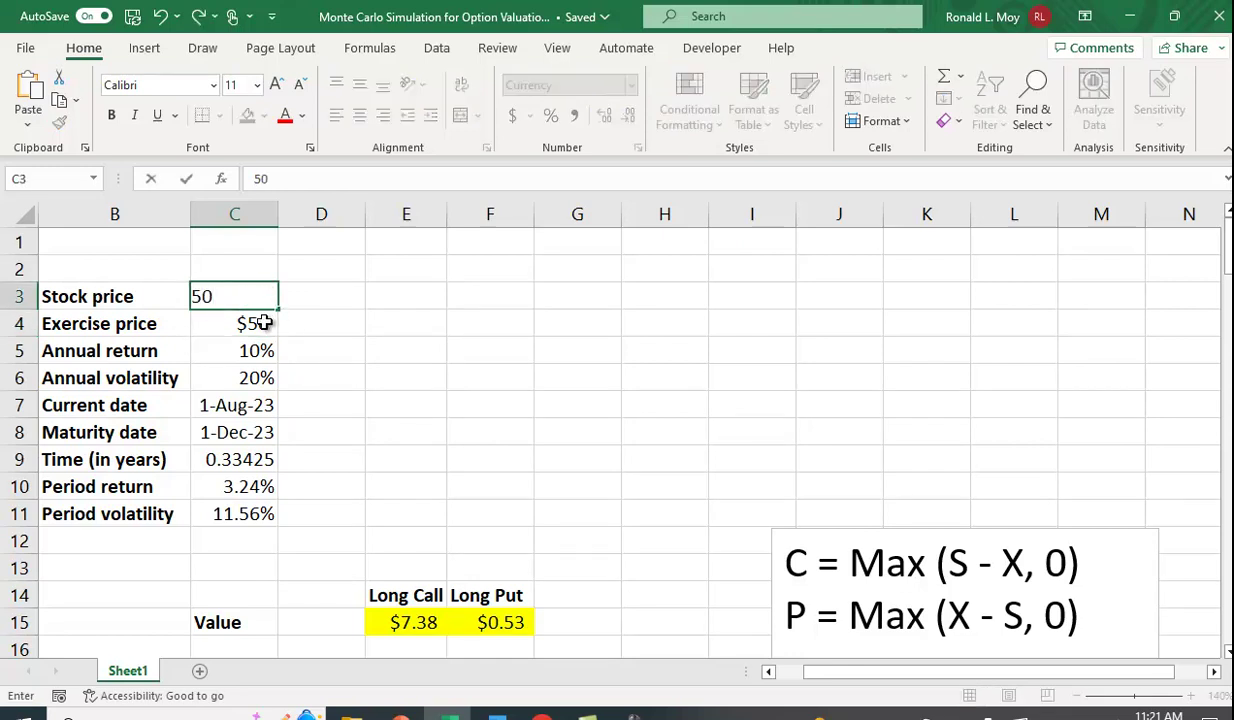
text(0)
key(Return)
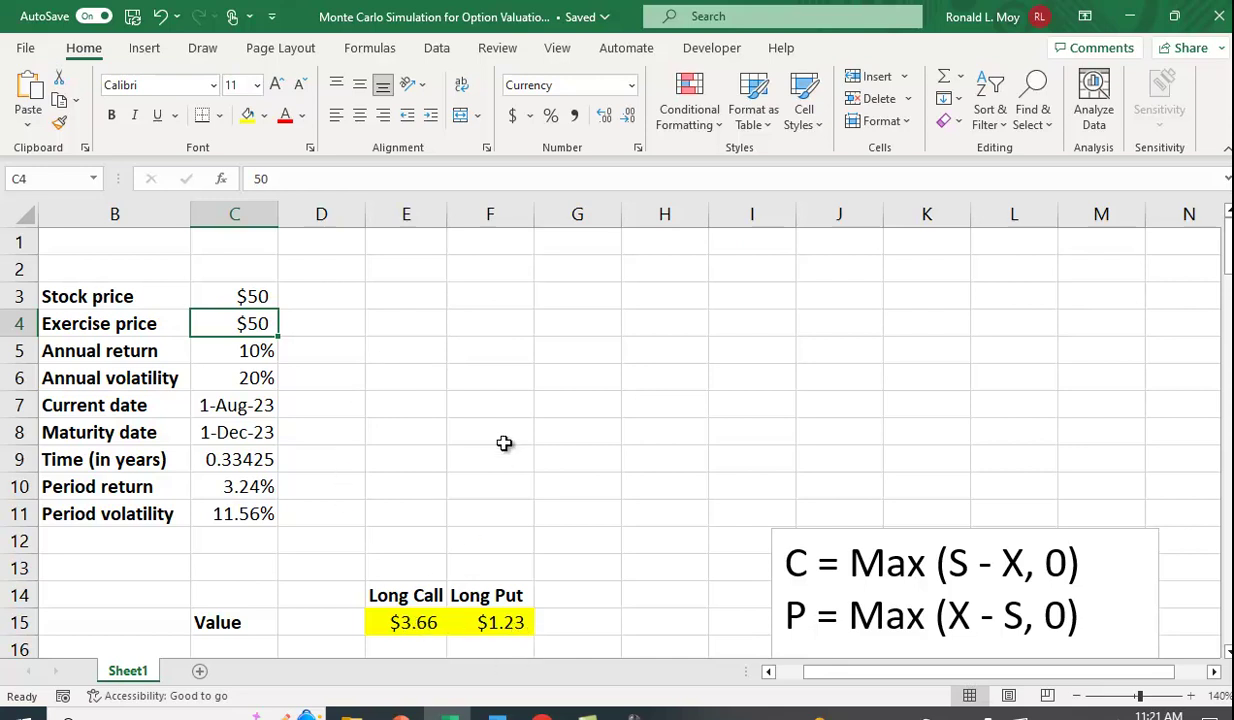
Test the option values with an exercise price of $55 in C4 and restore the exercise price to $50
text(55)
key(Return)
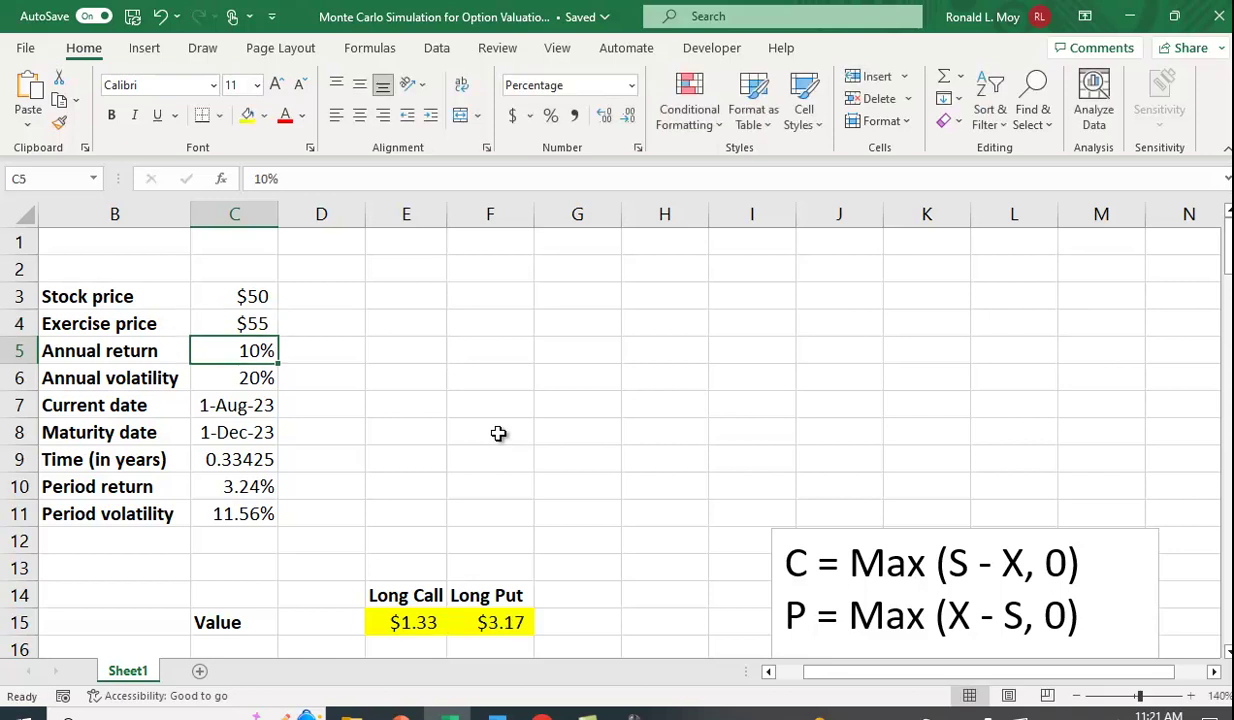
click(253, 327)
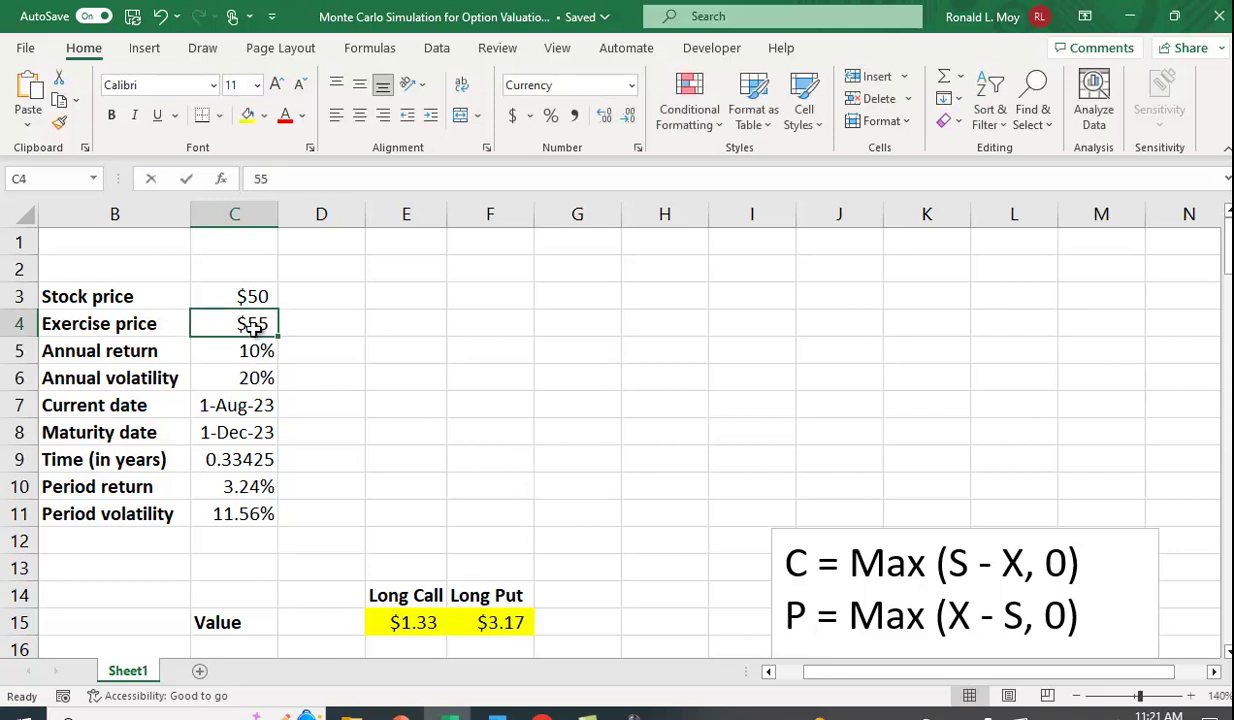
text(50)
key(Return)
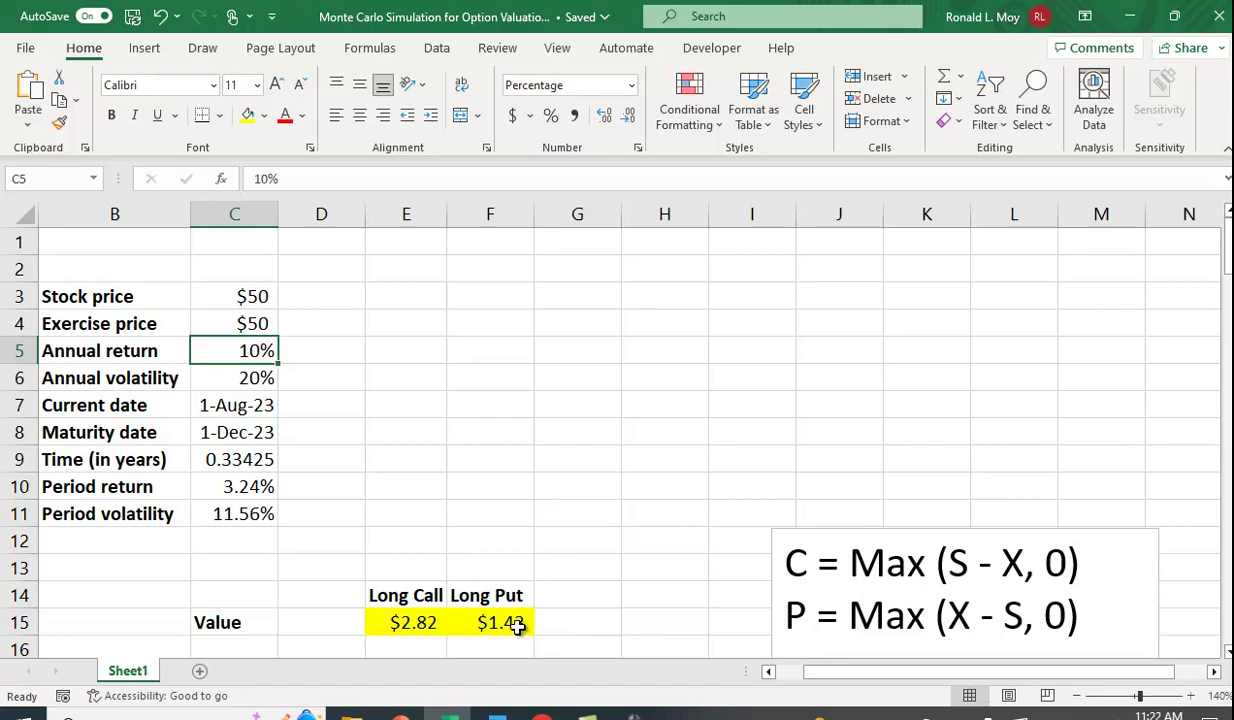
Set the annual volatility in C6 to 30% and review the effect on the option values and simulated payoffs
click(257, 381)
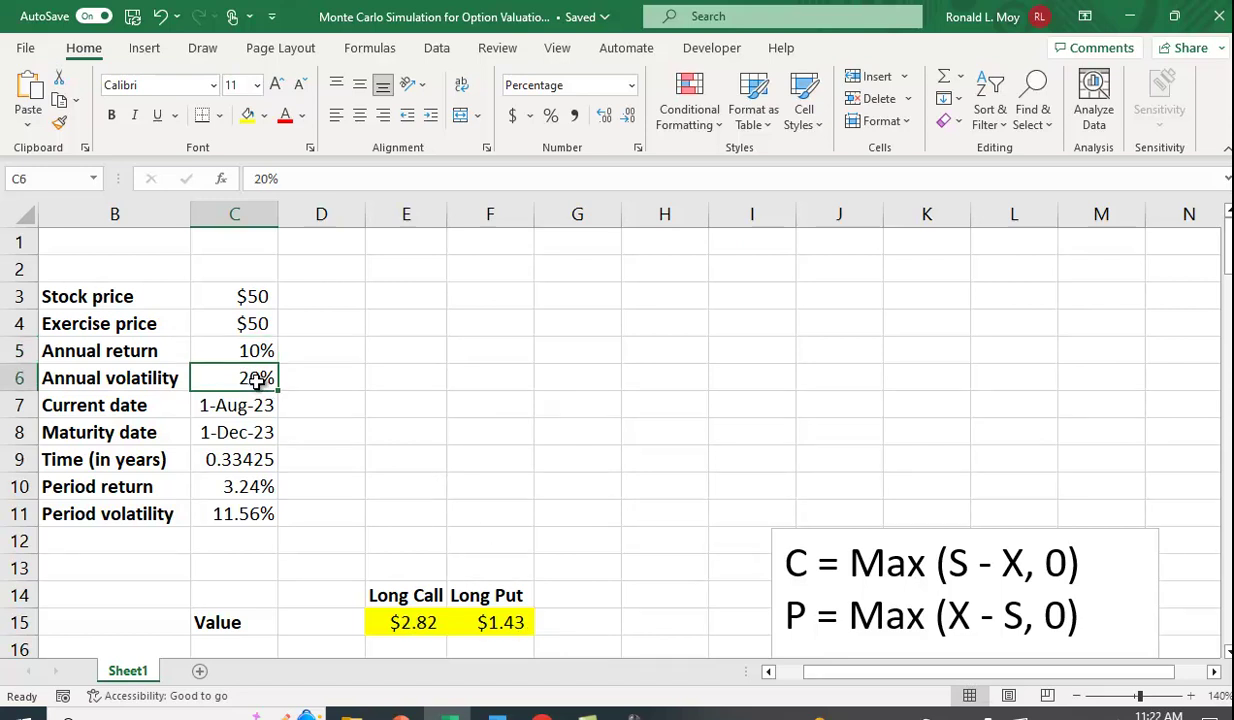
text(30)
key(Return)
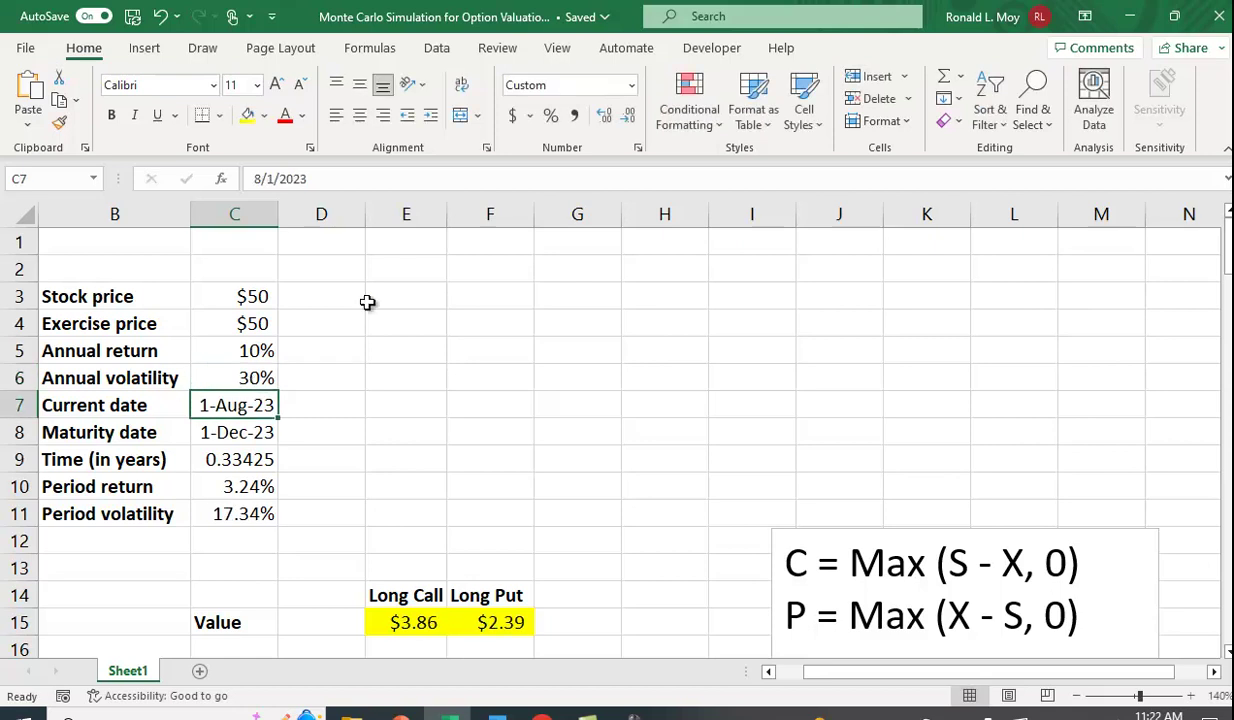
scroll(568, 515, down, 1)
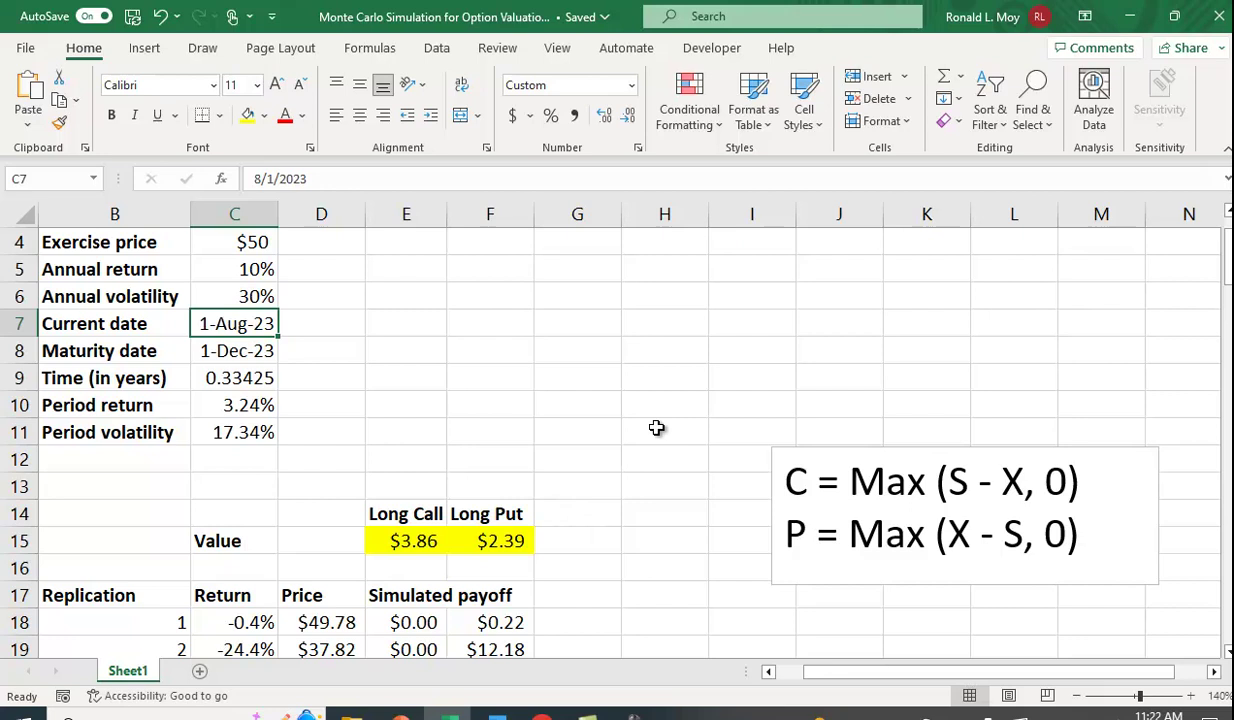
scroll(656, 428, down, 1)
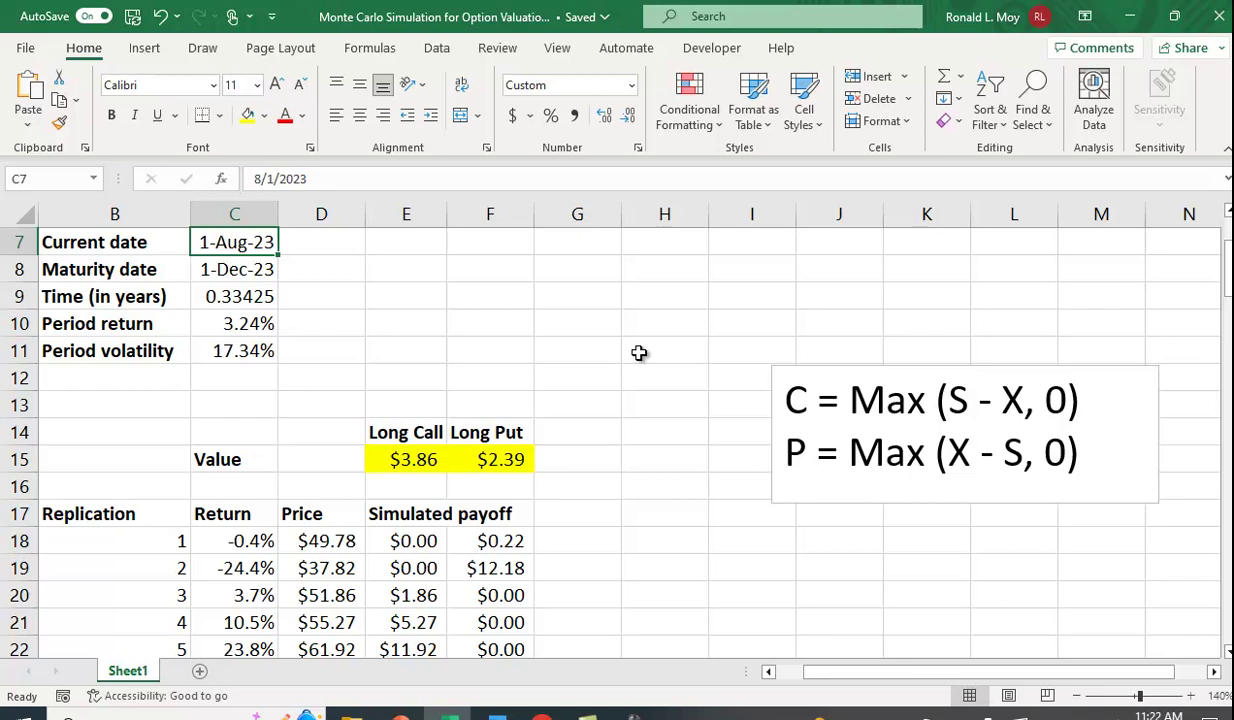
scroll(575, 290, up, 2)
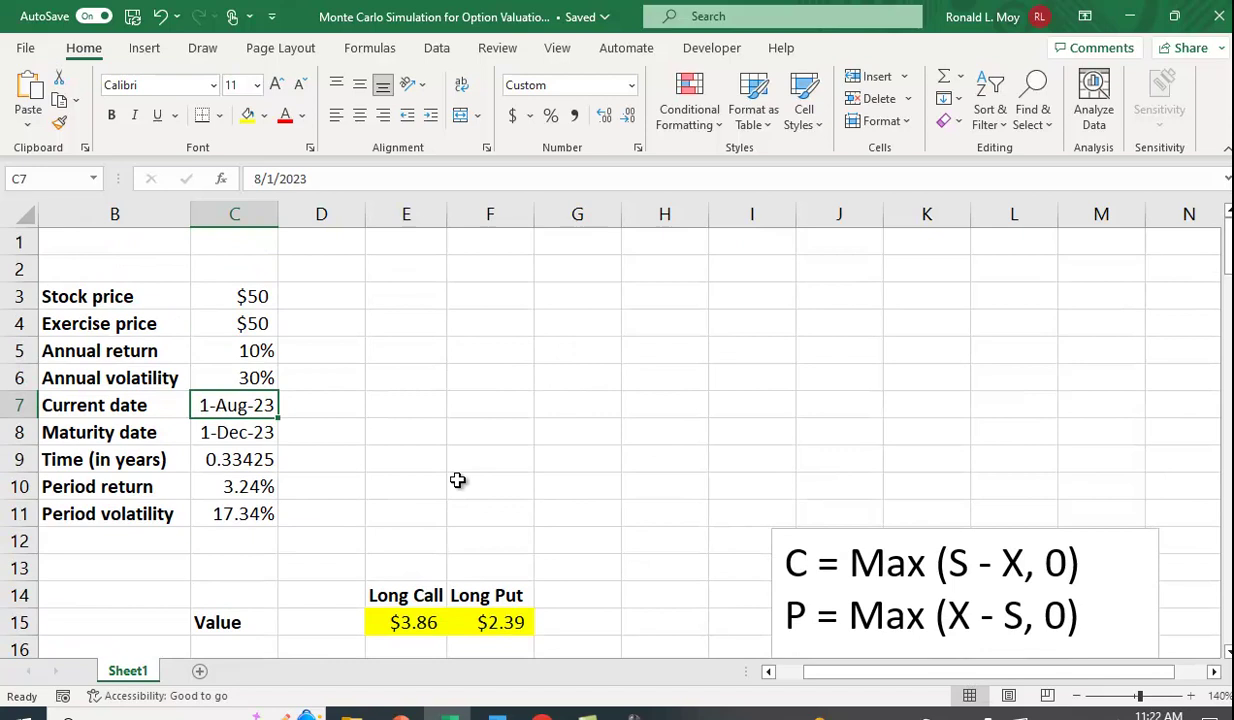